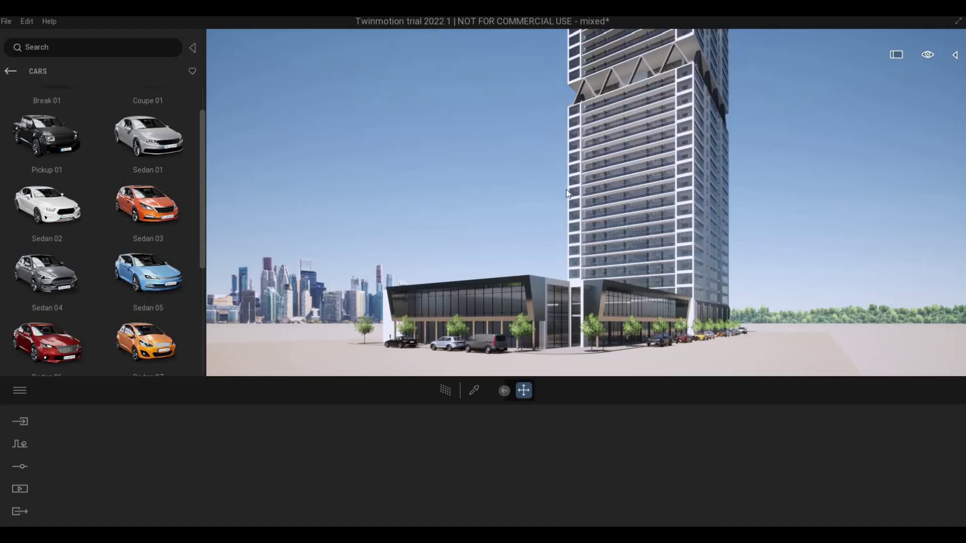
Examine the tower's street corner and its parked cars from closer up.
{"action": "right_click_drag", "start_coordinate": [566, 189], "coordinate": [642, 209]}
{"action": "key", "text": "w"}
{"action": "key", "text": "d"}
{"action": "key", "text": "w"}
{"action": "key", "text": "a"}
{"action": "key", "text": "s"}
{"action": "key", "text": "d"}
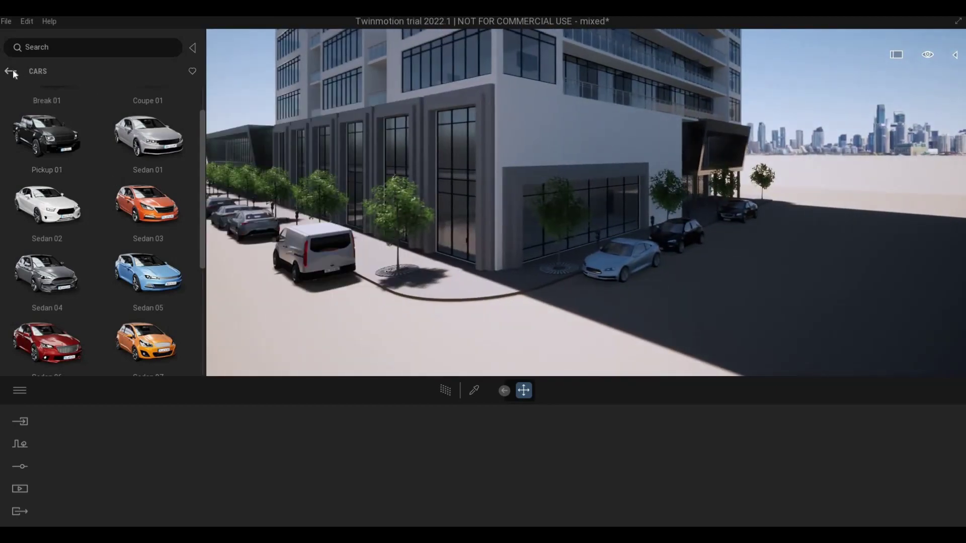
Turn on the Skydome in the scene's lighting settings.
{"action": "left_click", "coordinate": [19, 466]}
{"action": "left_click", "coordinate": [267, 457]}
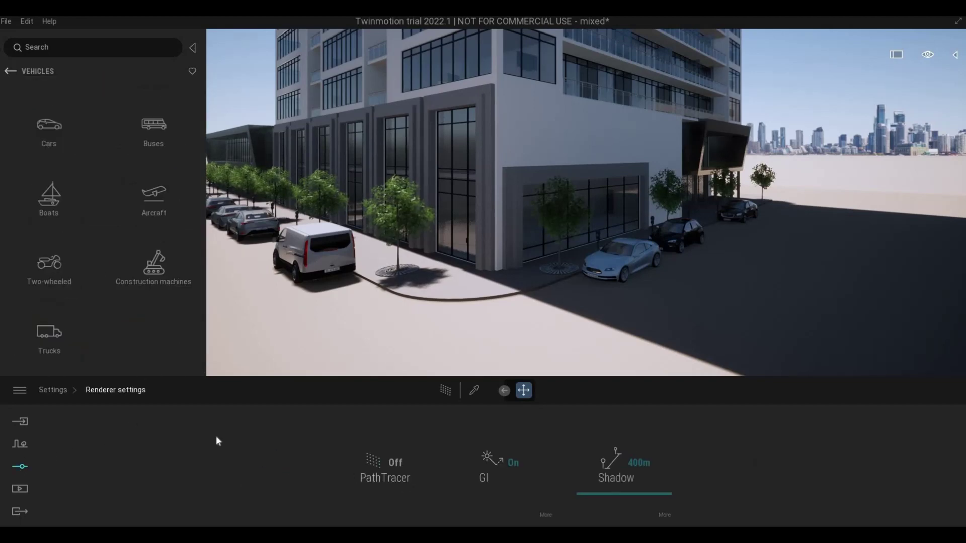
{"action": "left_click", "coordinate": [45, 389]}
{"action": "left_click", "coordinate": [368, 471]}
{"action": "left_click", "coordinate": [209, 464]}
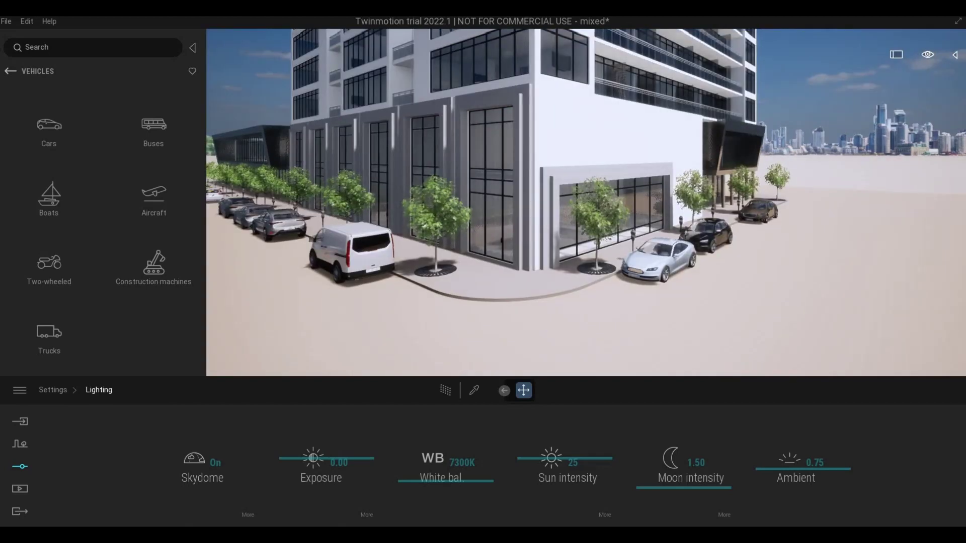
Examine the tower and low-rise block from several distances under the skydome lighting.
{"action": "scroll", "coordinate": [566, 231], "scroll_direction": "down", "scroll_amount": 3}
{"action": "middle_click_drag", "start_coordinate": [566, 231], "coordinate": [566, 171]}
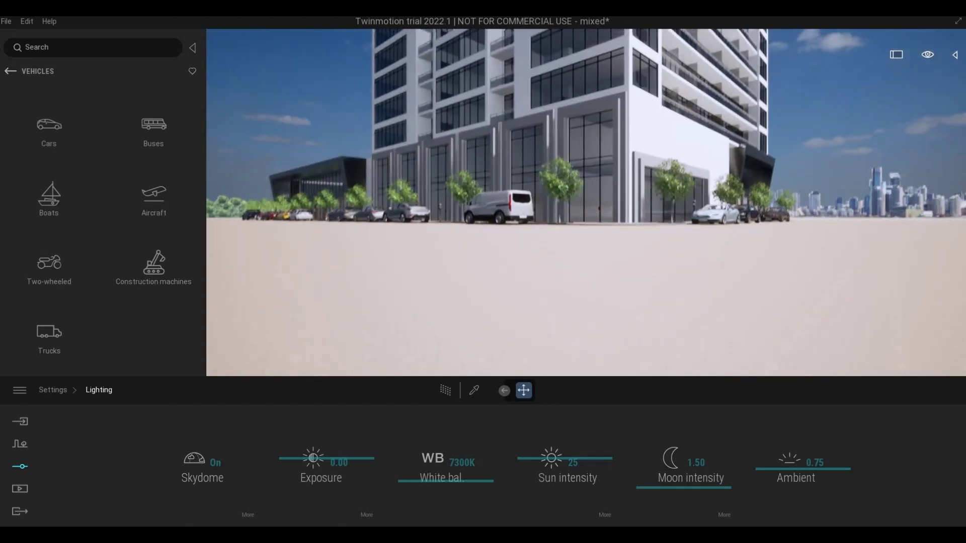
{"action": "right_click_drag", "start_coordinate": [569, 227], "coordinate": [569, 209]}
{"action": "middle_click_drag", "start_coordinate": [569, 228], "coordinate": [569, 272]}
{"action": "scroll", "coordinate": [430, 267], "scroll_direction": "up", "scroll_amount": 3}
{"action": "right_click_drag", "start_coordinate": [431, 267], "coordinate": [629, 261]}
{"action": "scroll", "coordinate": [431, 273], "scroll_direction": "up", "scroll_amount": 5}
{"action": "scroll", "coordinate": [629, 271], "scroll_direction": "down", "scroll_amount": 5}
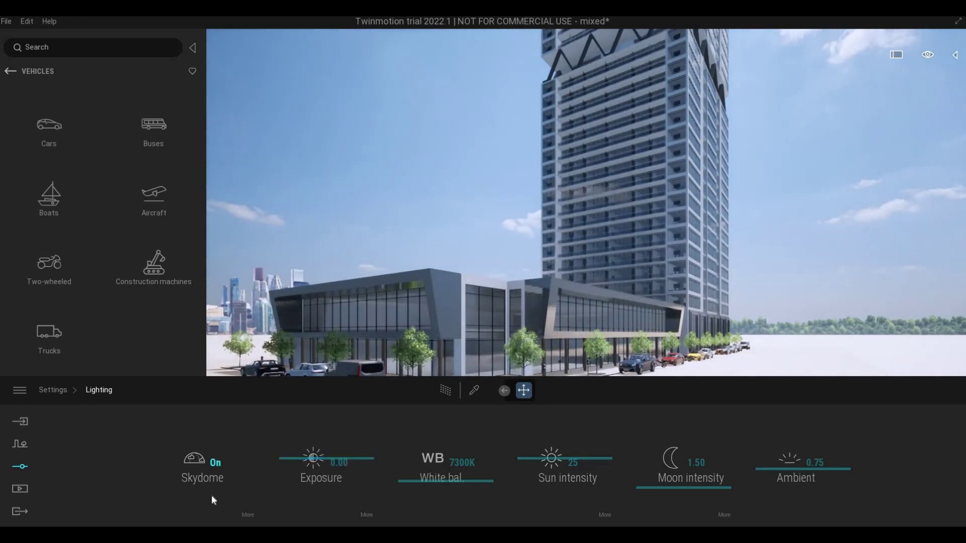
Replace the skydome image with LowSun Cloudy 16 from the low-sun cloudy skies.
{"action": "left_click", "coordinate": [241, 511]}
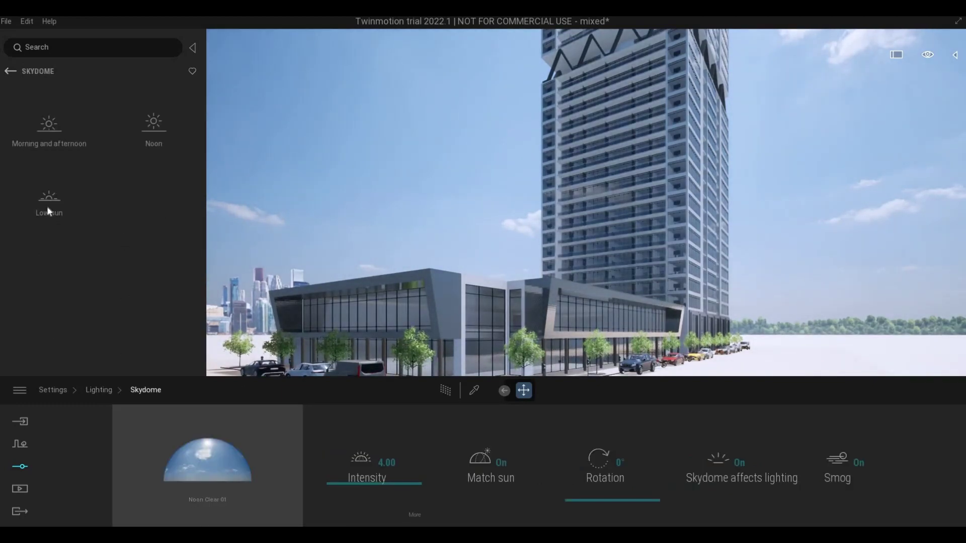
{"action": "left_click", "coordinate": [47, 200]}
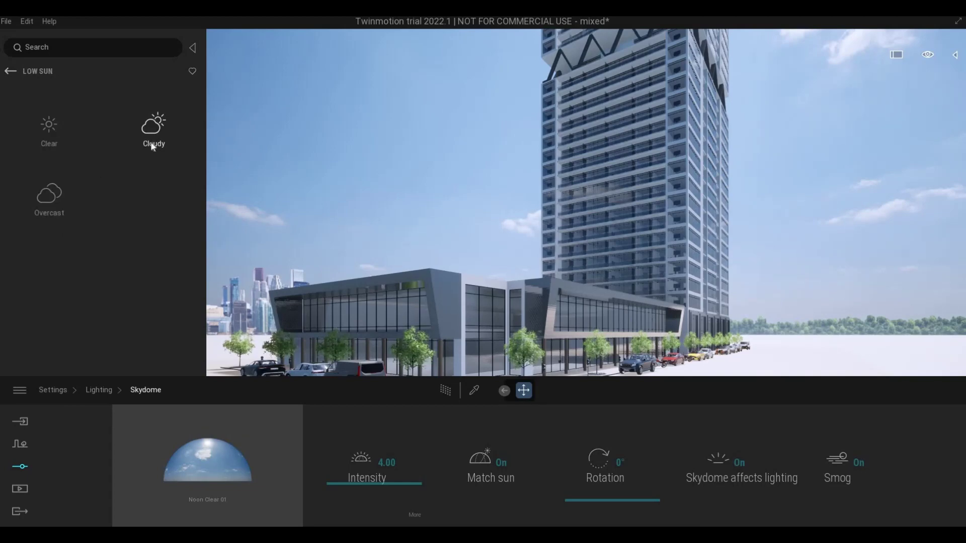
{"action": "left_click", "coordinate": [147, 164]}
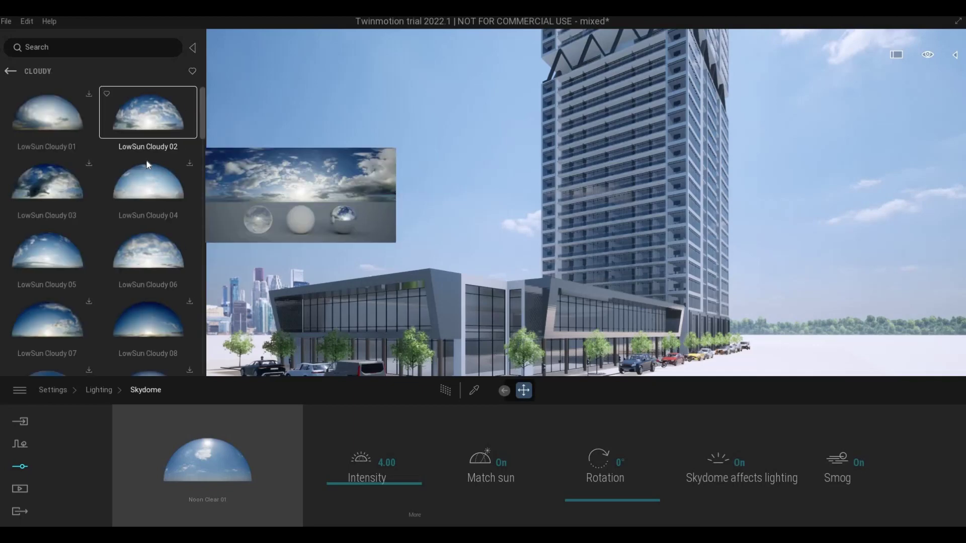
{"action": "scroll", "coordinate": [77, 267], "scroll_direction": "down", "scroll_amount": 1}
{"action": "scroll", "coordinate": [105, 286], "scroll_direction": "down", "scroll_amount": 3}
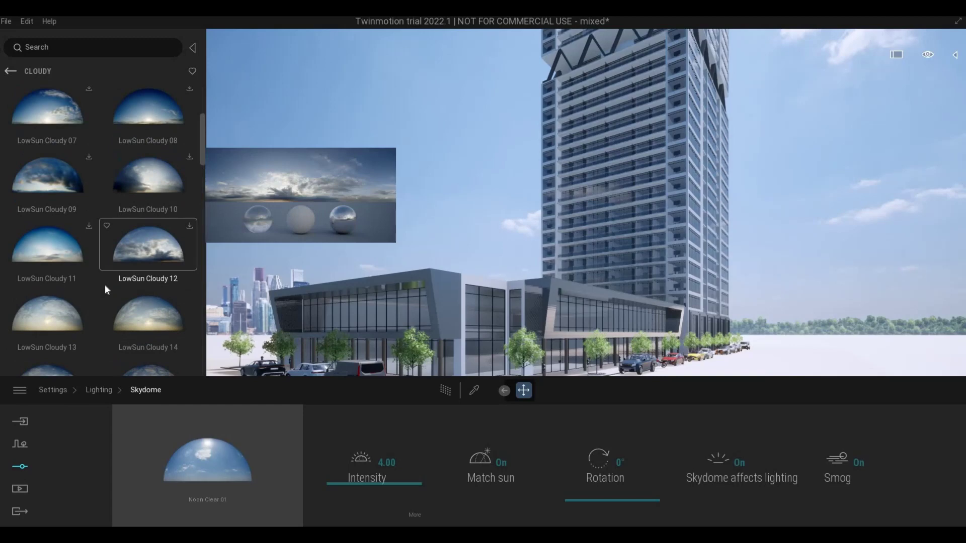
{"action": "scroll", "coordinate": [104, 292], "scroll_direction": "down", "scroll_amount": 3}
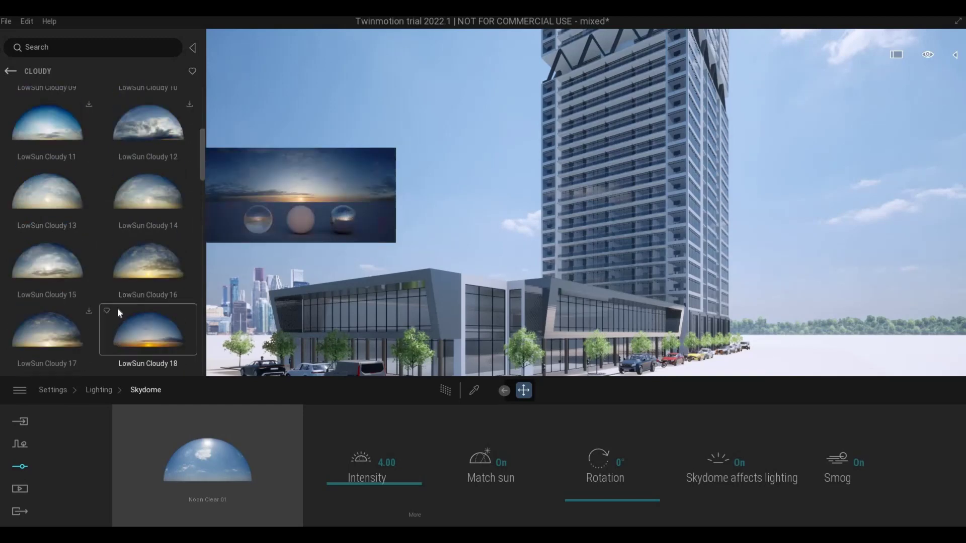
{"action": "scroll", "coordinate": [118, 309], "scroll_direction": "down", "scroll_amount": 2}
{"action": "scroll", "coordinate": [134, 282], "scroll_direction": "up", "scroll_amount": 3}
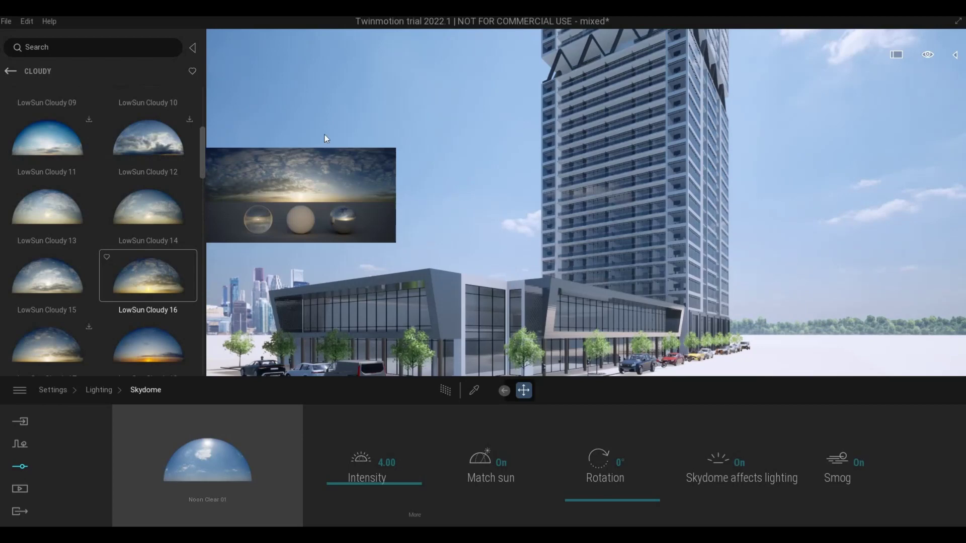
{"action": "left_click_drag", "start_coordinate": [326, 138], "coordinate": [323, 146]}
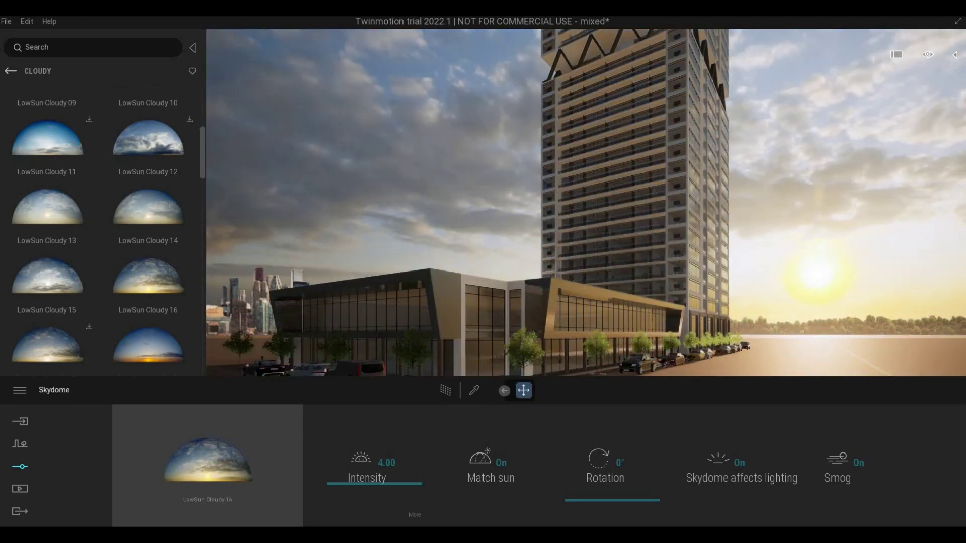
Set the skydome rotation to 112° to change the direction of the sunlight on the buildings.
{"action": "right_click_drag", "start_coordinate": [468, 231], "coordinate": [420, 267]}
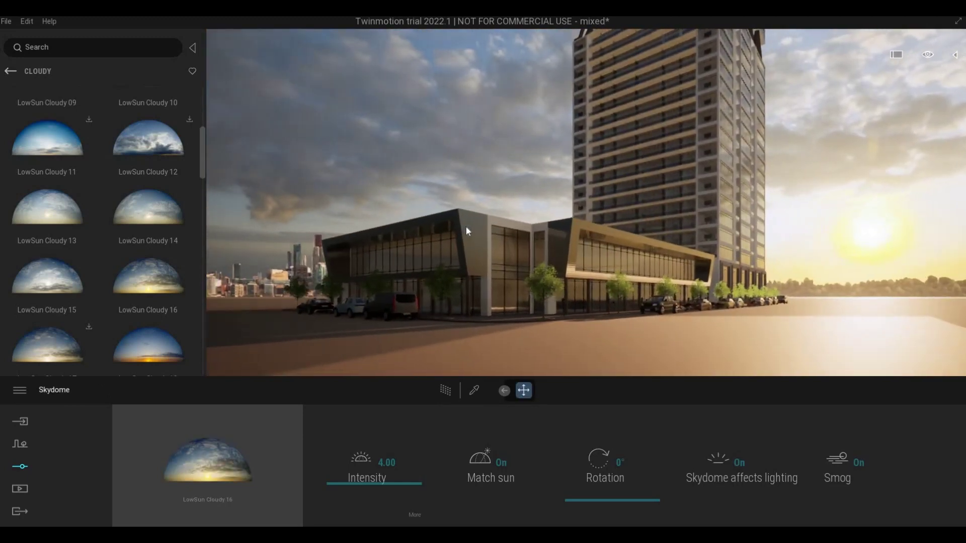
{"action": "right_click_drag", "start_coordinate": [468, 230], "coordinate": [467, 218]}
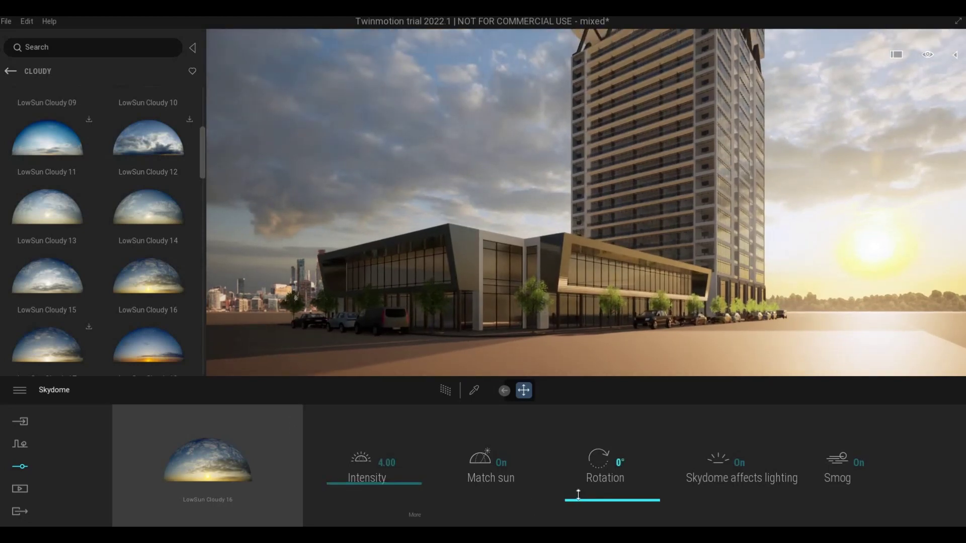
{"action": "left_click_drag", "start_coordinate": [578, 495], "coordinate": [593, 433]}
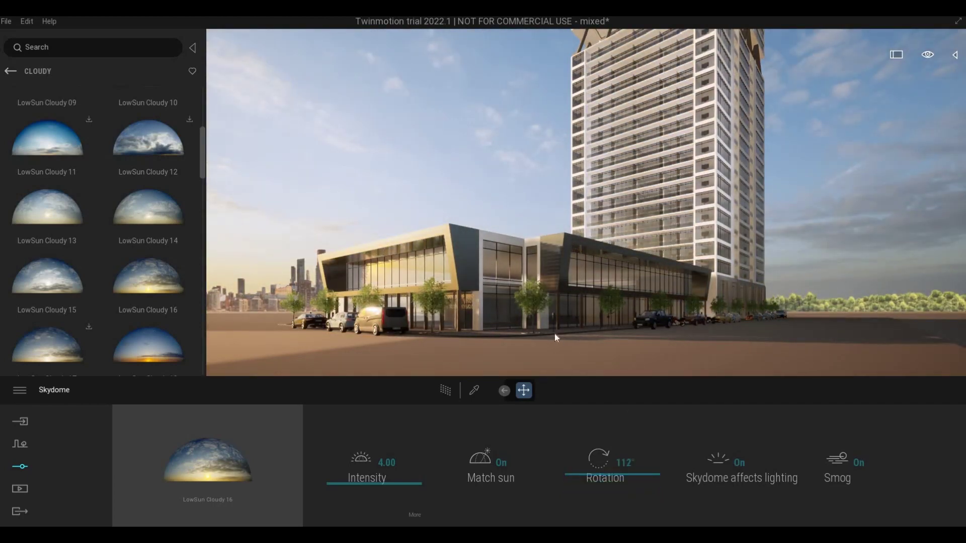
{"action": "right_click_drag", "start_coordinate": [555, 335], "coordinate": [561, 348]}
{"action": "scroll", "coordinate": [548, 334], "scroll_direction": "up", "scroll_amount": 2}
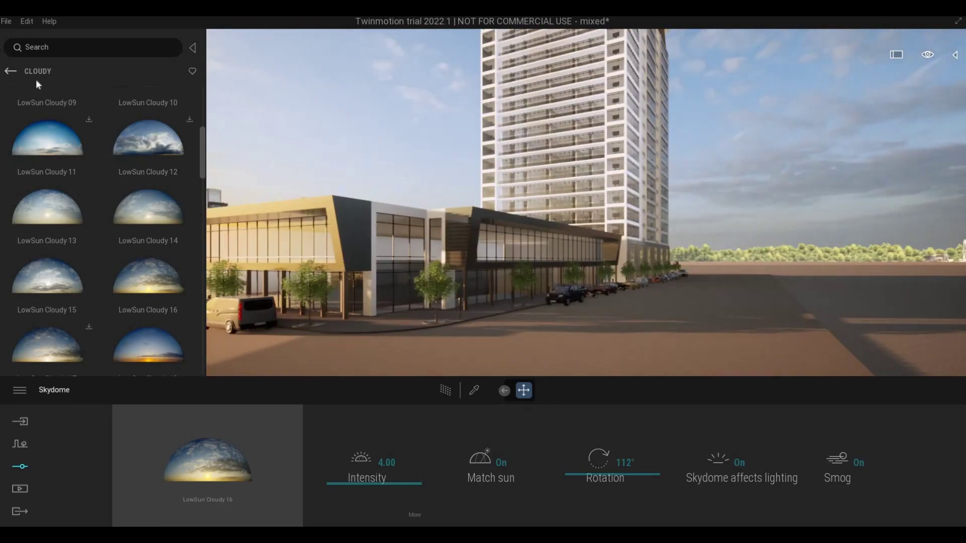
Open the Buildings folder of the user library.
{"action": "left_click", "coordinate": [11, 72]}
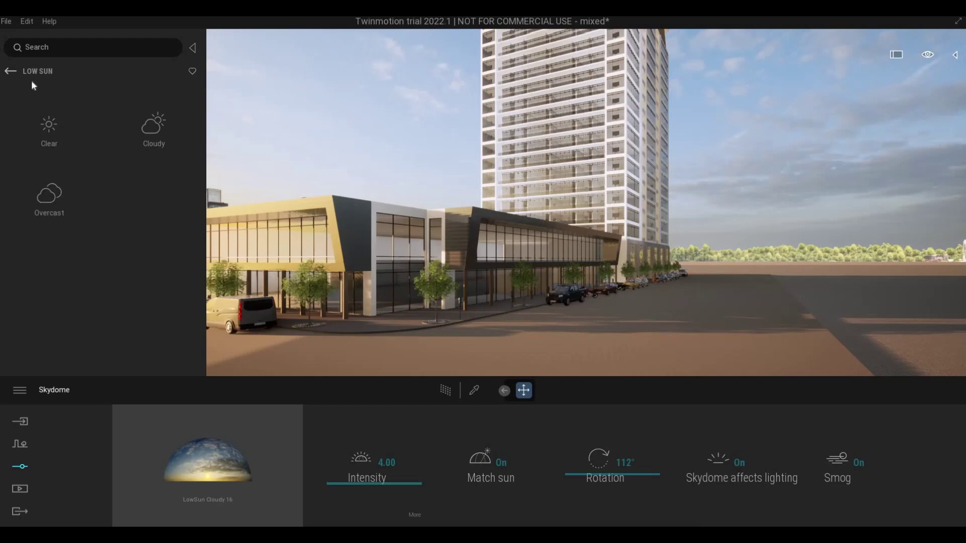
{"action": "left_click", "coordinate": [17, 72]}
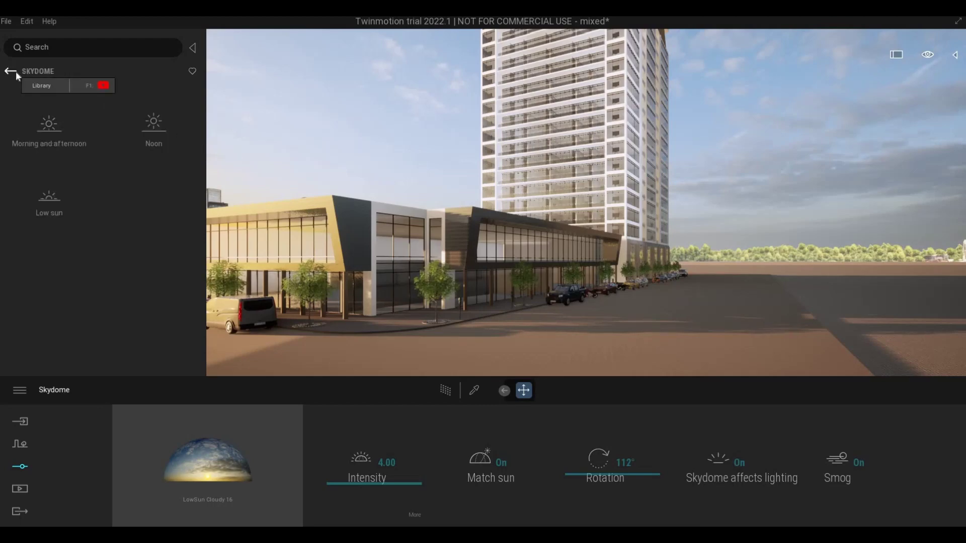
{"action": "left_click", "coordinate": [16, 71]}
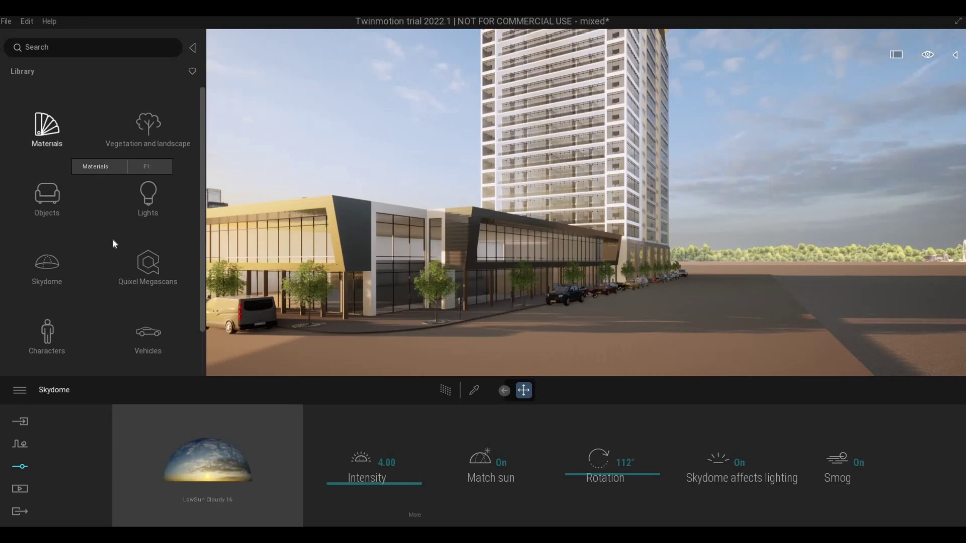
{"action": "scroll", "coordinate": [112, 293], "scroll_direction": "down", "scroll_amount": 2}
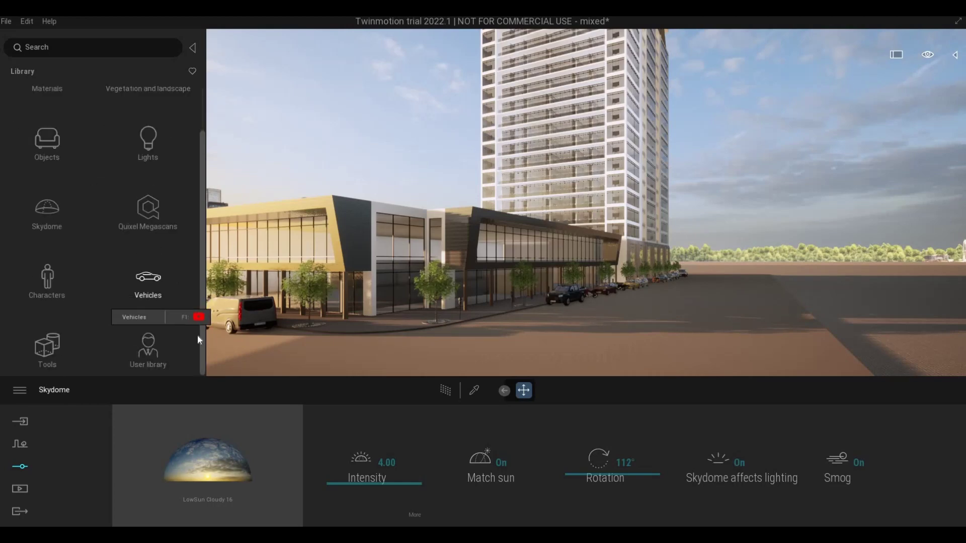
{"action": "left_click", "coordinate": [121, 332]}
{"action": "scroll", "coordinate": [135, 131], "scroll_direction": "down", "scroll_amount": 2}
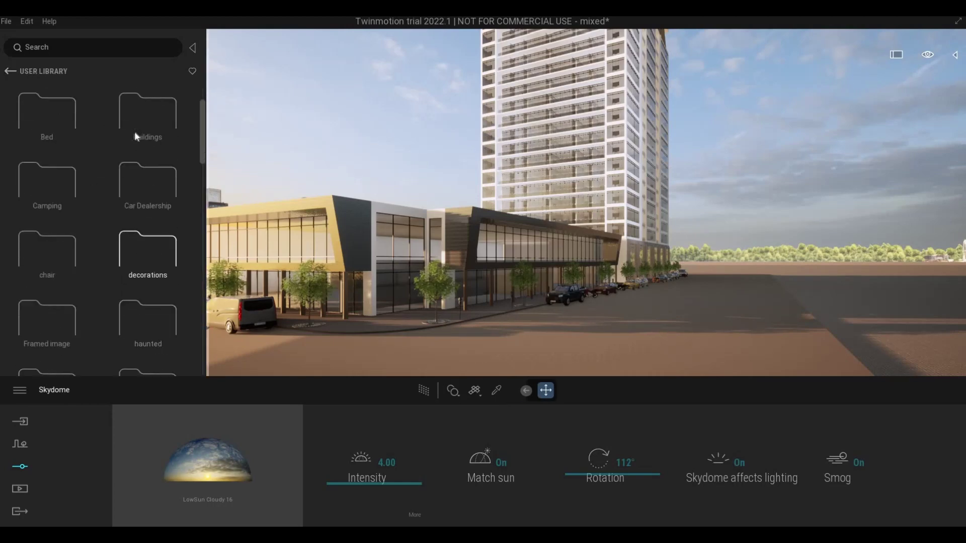
{"action": "left_click", "coordinate": [134, 131]}
Place the 30 One+Park+W.skp building on the open ground behind the low-rise block.
{"action": "key", "text": "w"}
{"action": "right_click_drag", "start_coordinate": [636, 247], "coordinate": [600, 255]}
{"action": "left_click_drag", "start_coordinate": [152, 197], "coordinate": [447, 207]}
{"action": "key", "text": "a"}
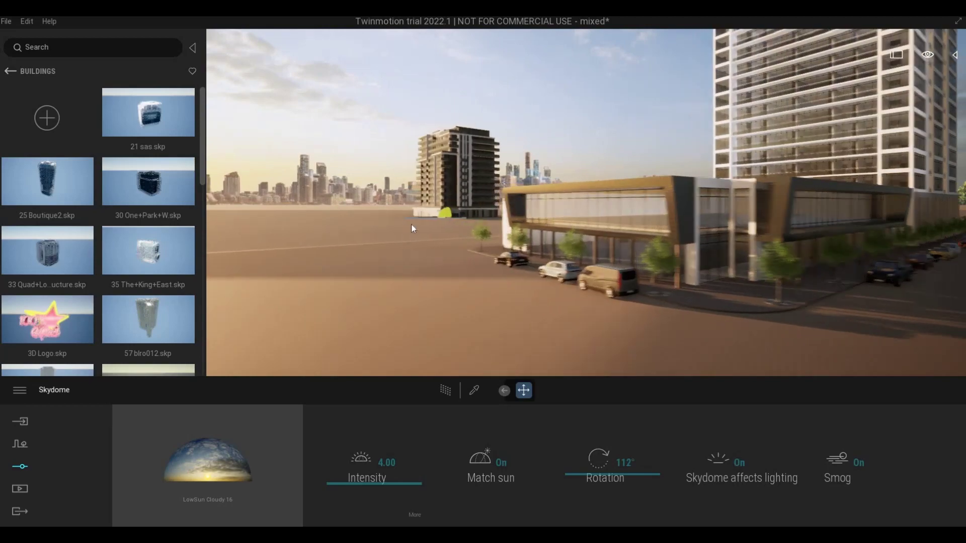
Move the newly placed apartment building closer to the rear of the low-rise block.
{"action": "key", "text": "w"}
{"action": "right_click_drag", "start_coordinate": [411, 224], "coordinate": [412, 184]}
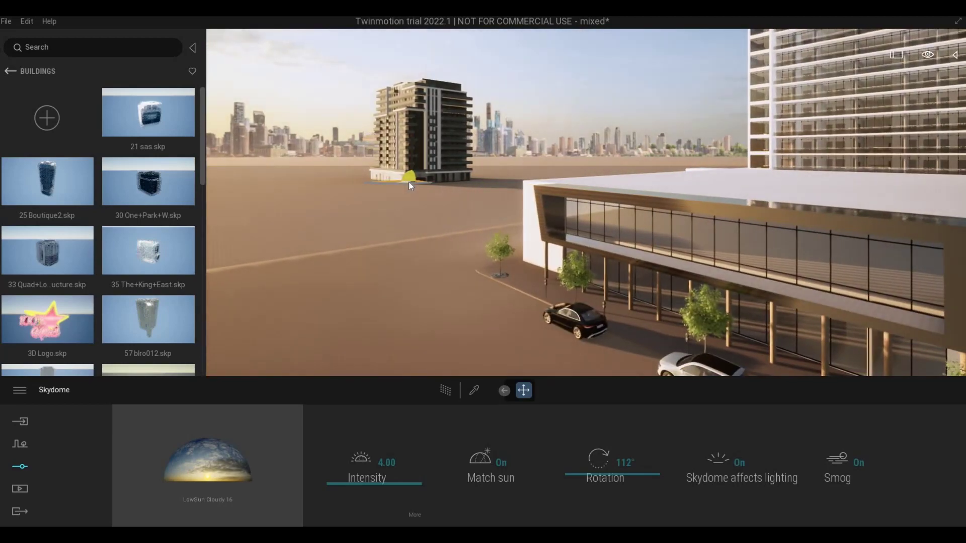
{"action": "left_click_drag", "start_coordinate": [409, 183], "coordinate": [391, 232]}
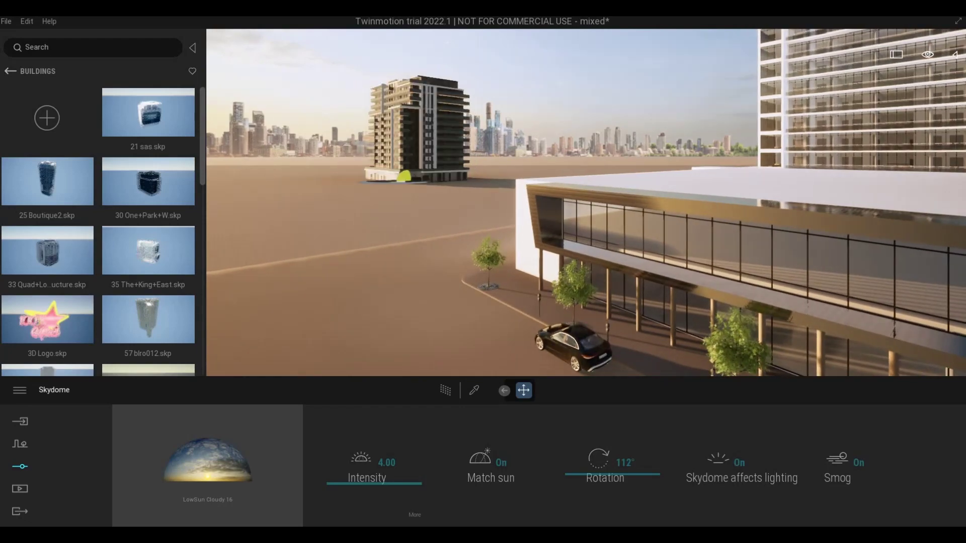
{"action": "scroll", "coordinate": [363, 220], "scroll_direction": "up", "scroll_amount": 3}
{"action": "right_click_drag", "start_coordinate": [364, 220], "coordinate": [362, 212]}
{"action": "scroll", "coordinate": [345, 204], "scroll_direction": "up", "scroll_amount": 4}
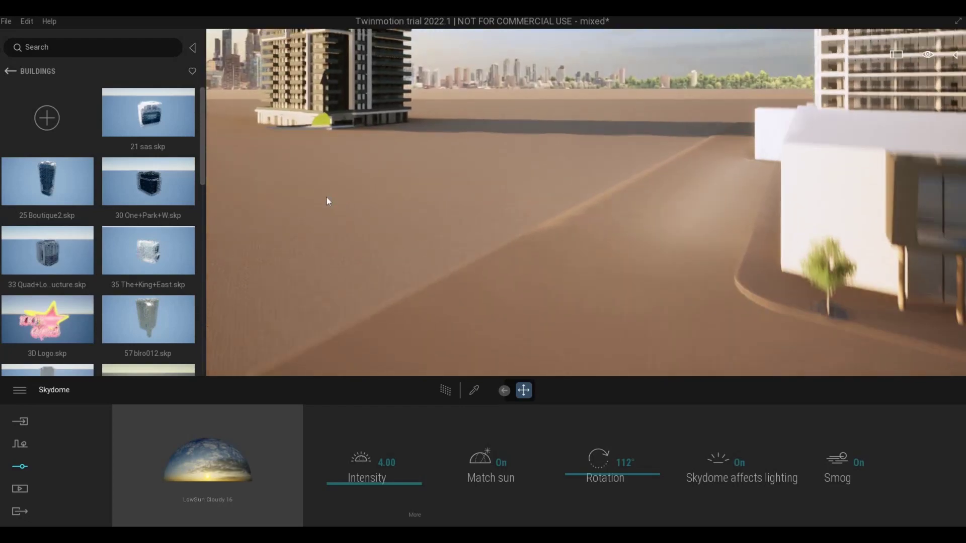
{"action": "key", "text": "e"}
{"action": "left_click_drag", "start_coordinate": [328, 202], "coordinate": [445, 328]}
{"action": "key", "text": "d"}
{"action": "right_click_drag", "start_coordinate": [446, 328], "coordinate": [442, 319]}
Rotate the placed apartment building about its vertical axis and adjust its position beside the low-rise block.
{"action": "left_click_drag", "start_coordinate": [442, 319], "coordinate": [425, 277]}
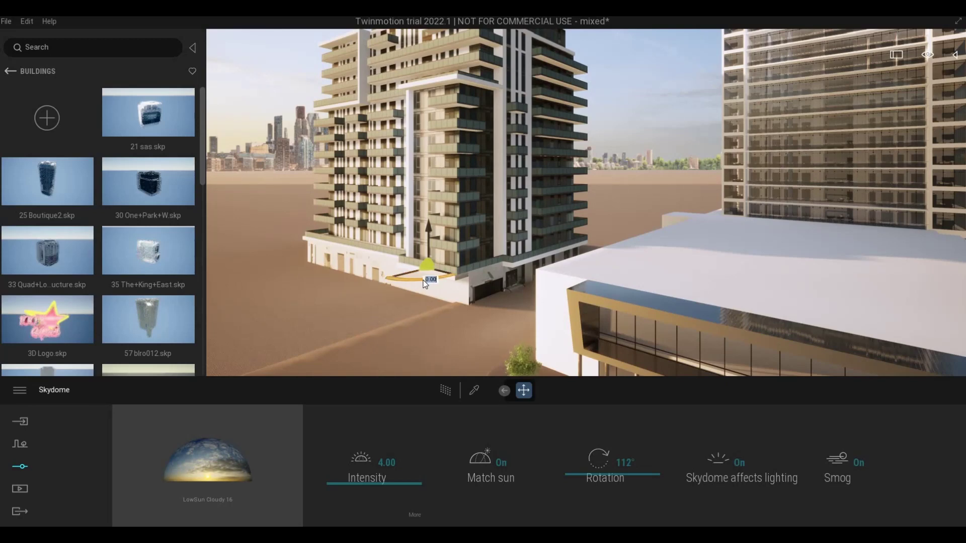
{"action": "key", "text": "Return"}
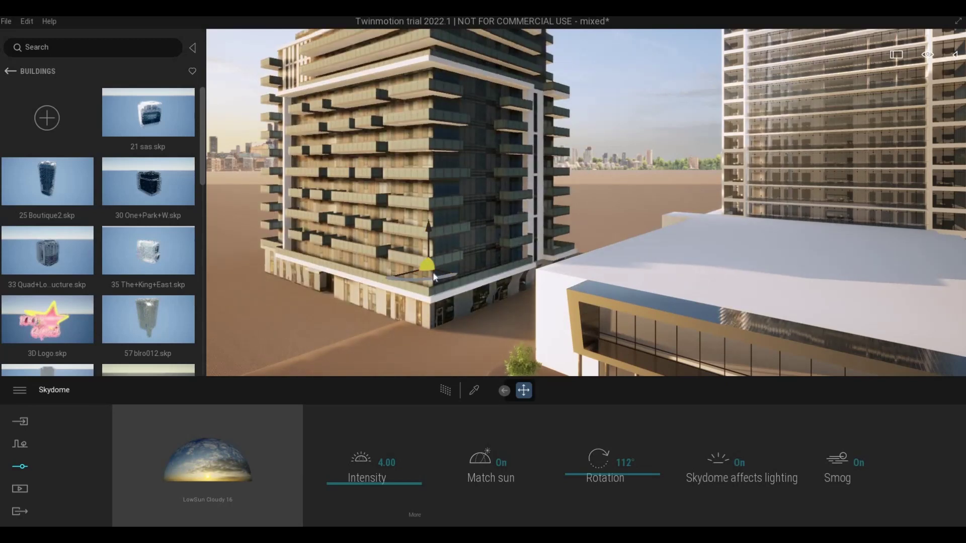
{"action": "left_click_drag", "start_coordinate": [448, 285], "coordinate": [449, 309]}
Review the placed apartment building together with the tower from the street-front view.
{"action": "middle_click_drag", "start_coordinate": [450, 309], "coordinate": [465, 288], "text": "shift"}
{"action": "right_click_drag", "start_coordinate": [465, 287], "coordinate": [485, 269]}
{"action": "key", "text": "q"}
{"action": "key", "text": "s"}
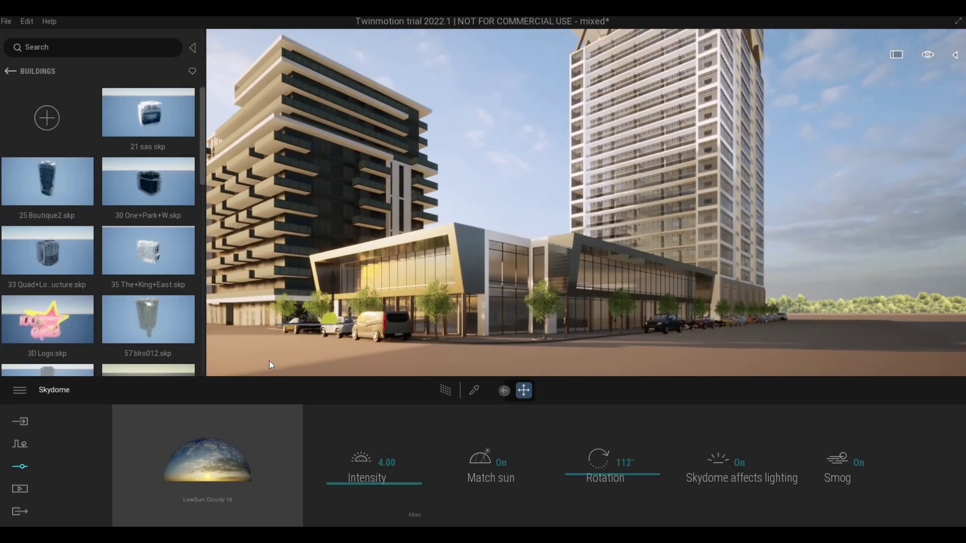
{"action": "key", "text": "d"}
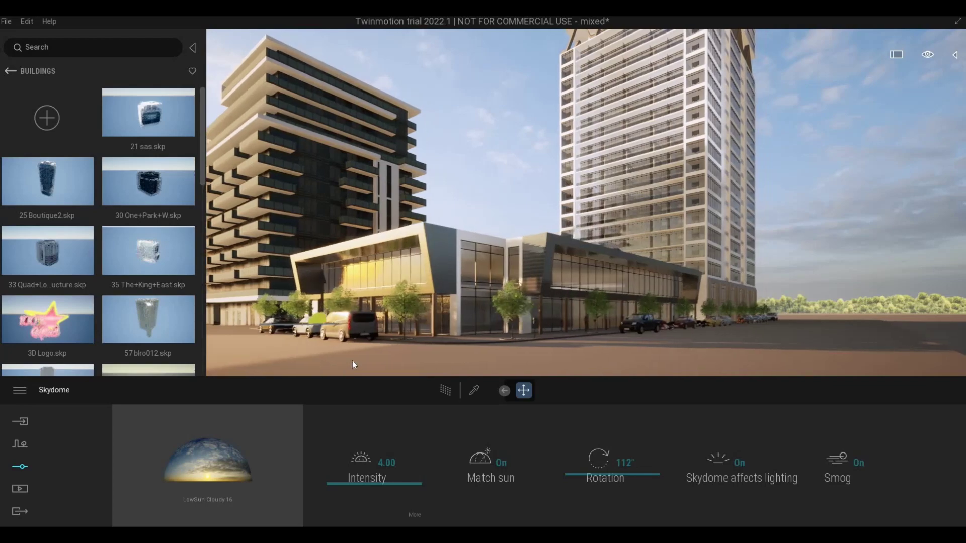
{"action": "key", "text": "a"}
{"action": "key", "text": "d"}
{"action": "key", "text": "d"}
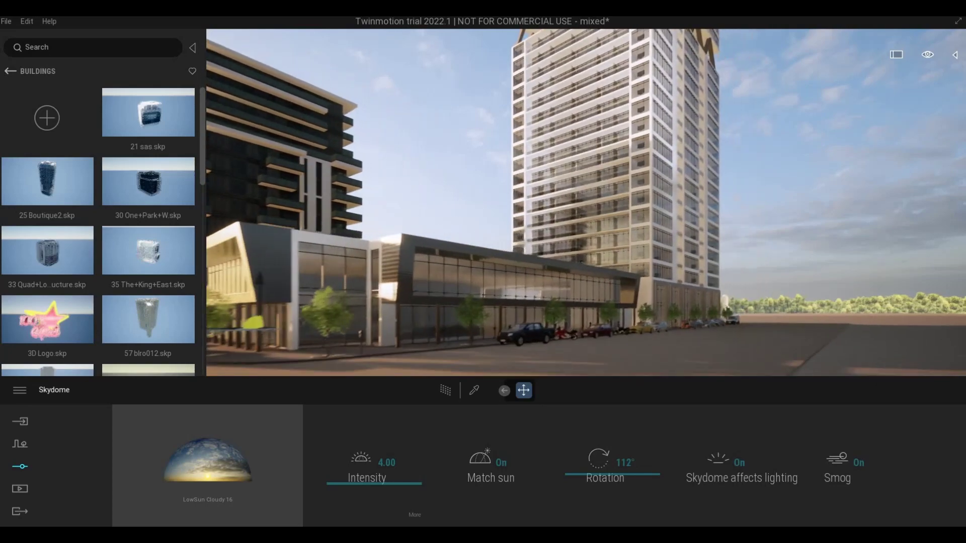
Place the 21 sas.skp building on the open ground near the apartment building.
{"action": "key", "text": "w"}
{"action": "right_click_drag", "start_coordinate": [407, 376], "coordinate": [544, 352]}
{"action": "key", "text": "w"}
{"action": "key", "text": "e"}
{"action": "key", "text": "s"}
{"action": "key", "text": "d"}
{"action": "key", "text": "q"}
{"action": "key", "text": "w"}
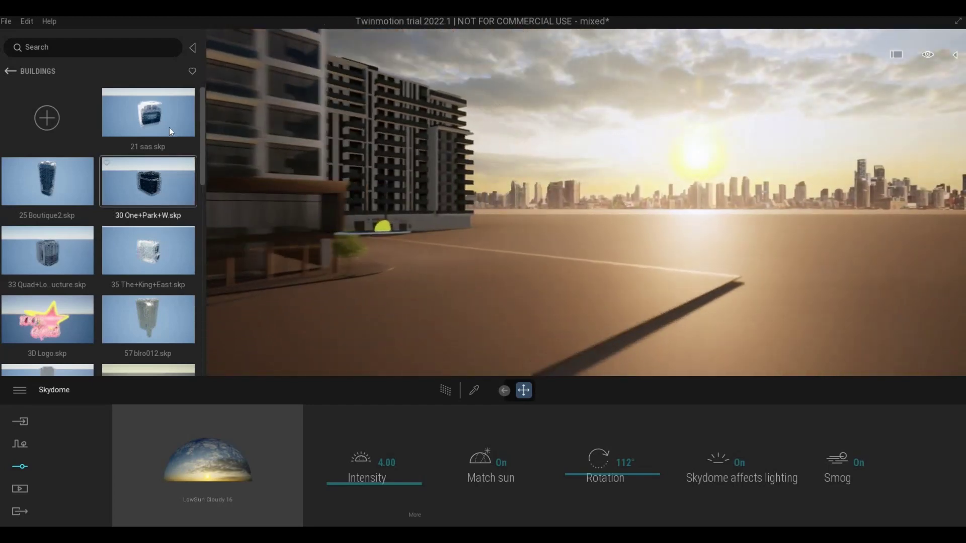
{"action": "left_click", "coordinate": [166, 132]}
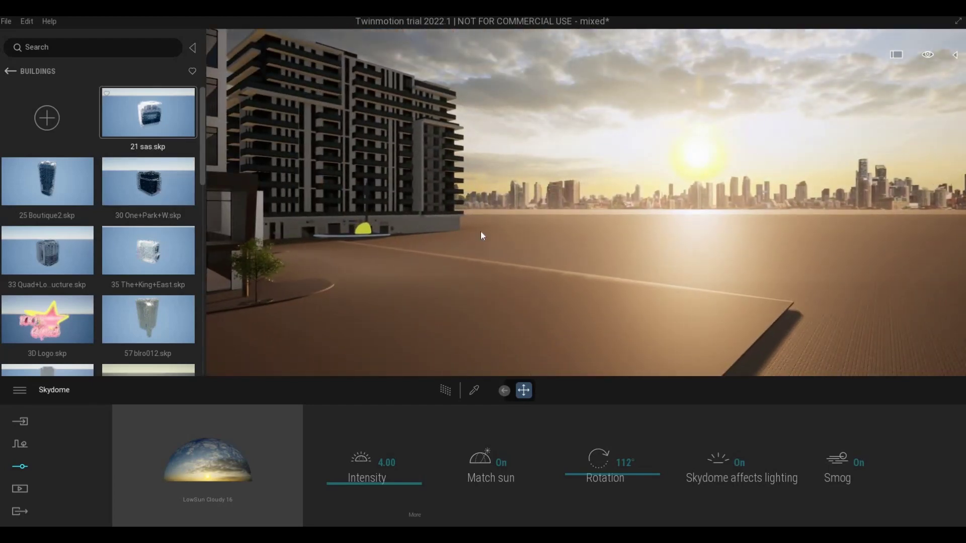
{"action": "left_click_drag", "start_coordinate": [481, 231], "coordinate": [521, 231]}
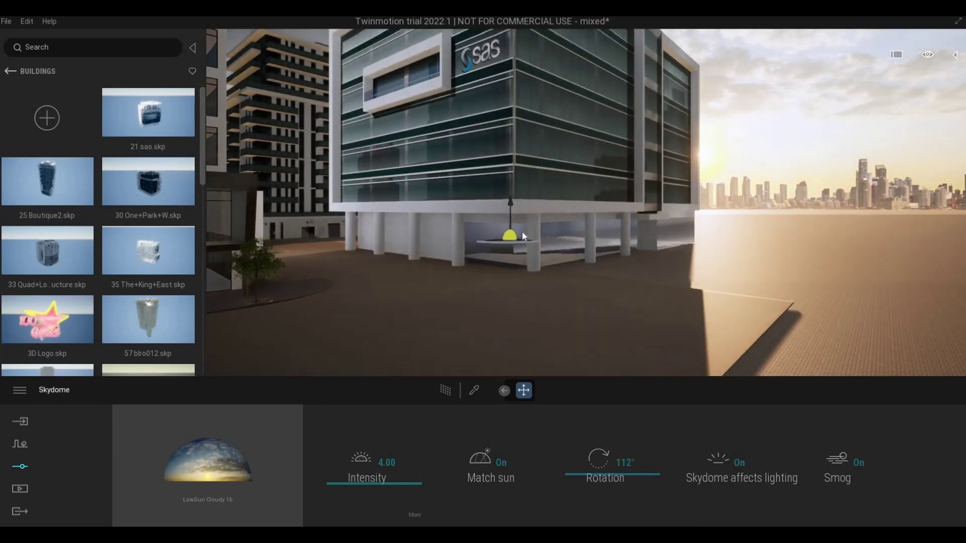
Place the 35 The+King+East.skp building at the street corner beyond the low-rise block and view it from the street.
{"action": "mouse_move", "coordinate": [193, 263]}
{"action": "left_mouse_down"}
{"action": "mouse_move", "coordinate": [109, 255]}
{"action": "mouse_move", "coordinate": [521, 236]}
{"action": "mouse_move", "coordinate": [578, 243]}
{"action": "left_mouse_up"}
{"action": "key", "text": "a"}
{"action": "key", "text": "a"}
{"action": "key", "text": "s"}
{"action": "right_click_drag", "start_coordinate": [565, 256], "coordinate": [565, 258]}
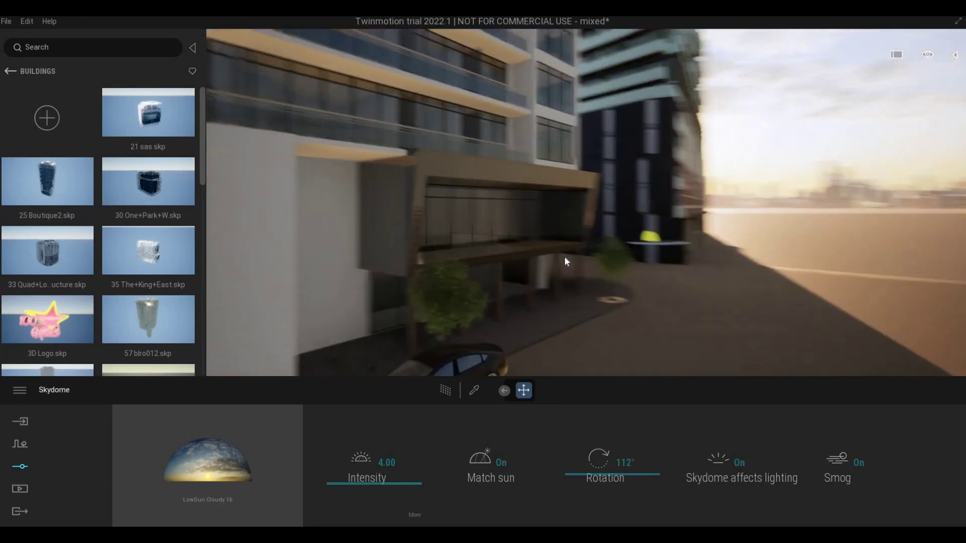
{"action": "key", "text": "d"}
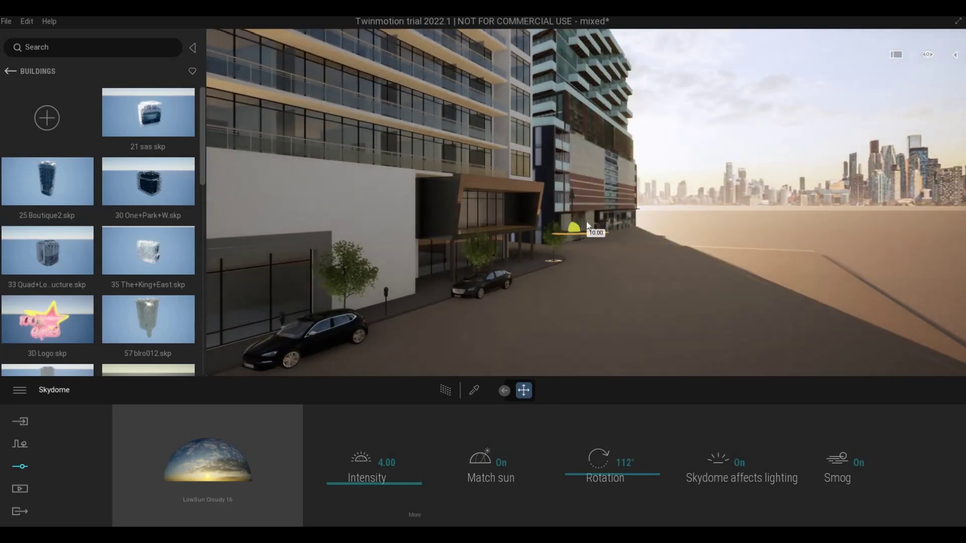
Rotate the placed corner building beyond the tower about its vertical axis so its narrow navy facade faces the street.
{"action": "key", "text": "d"}
{"action": "key", "text": "e"}
{"action": "left_click_drag", "start_coordinate": [549, 291], "coordinate": [551, 298]}
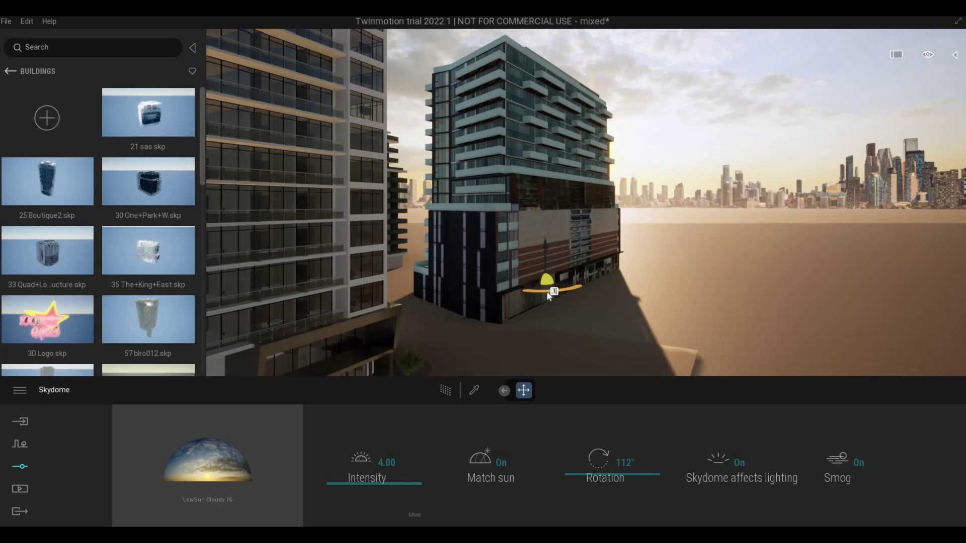
{"action": "left_click_drag", "start_coordinate": [549, 296], "coordinate": [536, 315]}
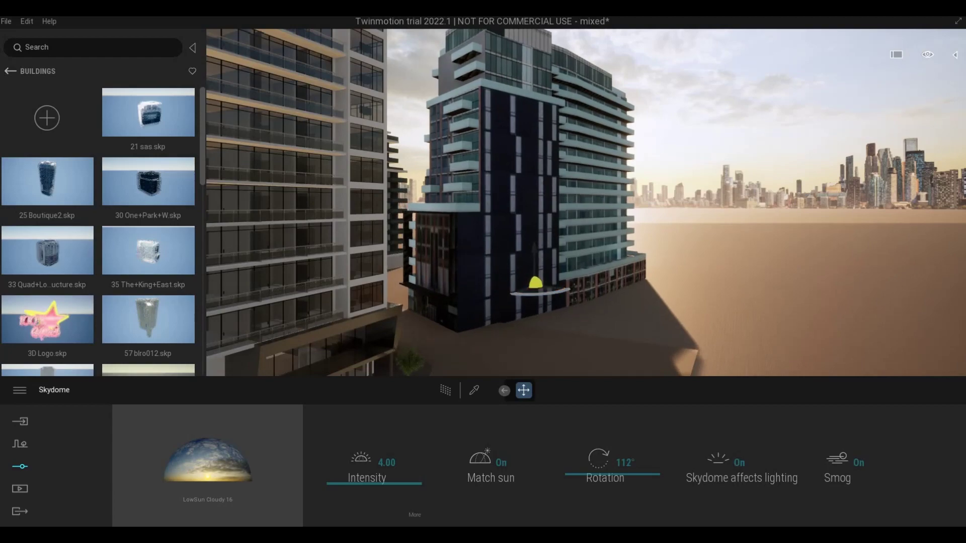
Review the rotated corner building from the street and shift it slightly away from the tower.
{"action": "key", "text": "s"}
{"action": "right_click_drag", "start_coordinate": [537, 315], "coordinate": [525, 261]}
{"action": "key", "text": "d"}
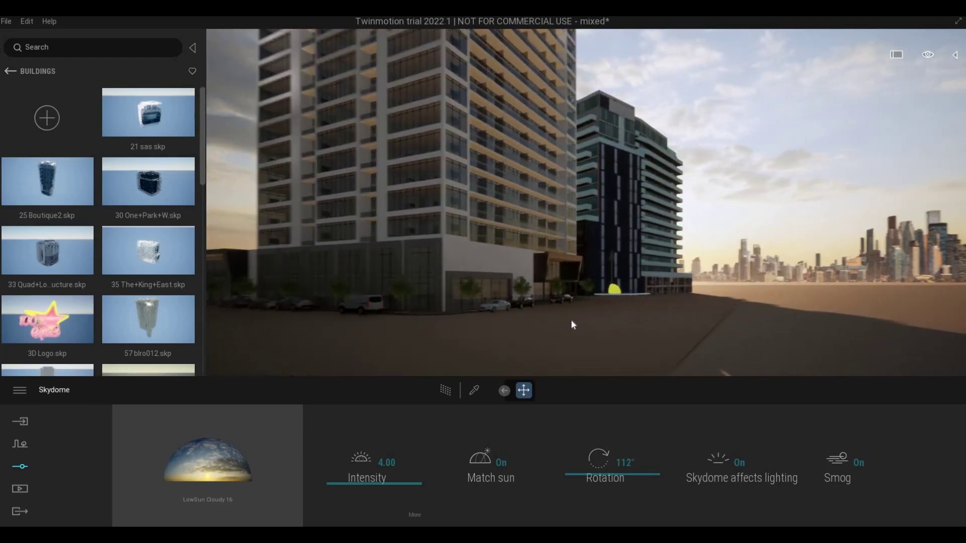
{"action": "key", "text": "w"}
{"action": "right_click_drag", "start_coordinate": [571, 320], "coordinate": [553, 327]}
{"action": "key", "text": "e"}
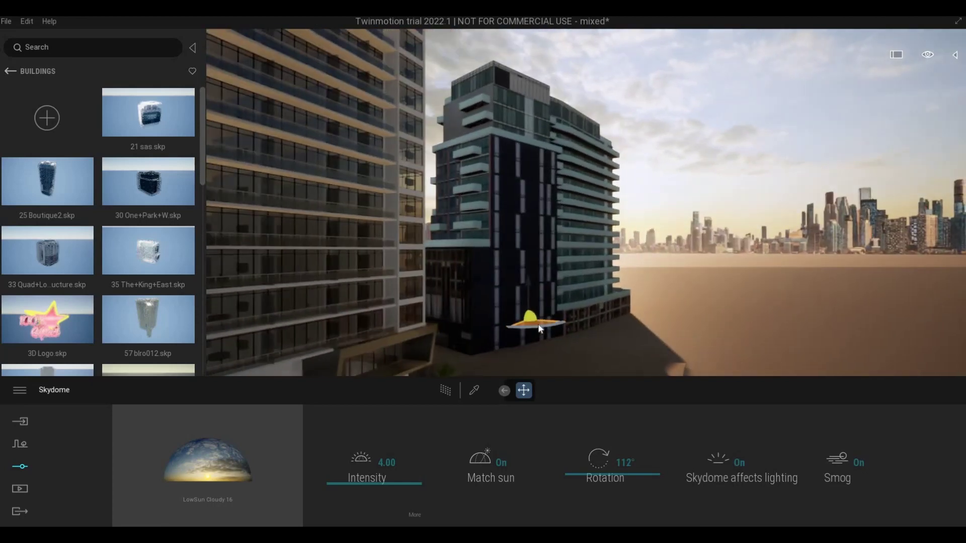
{"action": "left_click_drag", "start_coordinate": [538, 326], "coordinate": [544, 327]}
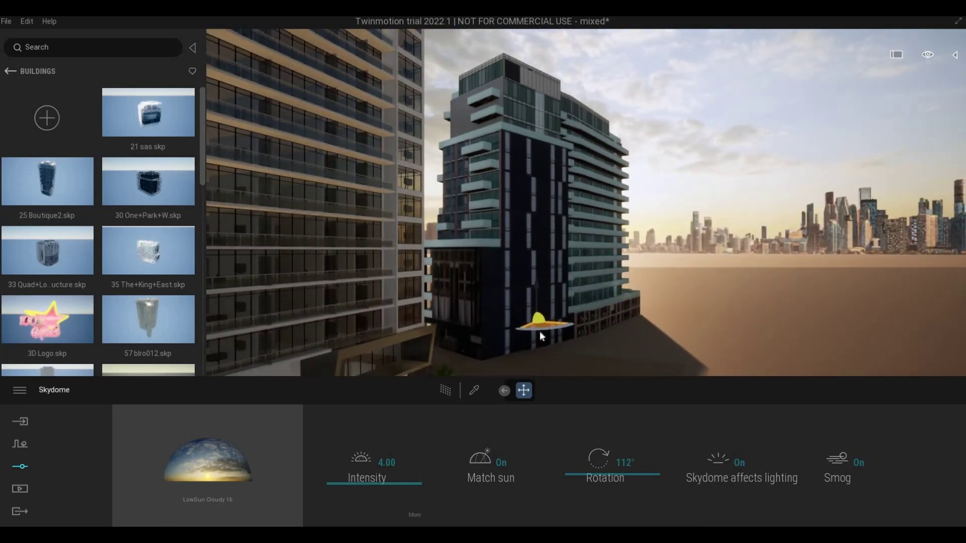
Place the 33 Quad+Lo...ucture.skp building across the street from the tower and rotate it about its vertical axis.
{"action": "key", "text": "s"}
{"action": "right_click_drag", "start_coordinate": [560, 335], "coordinate": [290, 276]}
{"action": "key", "text": "q"}
{"action": "key", "text": "s"}
{"action": "key", "text": "q"}
{"action": "key", "text": "e"}
{"action": "key", "text": "d"}
{"action": "key", "text": "e"}
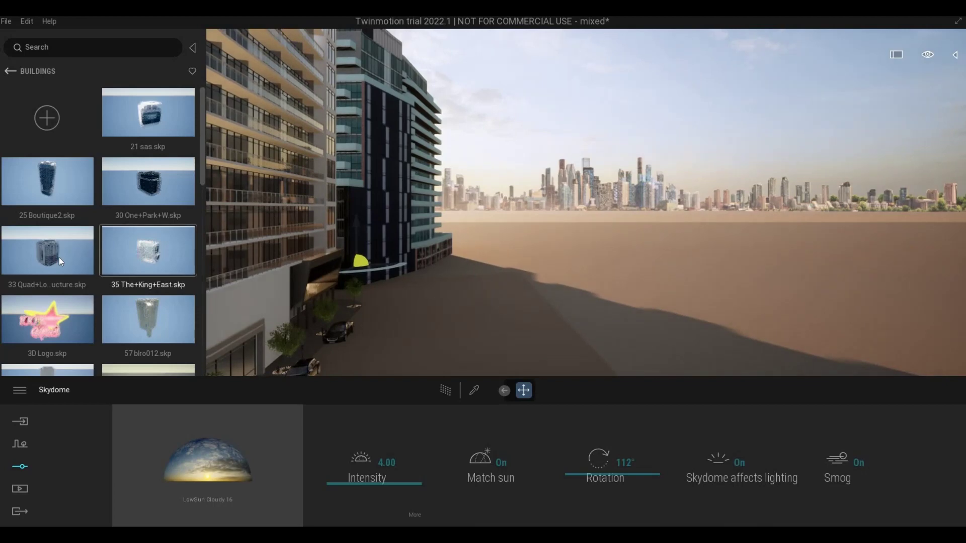
{"action": "left_click_drag", "start_coordinate": [59, 258], "coordinate": [395, 271]}
{"action": "left_click_drag", "start_coordinate": [563, 266], "coordinate": [672, 274]}
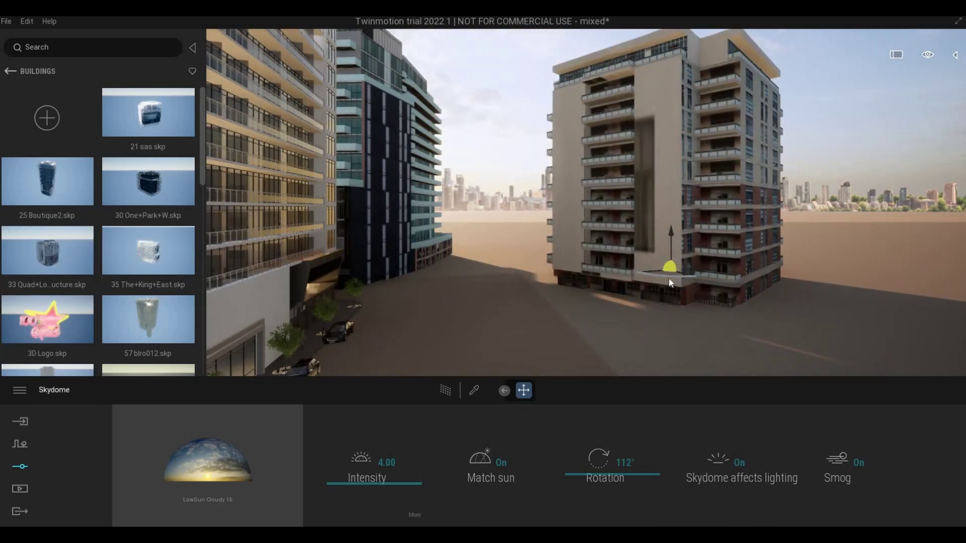
{"action": "left_click_drag", "start_coordinate": [647, 280], "coordinate": [675, 286]}
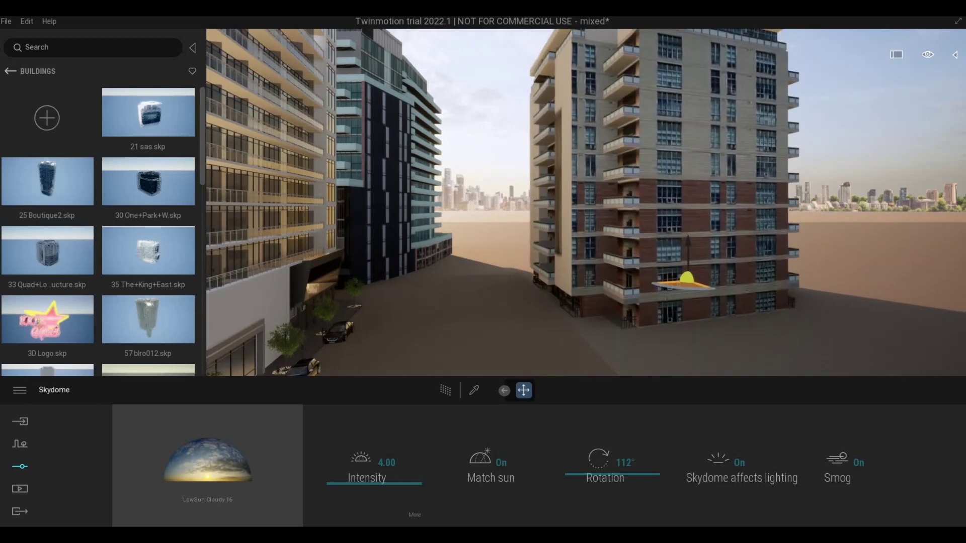
Place the 73 OnePark+East.skp building on the open ground beside the brick apartment building across the street.
{"action": "key", "text": "s"}
{"action": "right_click_drag", "start_coordinate": [649, 310], "coordinate": [739, 367]}
{"action": "scroll", "coordinate": [78, 294], "scroll_direction": "down", "scroll_amount": 3}
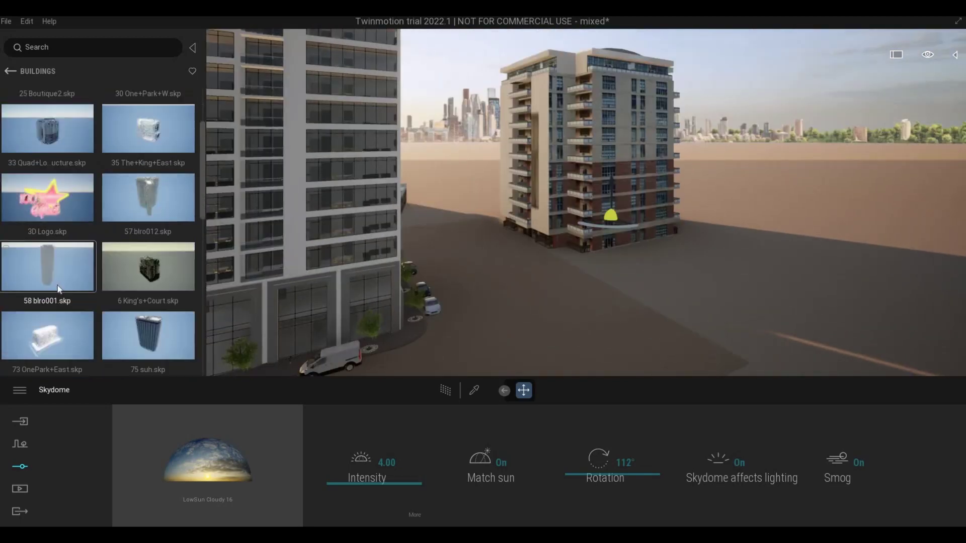
{"action": "scroll", "coordinate": [59, 289], "scroll_direction": "down", "scroll_amount": 2}
{"action": "left_click_drag", "start_coordinate": [749, 306], "coordinate": [931, 405]}
{"action": "scroll", "coordinate": [729, 297], "scroll_direction": "down", "scroll_amount": 2}
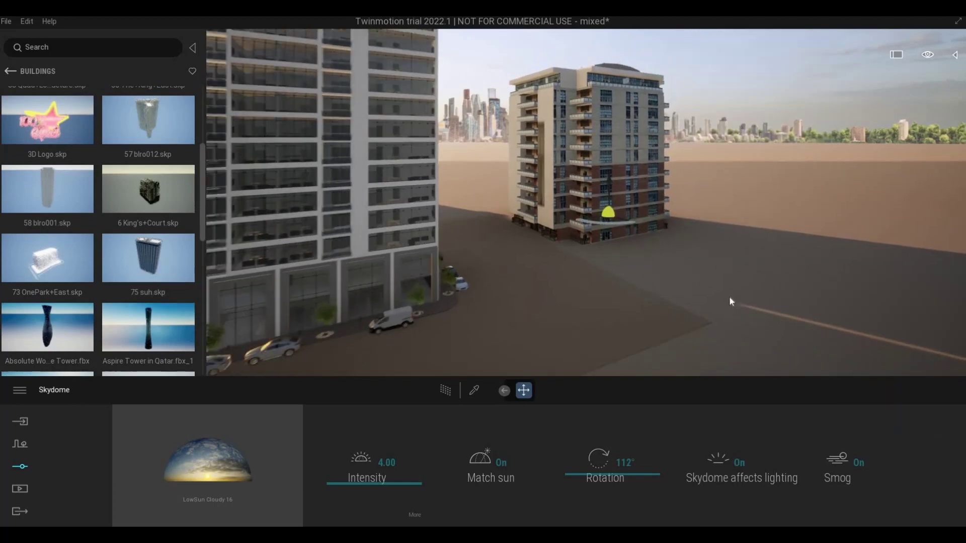
{"action": "scroll", "coordinate": [729, 297], "scroll_direction": "down", "scroll_amount": 2}
{"action": "right_click_drag", "start_coordinate": [216, 118], "coordinate": [100, 249]}
{"action": "left_click_drag", "start_coordinate": [674, 225], "coordinate": [849, 296]}
{"action": "scroll", "coordinate": [850, 295], "scroll_direction": "down", "scroll_amount": 2}
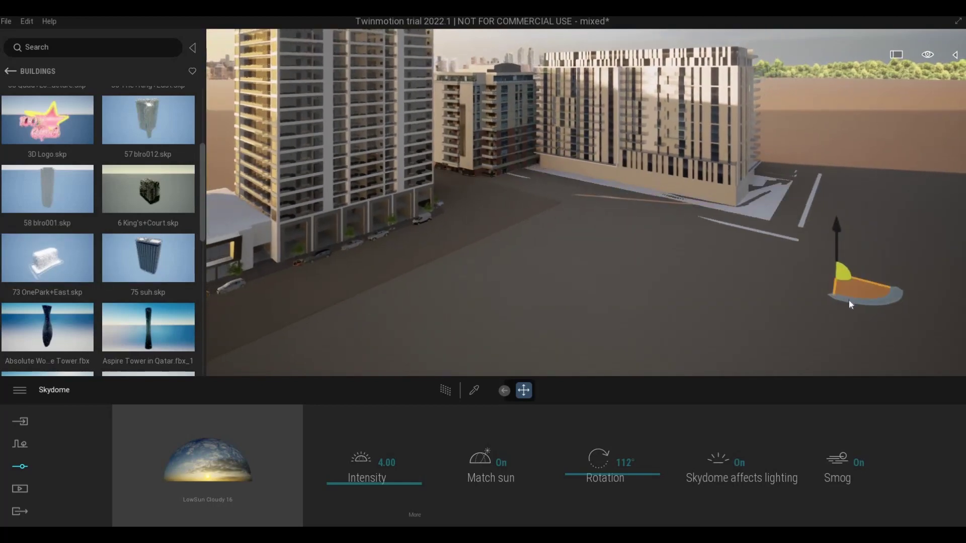
Rotate the long white building 90° about its vertical axis and lower it until its site slabs sink below the ground.
{"action": "left_click", "coordinate": [847, 300]}
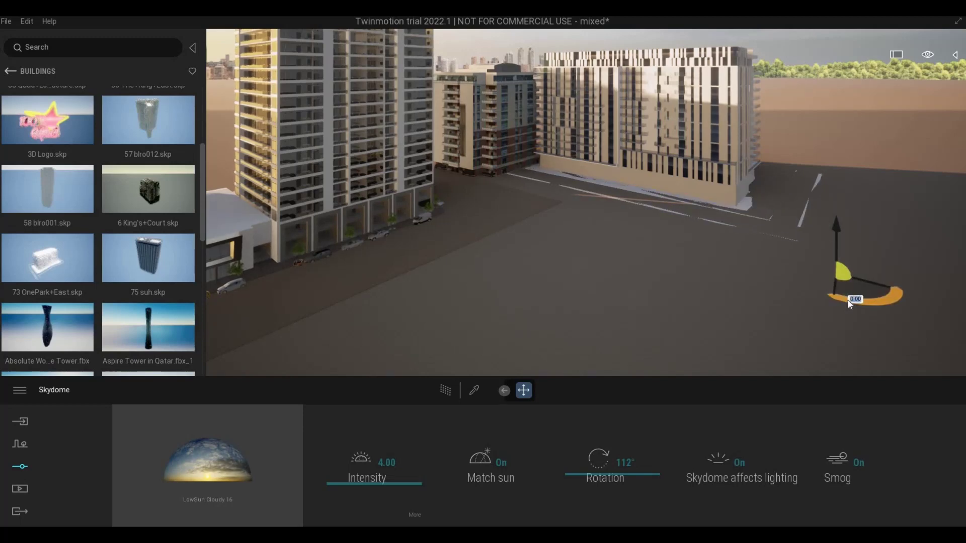
{"action": "type", "text": "90"}
{"action": "key", "text": "Return"}
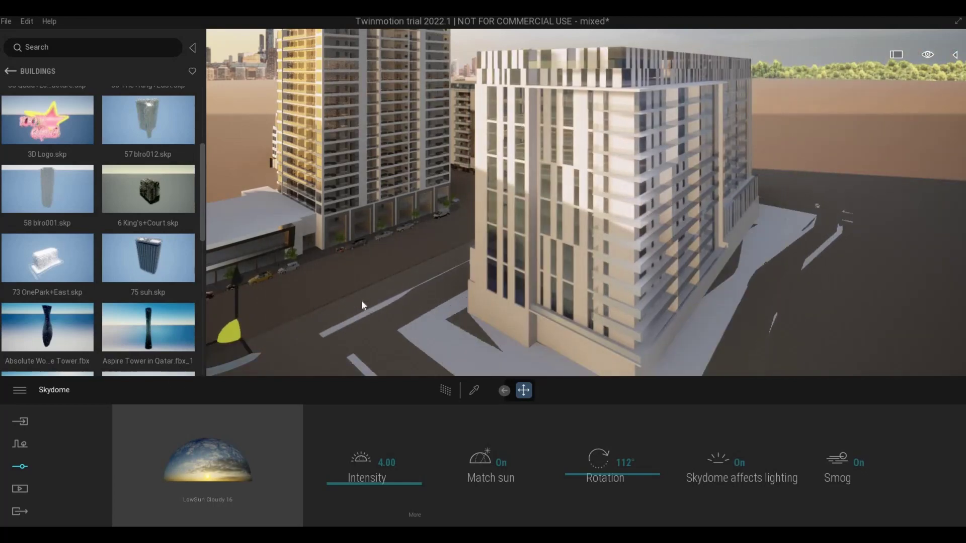
{"action": "key", "text": "s"}
{"action": "key", "text": "a"}
{"action": "left_click_drag", "start_coordinate": [333, 268], "coordinate": [334, 269]}
{"action": "left_click_drag", "start_coordinate": [431, 269], "coordinate": [594, 290]}
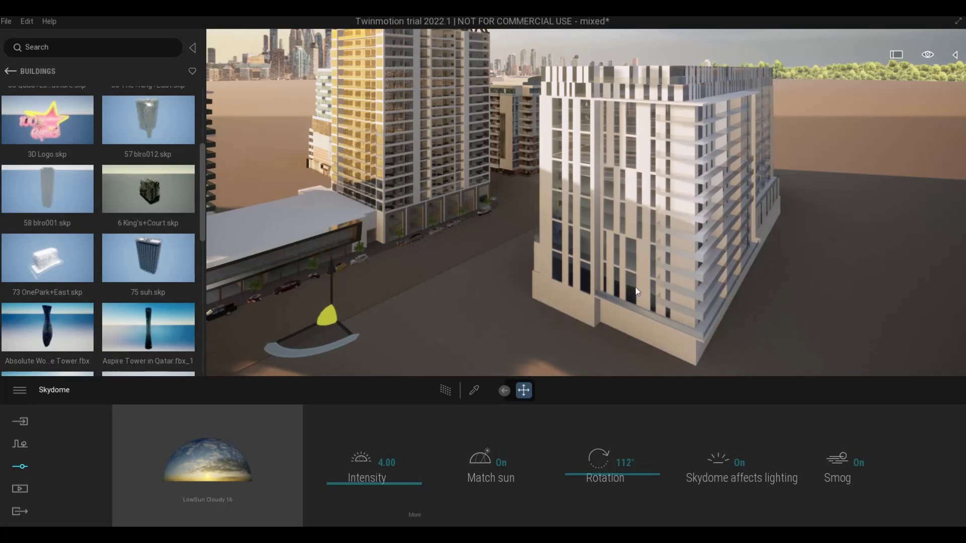
Move the white building closer to the street so it lines up opposite the tower.
{"action": "key", "text": "s"}
{"action": "key", "text": "a"}
{"action": "right_click_drag", "start_coordinate": [547, 324], "coordinate": [366, 369]}
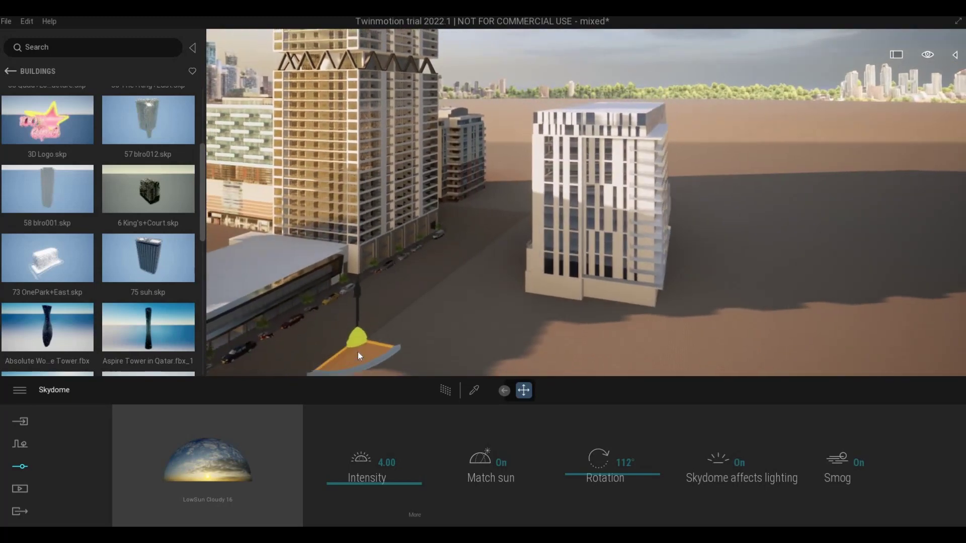
{"action": "key", "text": "a"}
{"action": "right_click_drag", "start_coordinate": [562, 301], "coordinate": [511, 312]}
{"action": "key", "text": "a"}
{"action": "key", "text": "q"}
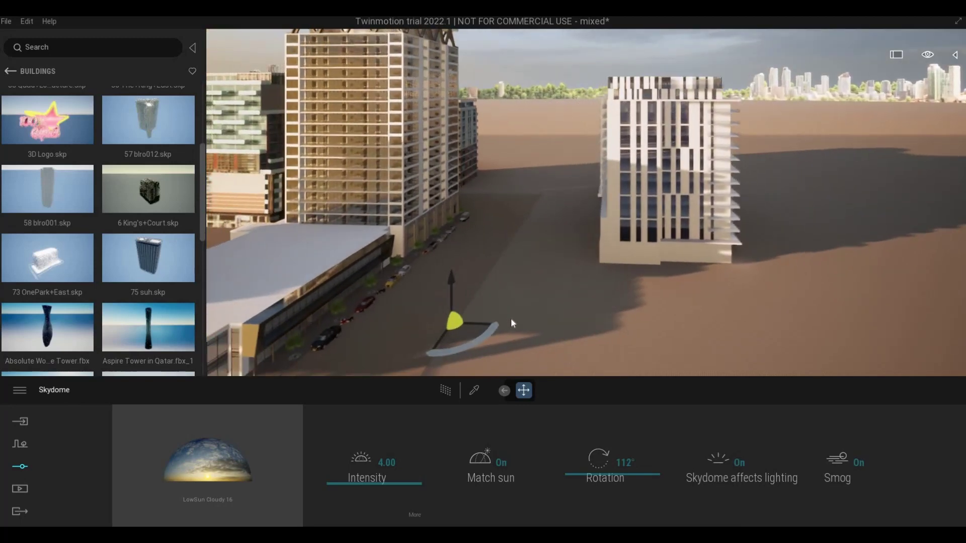
{"action": "key", "text": "a"}
{"action": "left_click_drag", "start_coordinate": [499, 337], "coordinate": [481, 291]}
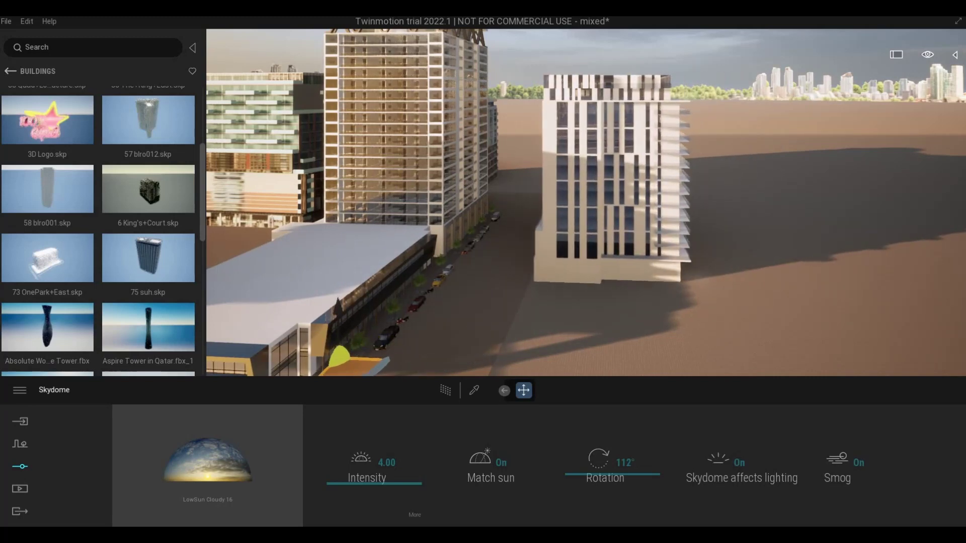
Place the 75 suh.skp building in front of the white building, opposite the low-rise block.
{"action": "key", "text": "a"}
{"action": "right_click_drag", "start_coordinate": [481, 291], "coordinate": [500, 275]}
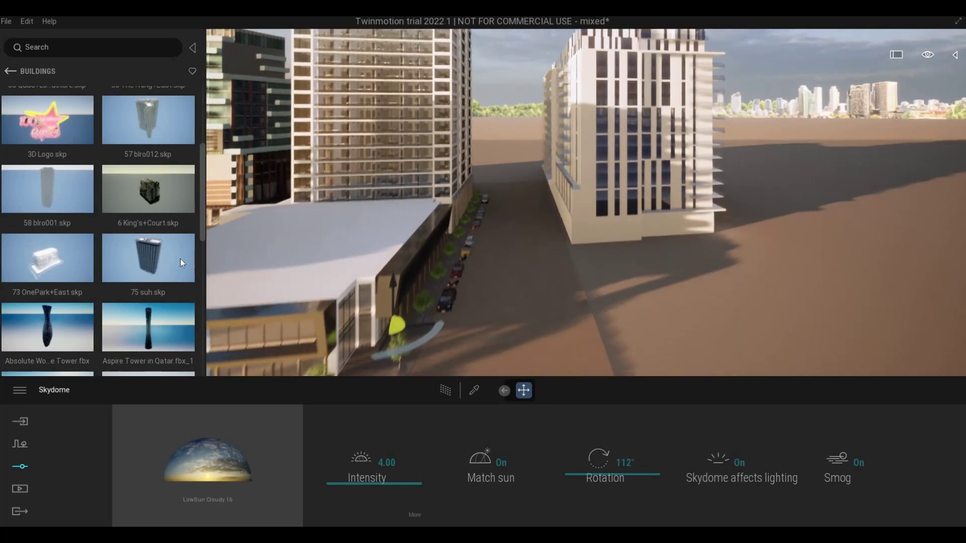
{"action": "left_click_drag", "start_coordinate": [149, 255], "coordinate": [604, 306]}
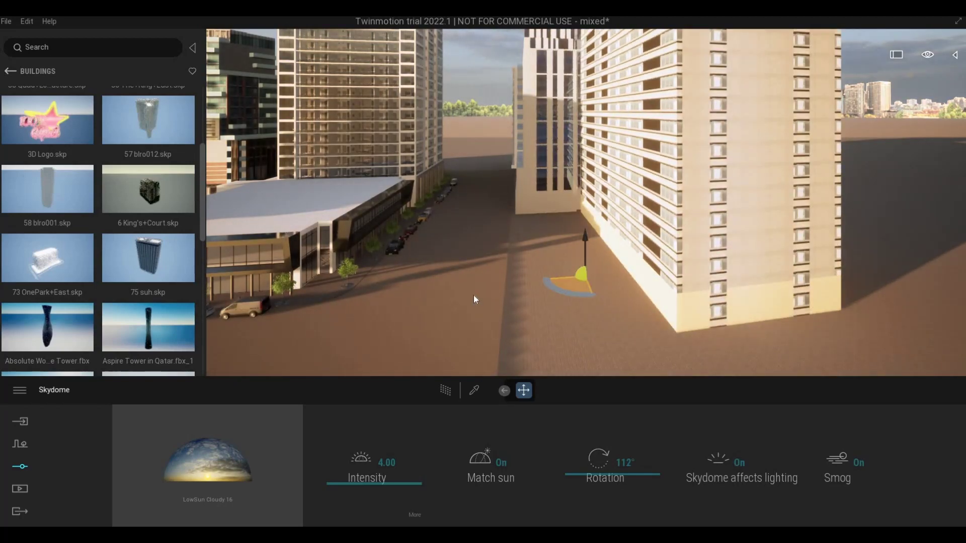
{"action": "left_click_drag", "start_coordinate": [473, 295], "coordinate": [503, 290]}
Place the 6 King's+Court.skp building on the open ground near the end of the street, beyond the low-rise block.
{"action": "right_click_drag", "start_coordinate": [504, 291], "coordinate": [363, 297]}
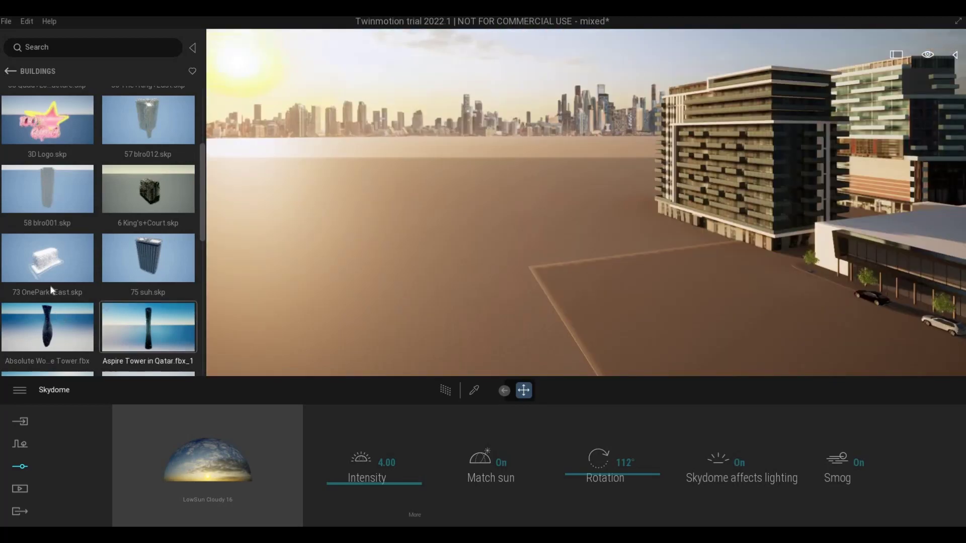
{"action": "scroll", "coordinate": [60, 306], "scroll_direction": "down", "scroll_amount": 2}
{"action": "scroll", "coordinate": [62, 309], "scroll_direction": "down", "scroll_amount": 5}
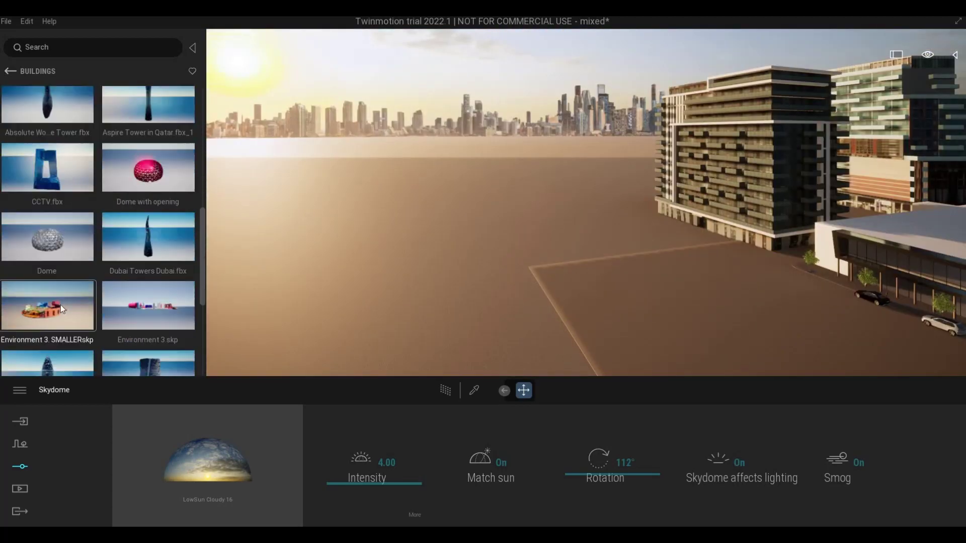
{"action": "scroll", "coordinate": [96, 309], "scroll_direction": "down", "scroll_amount": 2}
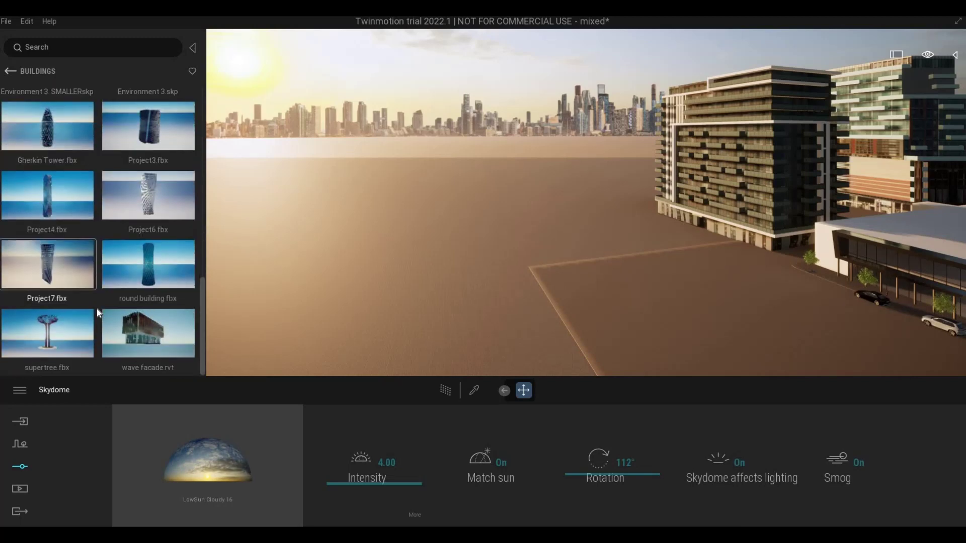
{"action": "scroll", "coordinate": [132, 257], "scroll_direction": "up", "scroll_amount": 8}
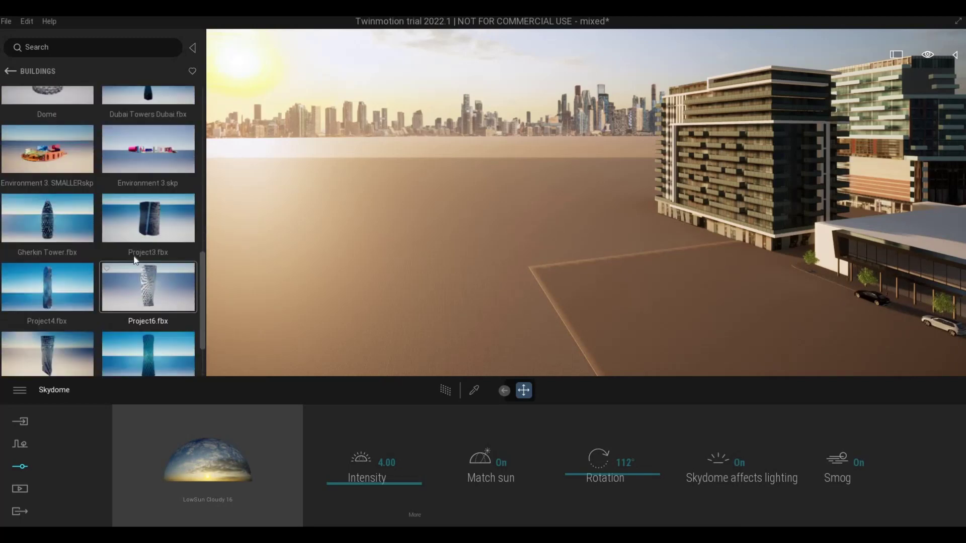
{"action": "scroll", "coordinate": [126, 257], "scroll_direction": "up", "scroll_amount": 1}
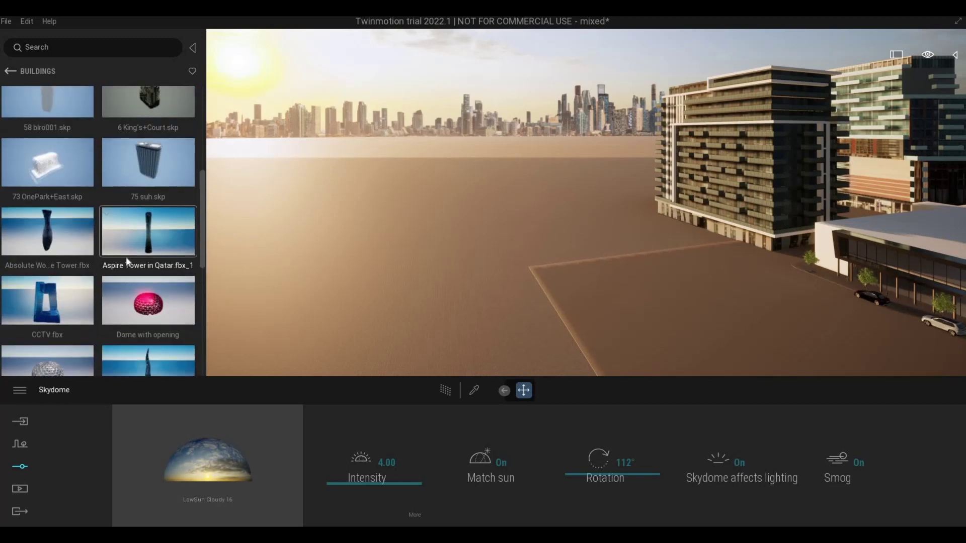
{"action": "scroll", "coordinate": [125, 257], "scroll_direction": "up", "scroll_amount": 2}
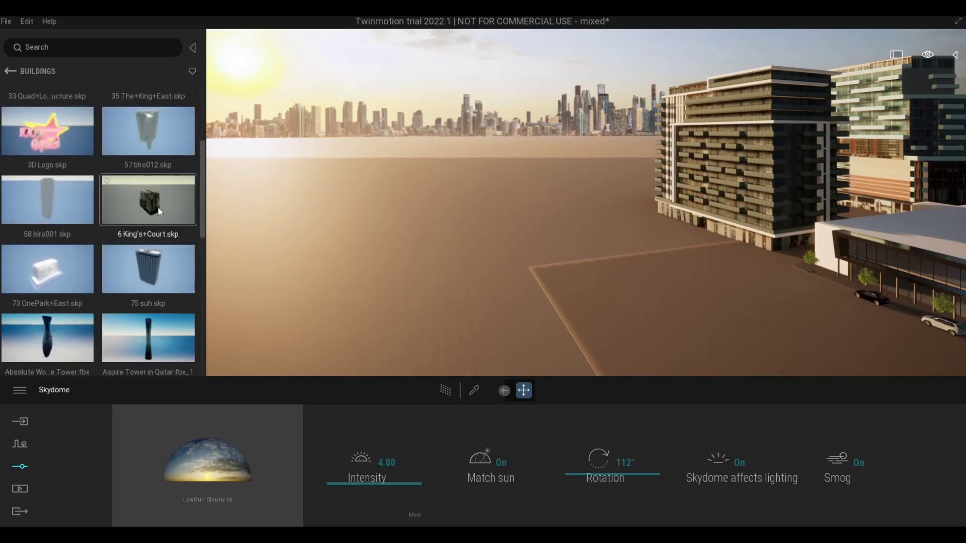
{"action": "left_click_drag", "start_coordinate": [404, 245], "coordinate": [463, 278]}
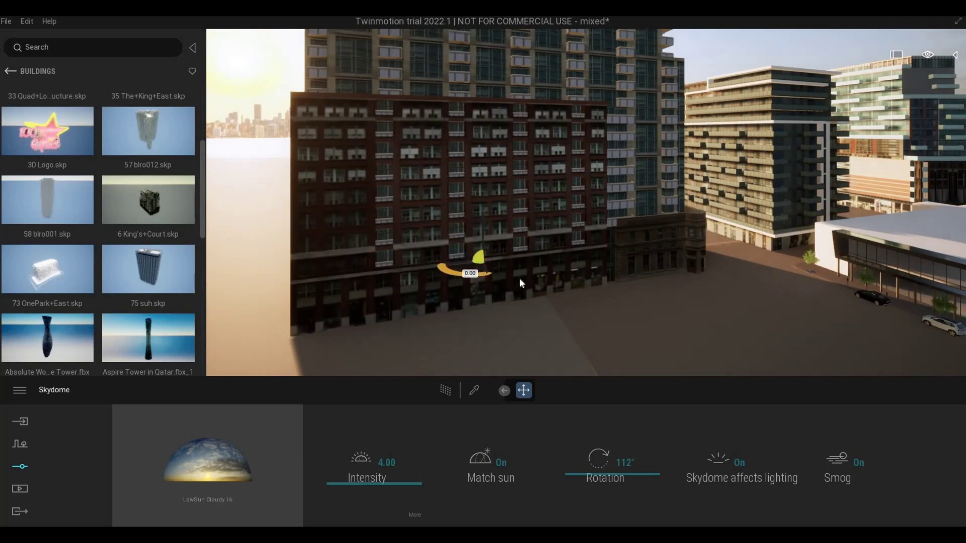
Turn the dark brick building's narrow side toward the street and fine-tune its rotation, undoing and repeating the adjustment.
{"action": "key", "text": "s"}
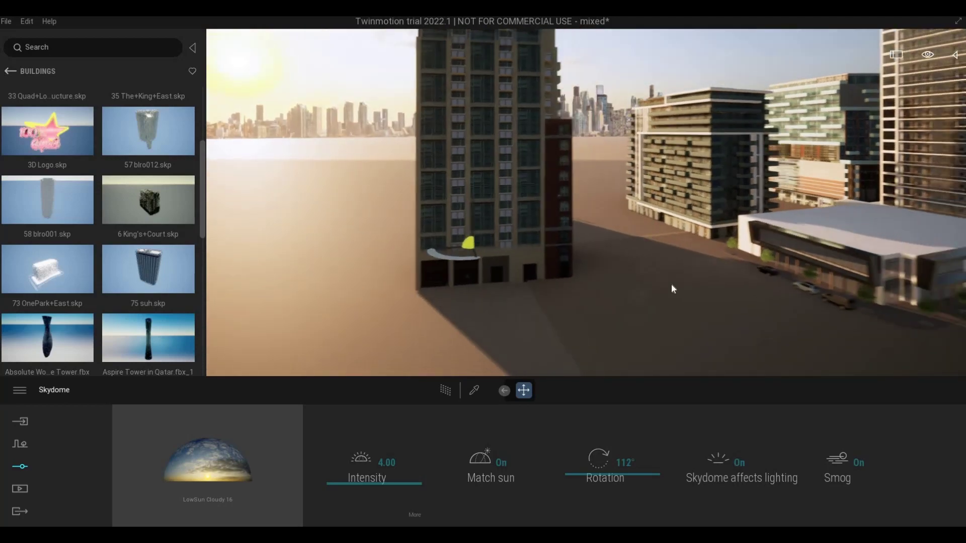
{"action": "right_click_drag", "start_coordinate": [671, 283], "coordinate": [627, 288]}
{"action": "key", "text": "d"}
{"action": "key", "text": "s"}
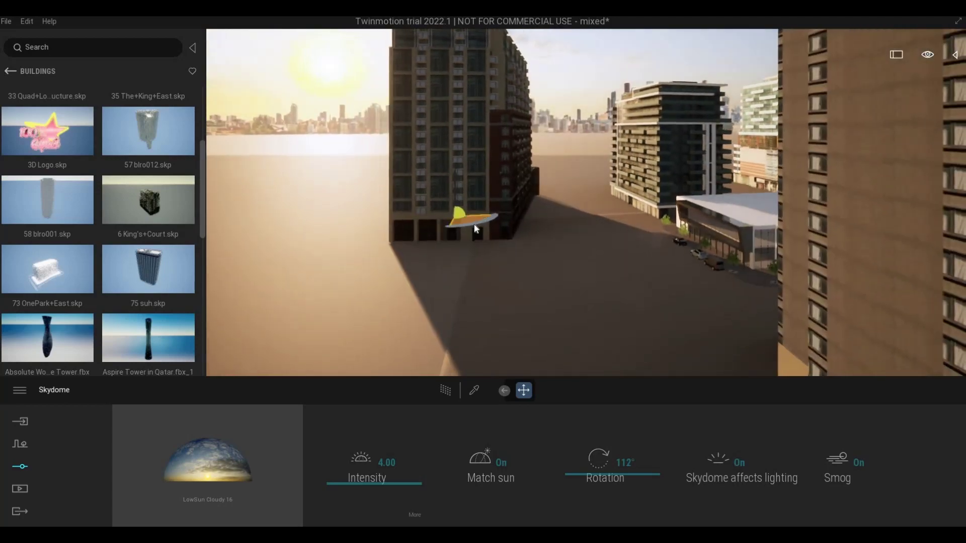
{"action": "left_click_drag", "start_coordinate": [480, 225], "coordinate": [479, 224]}
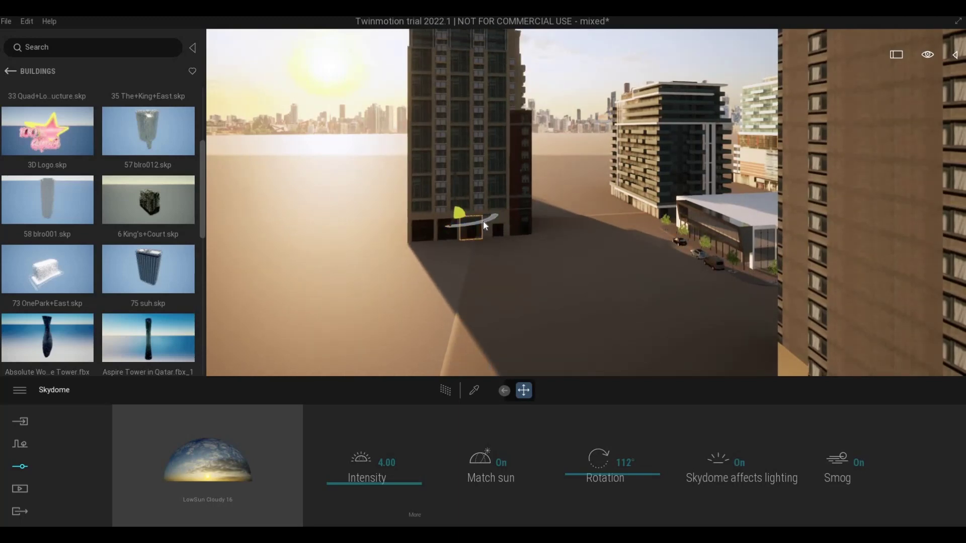
{"action": "mouse_move", "coordinate": [481, 223]}
{"action": "left_mouse_down"}
{"action": "mouse_move", "coordinate": [472, 219]}
{"action": "mouse_move", "coordinate": [486, 222]}
{"action": "left_mouse_up"}
{"action": "key", "text": "ctrl+z"}
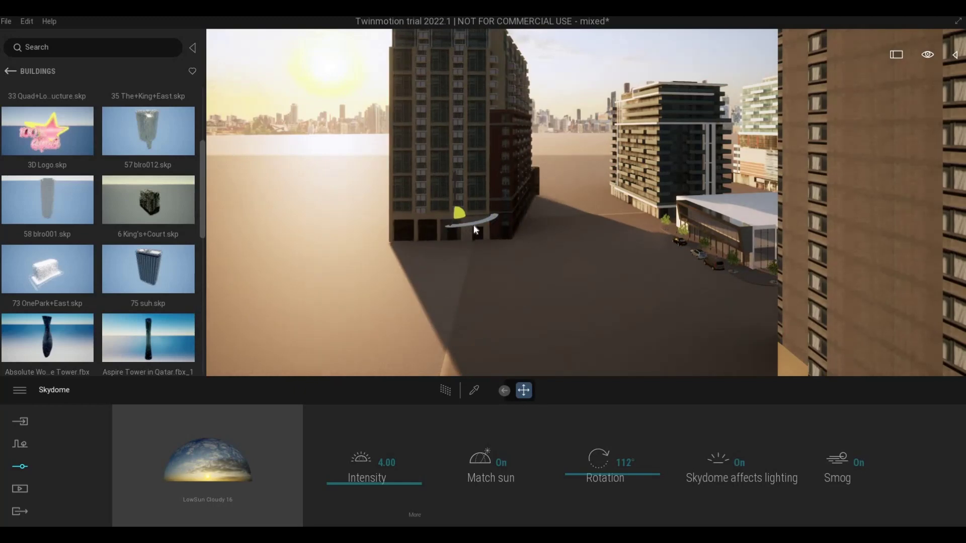
{"action": "left_click_drag", "start_coordinate": [478, 229], "coordinate": [479, 227]}
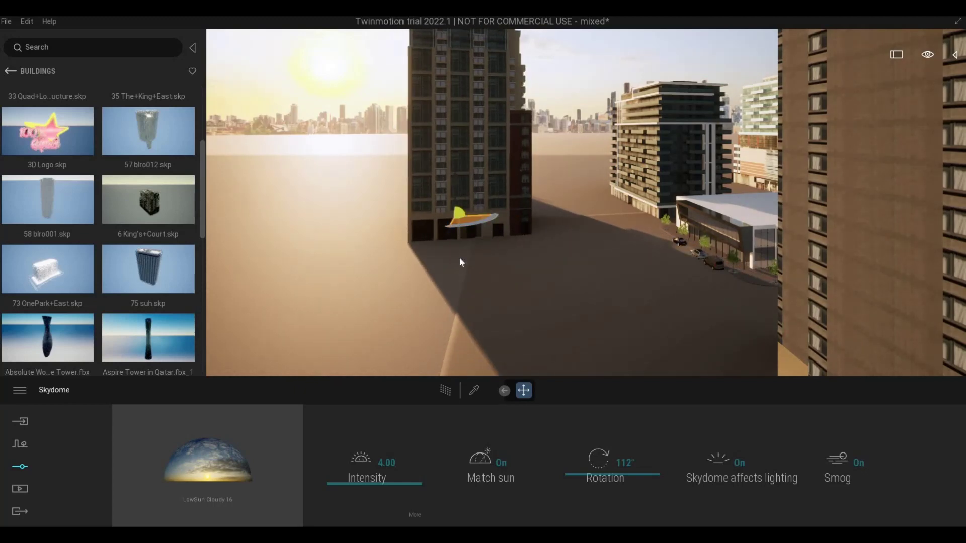
{"action": "mouse_move", "coordinate": [449, 274]}
{"action": "left_mouse_down"}
{"action": "mouse_move", "coordinate": [436, 271]}
{"action": "mouse_move", "coordinate": [446, 262]}
{"action": "left_mouse_up"}
Place the 30 One+Park+W.skp building on the open ground between the brick apartment building and the white building.
{"action": "key", "text": "w"}
{"action": "right_click_drag", "start_coordinate": [463, 261], "coordinate": [312, 252]}
{"action": "key", "text": "s"}
{"action": "key", "text": "s"}
{"action": "right_click_drag", "start_coordinate": [399, 226], "coordinate": [370, 217]}
{"action": "key", "text": "w"}
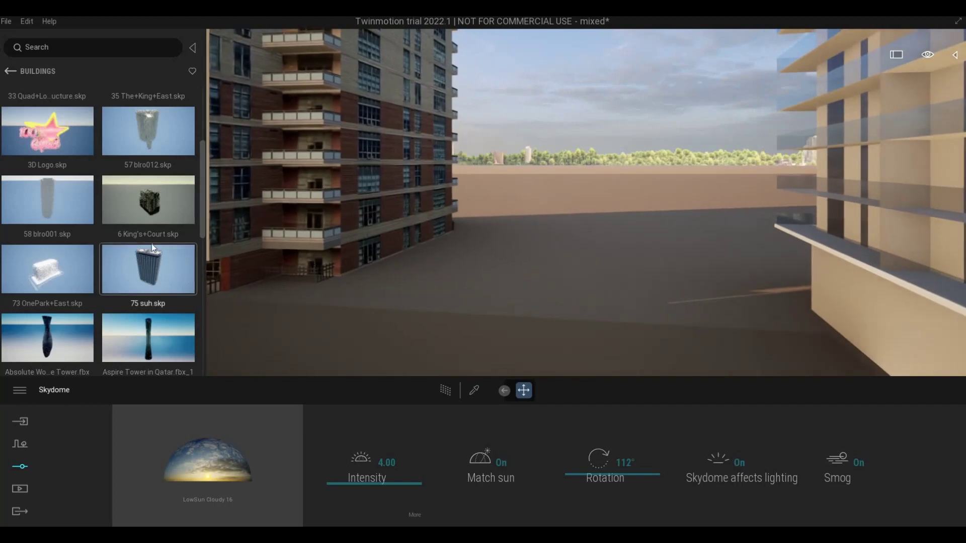
{"action": "scroll", "coordinate": [115, 177], "scroll_direction": "up", "scroll_amount": 2}
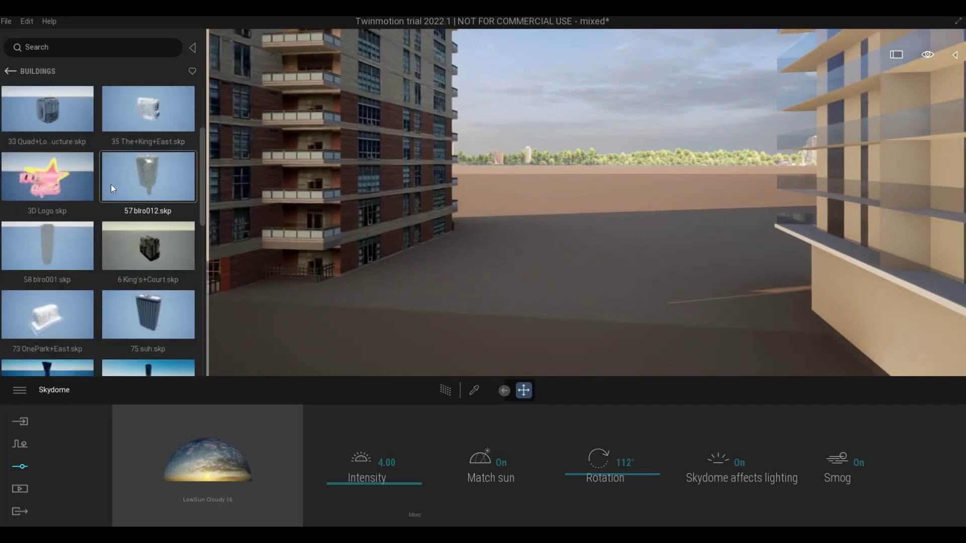
{"action": "scroll", "coordinate": [137, 151], "scroll_direction": "up", "scroll_amount": 2}
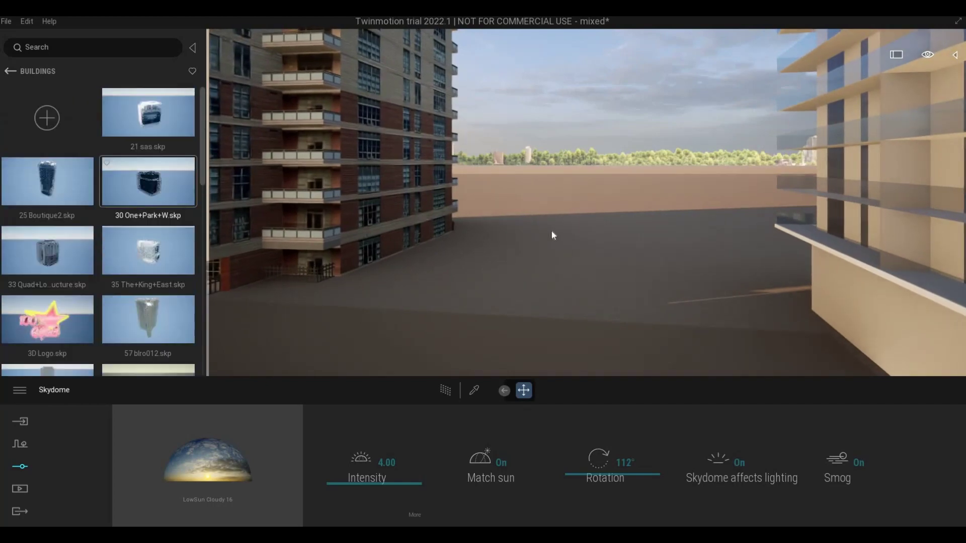
{"action": "left_click_drag", "start_coordinate": [581, 251], "coordinate": [557, 264]}
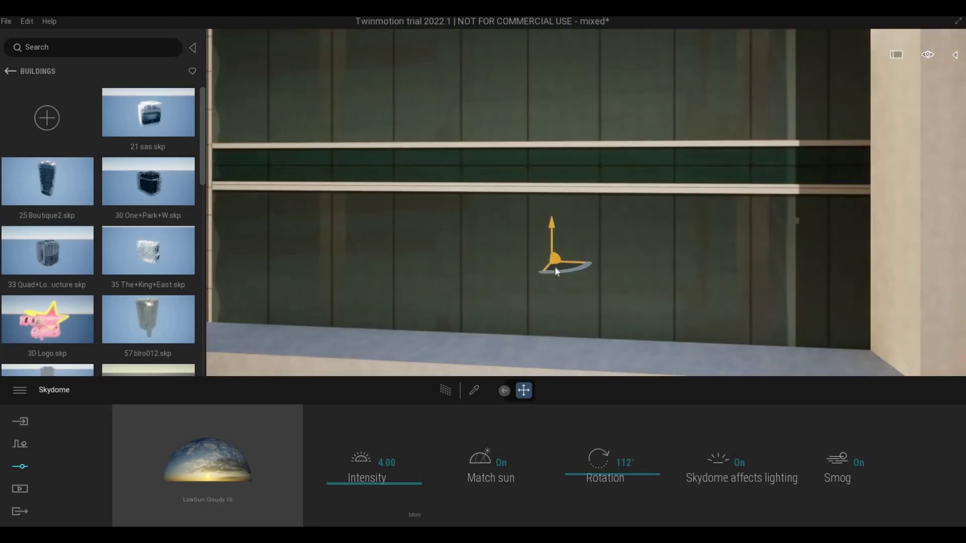
Reposition the green glass building at the end of the street and lower it toward the ground.
{"action": "scroll", "coordinate": [648, 201], "scroll_direction": "down", "scroll_amount": 5}
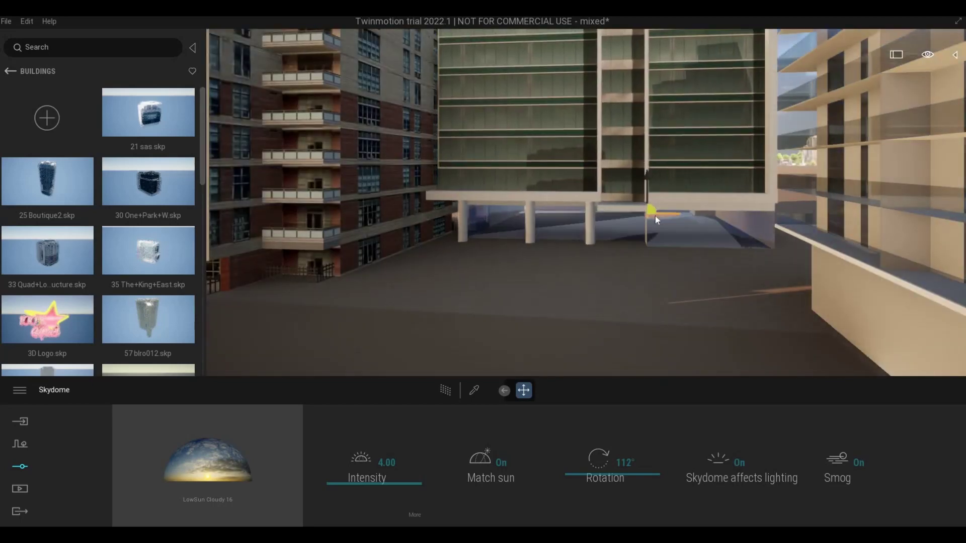
{"action": "left_click_drag", "start_coordinate": [655, 216], "coordinate": [655, 219]}
{"action": "left_click_drag", "start_coordinate": [651, 184], "coordinate": [646, 229]}
{"action": "scroll", "coordinate": [598, 272], "scroll_direction": "down", "scroll_amount": 5}
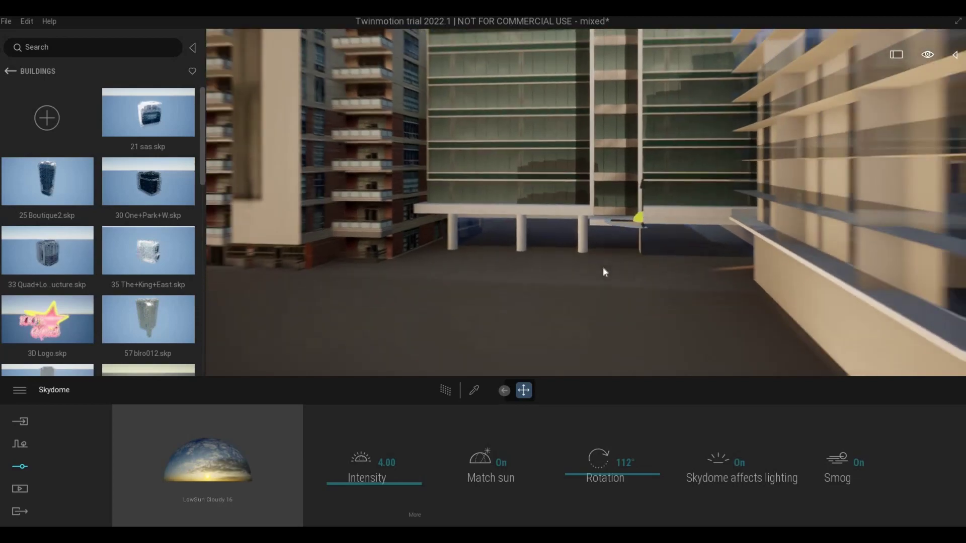
Set the skydome rotation to 151° so the low sun reflects off the tall white tower.
{"action": "right_click_drag", "start_coordinate": [603, 271], "coordinate": [503, 259]}
{"action": "scroll", "coordinate": [603, 273], "scroll_direction": "down", "scroll_amount": 5}
{"action": "scroll", "coordinate": [553, 267], "scroll_direction": "down", "scroll_amount": 5}
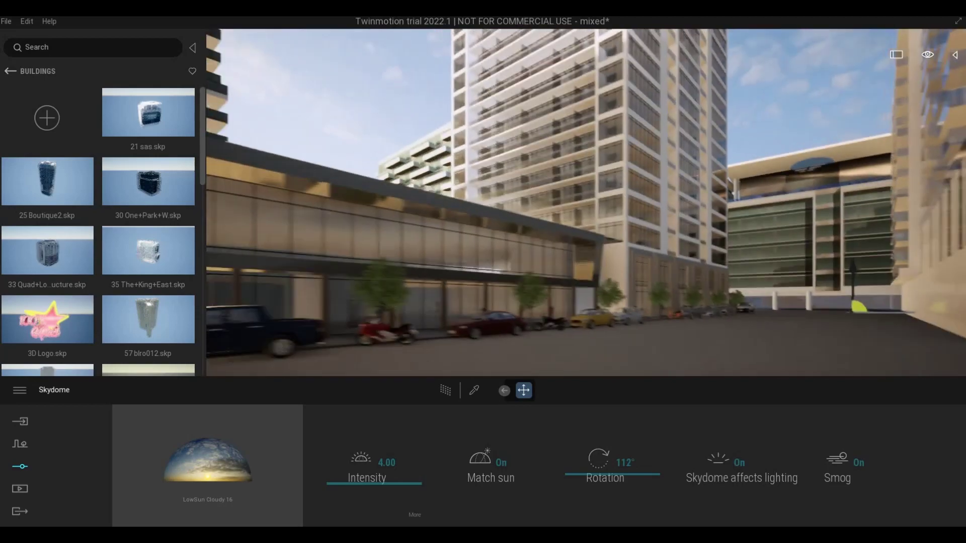
{"action": "key", "text": "s"}
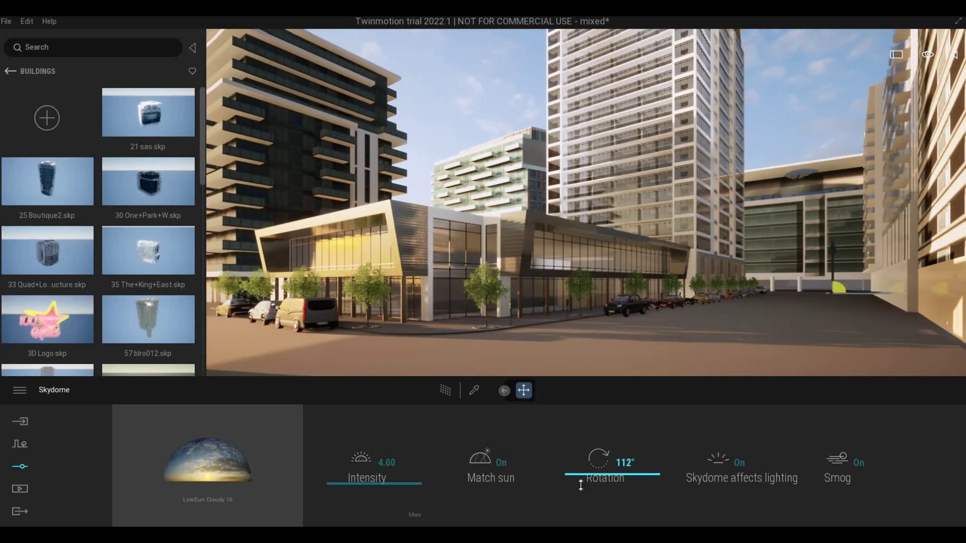
{"action": "left_click_drag", "start_coordinate": [580, 485], "coordinate": [575, 515]}
{"action": "left_click_drag", "start_coordinate": [574, 478], "coordinate": [573, 477]}
{"action": "mouse_move", "coordinate": [552, 293]}
{"action": "right_mouse_down"}
{"action": "mouse_move", "coordinate": [538, 316]}
{"action": "mouse_move", "coordinate": [553, 312]}
{"action": "right_mouse_up"}
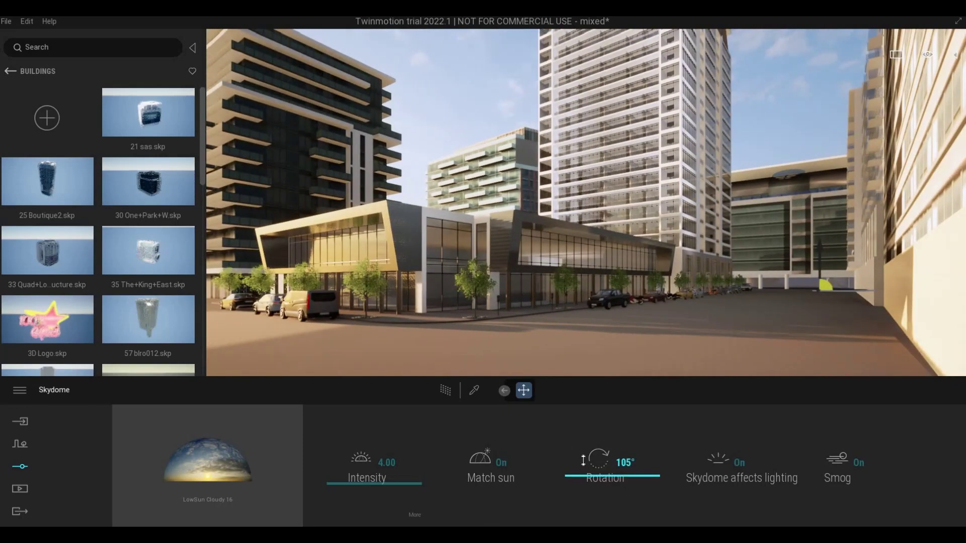
{"action": "left_click_drag", "start_coordinate": [583, 460], "coordinate": [583, 465]}
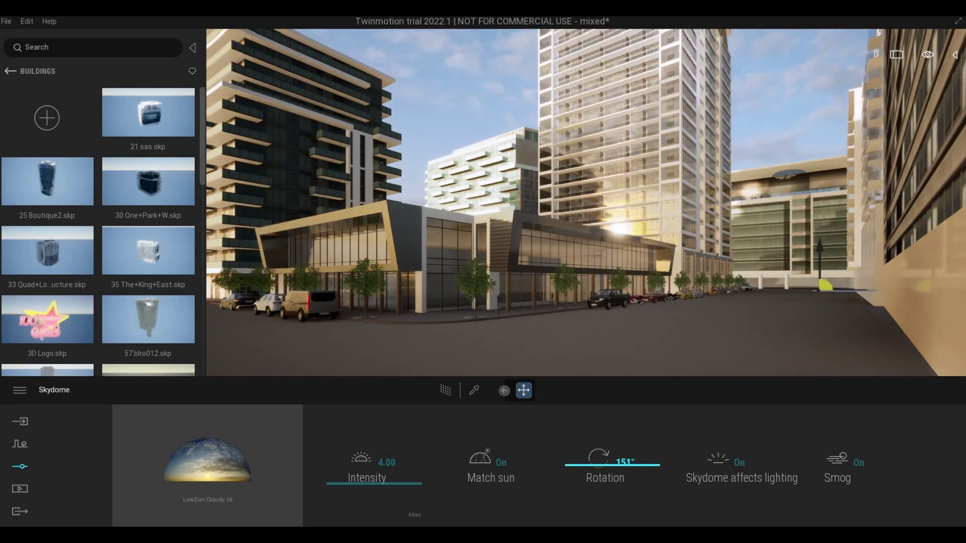
Fine-tune the skydome intensity, settling on 4.28.
{"action": "right_click_drag", "start_coordinate": [584, 328], "coordinate": [567, 331]}
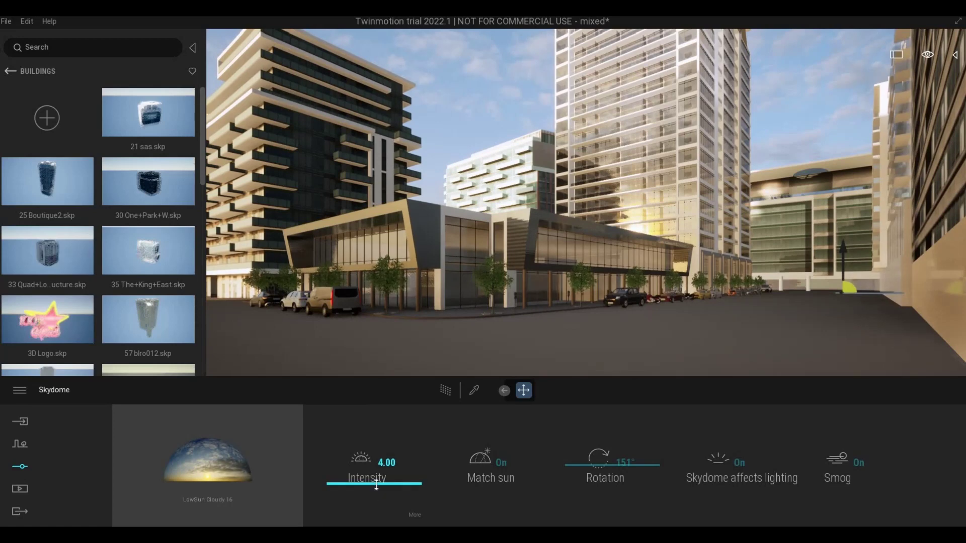
{"action": "left_click_drag", "start_coordinate": [377, 488], "coordinate": [378, 487]}
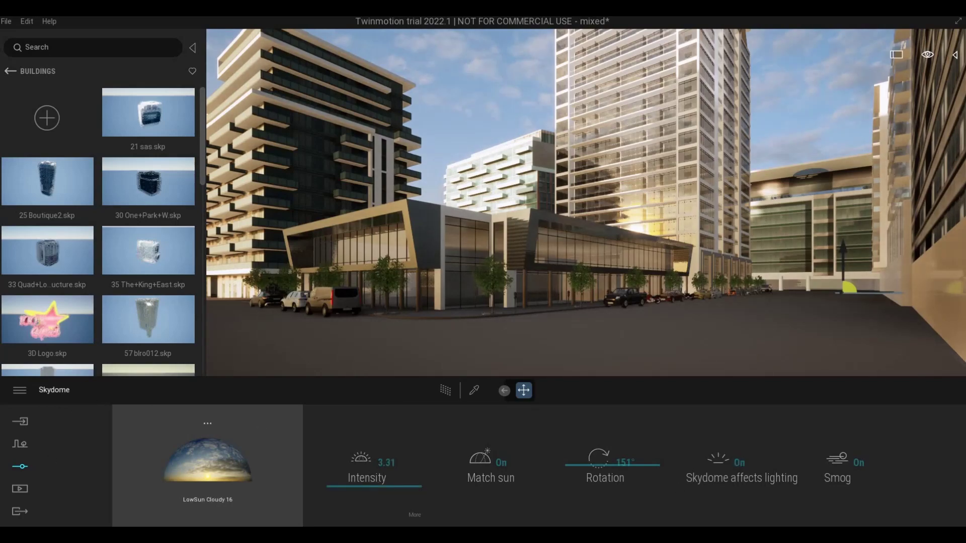
{"action": "right_click_drag", "start_coordinate": [401, 306], "coordinate": [370, 313]}
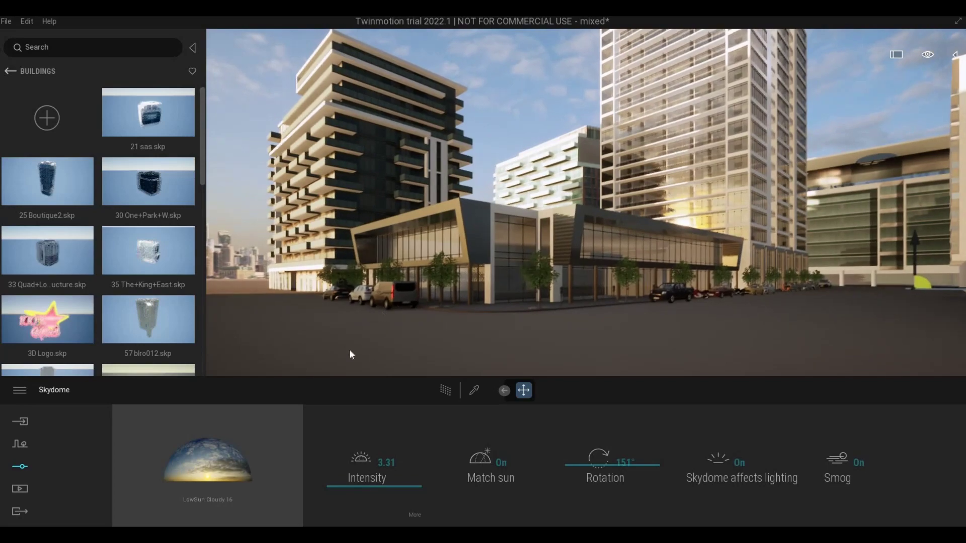
{"action": "left_click_drag", "start_coordinate": [355, 482], "coordinate": [355, 480]}
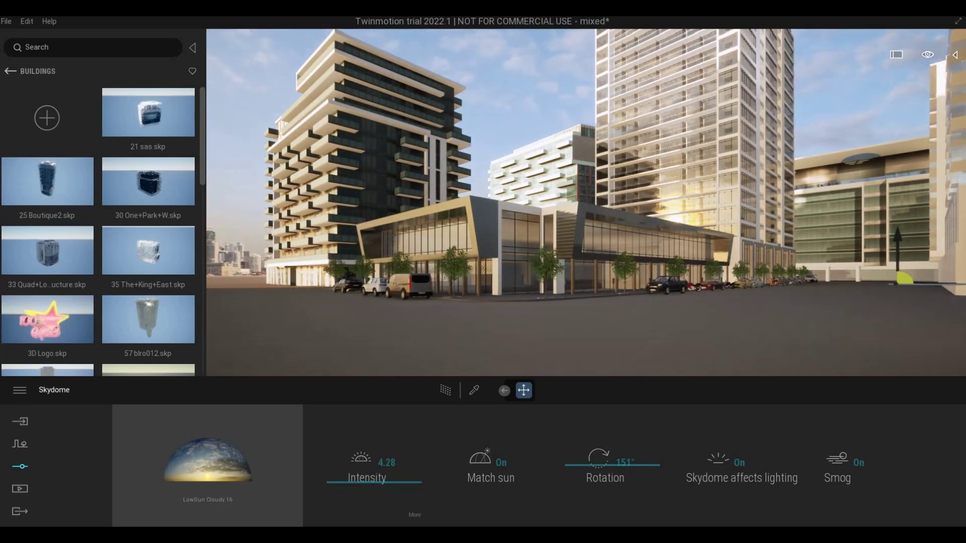
{"action": "right_click_drag", "start_coordinate": [403, 333], "coordinate": [424, 331]}
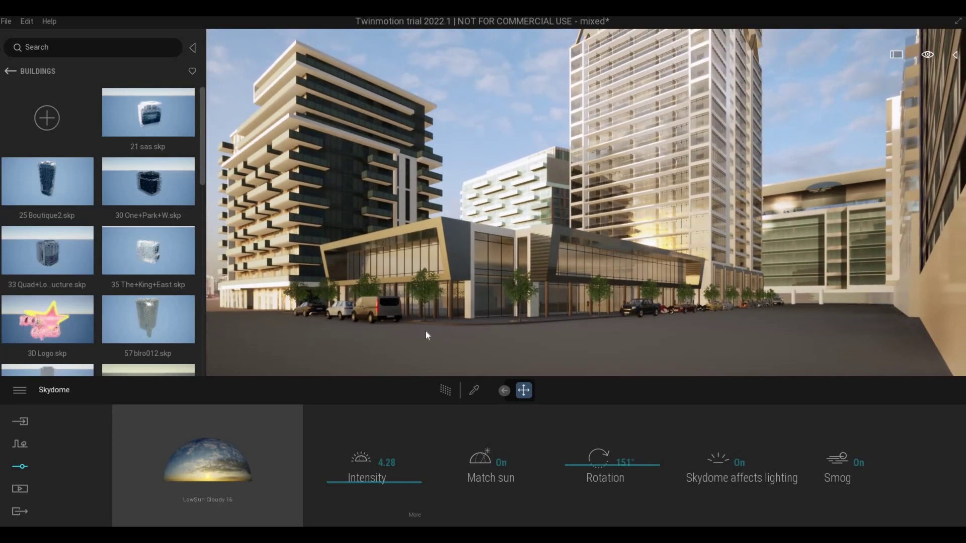
{"action": "mouse_move", "coordinate": [424, 331]}
{"action": "right_mouse_down"}
{"action": "mouse_move", "coordinate": [406, 326]}
{"action": "mouse_move", "coordinate": [425, 330]}
{"action": "right_mouse_up"}
{"action": "key", "text": "w"}
{"action": "key", "text": "w"}
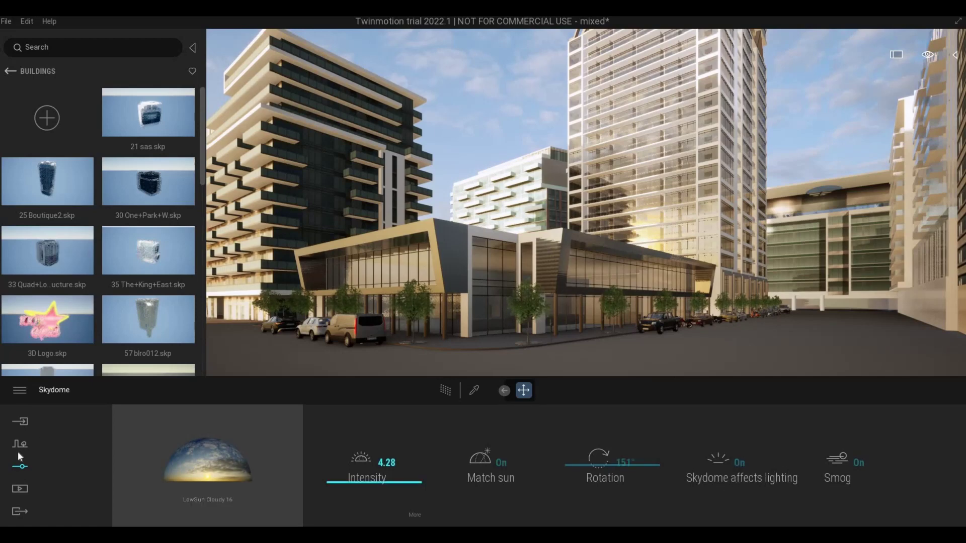
Delete the 21 sas.skp building at the end of the street from the scene.
{"action": "right_click", "coordinate": [113, 473]}
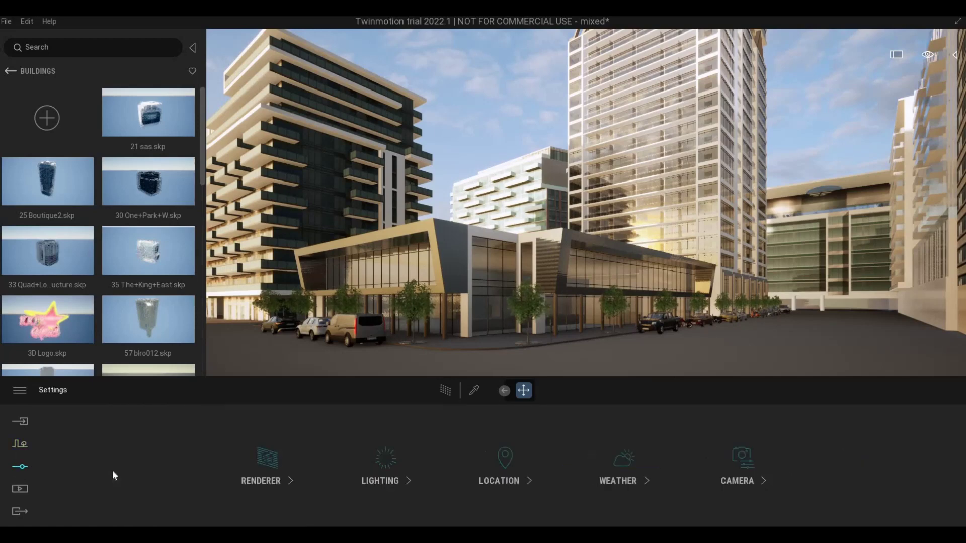
{"action": "key", "text": "w"}
{"action": "right_click_drag", "start_coordinate": [768, 291], "coordinate": [806, 326]}
{"action": "key", "text": "e"}
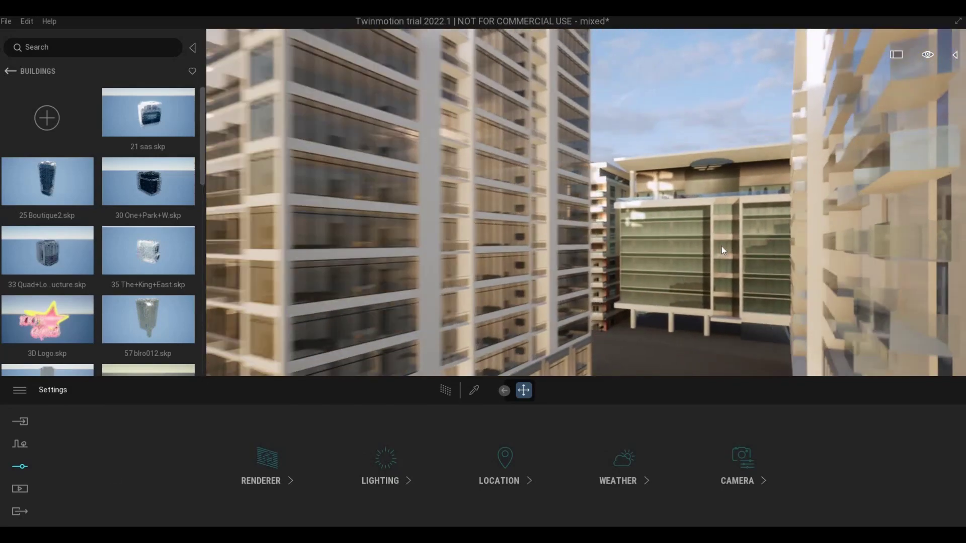
{"action": "right_click_drag", "start_coordinate": [720, 246], "coordinate": [890, 251]}
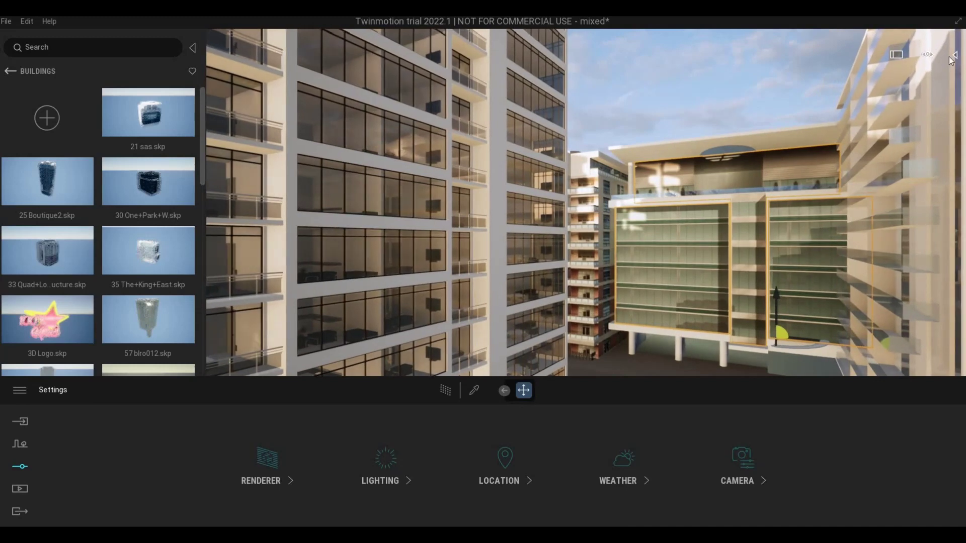
{"action": "left_click", "coordinate": [954, 55]}
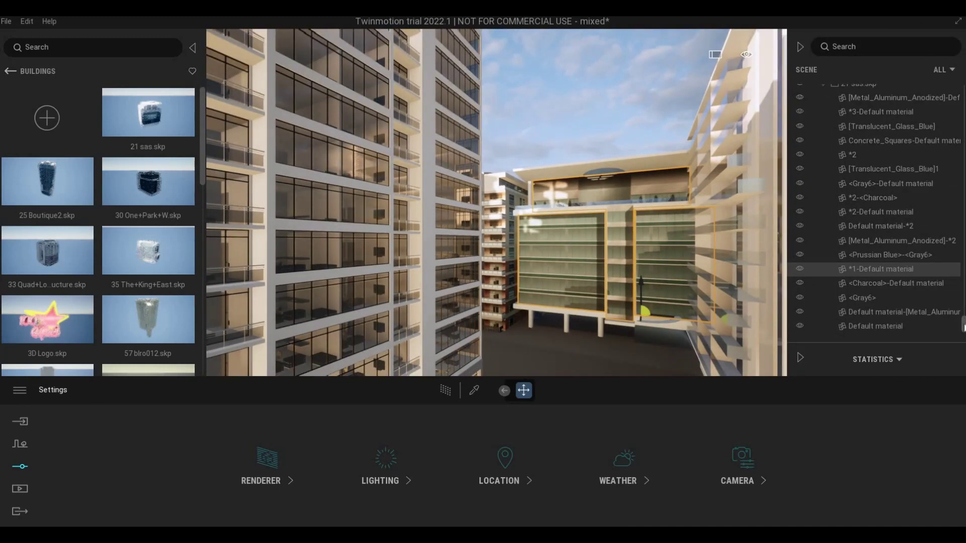
{"action": "mouse_move", "coordinate": [963, 320]}
{"action": "left_mouse_down"}
{"action": "mouse_move", "coordinate": [964, 285]}
{"action": "mouse_move", "coordinate": [964, 324]}
{"action": "left_mouse_up"}
{"action": "scroll", "coordinate": [883, 282], "scroll_direction": "up", "scroll_amount": 4}
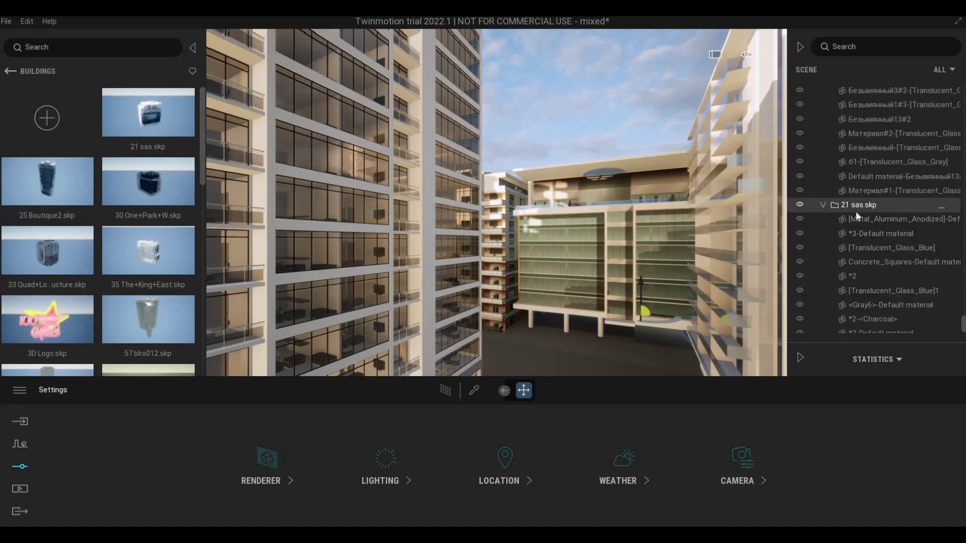
{"action": "key", "text": "Delete"}
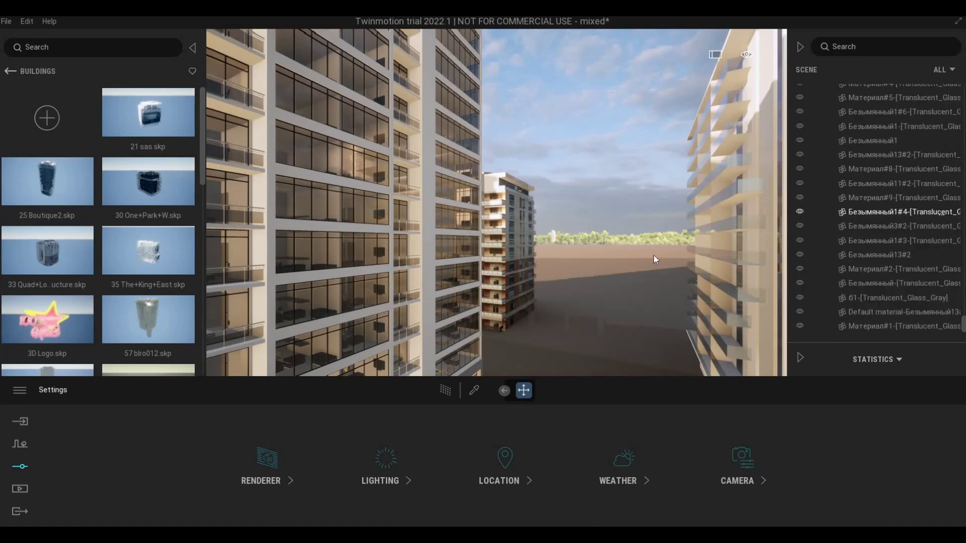
Examine the low-rise corner block and the towers behind it from several street-level viewpoints.
{"action": "right_click_drag", "start_coordinate": [669, 221], "coordinate": [576, 208]}
{"action": "key", "text": "q"}
{"action": "key", "text": "s"}
{"action": "key", "text": "s"}
{"action": "key", "text": "a"}
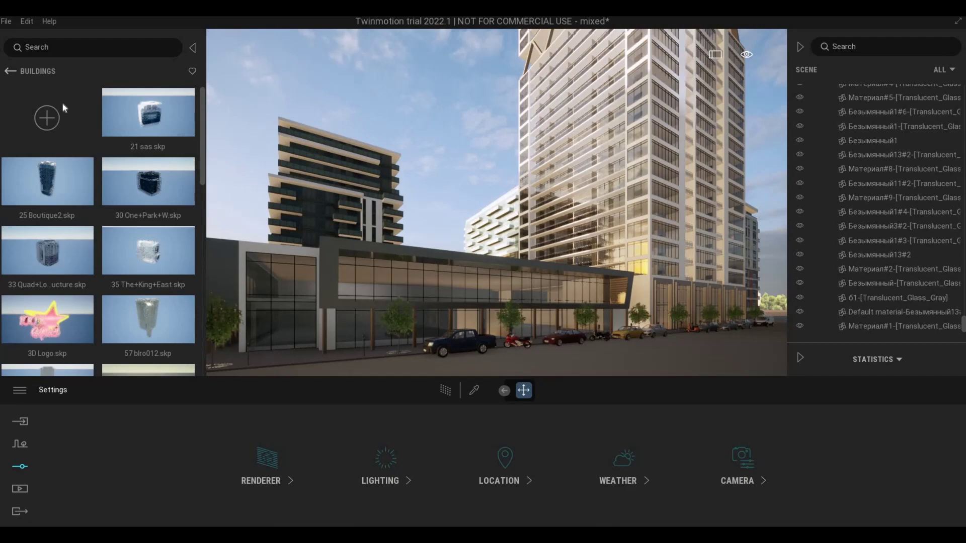
{"action": "scroll", "coordinate": [488, 195], "scroll_direction": "down", "scroll_amount": 5}
{"action": "right_click_drag", "start_coordinate": [428, 181], "coordinate": [362, 189]}
{"action": "scroll", "coordinate": [357, 196], "scroll_direction": "up", "scroll_amount": 3}
{"action": "key", "text": "a"}
{"action": "key", "text": "w"}
{"action": "key", "text": "s"}
{"action": "key", "text": "d"}
{"action": "key", "text": "d"}
{"action": "right_click_drag", "start_coordinate": [357, 197], "coordinate": [360, 182]}
{"action": "key", "text": "a"}
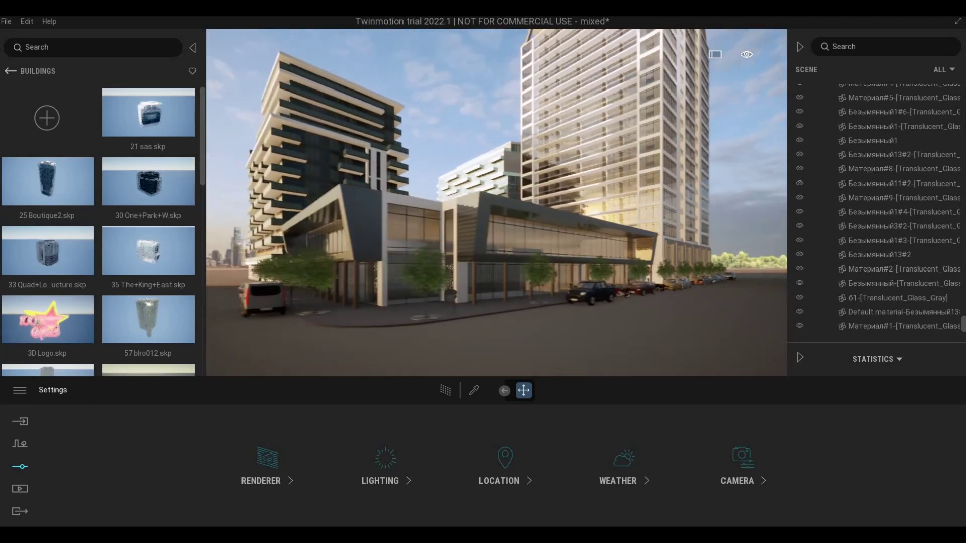
{"action": "key", "text": "s"}
{"action": "key", "text": "d"}
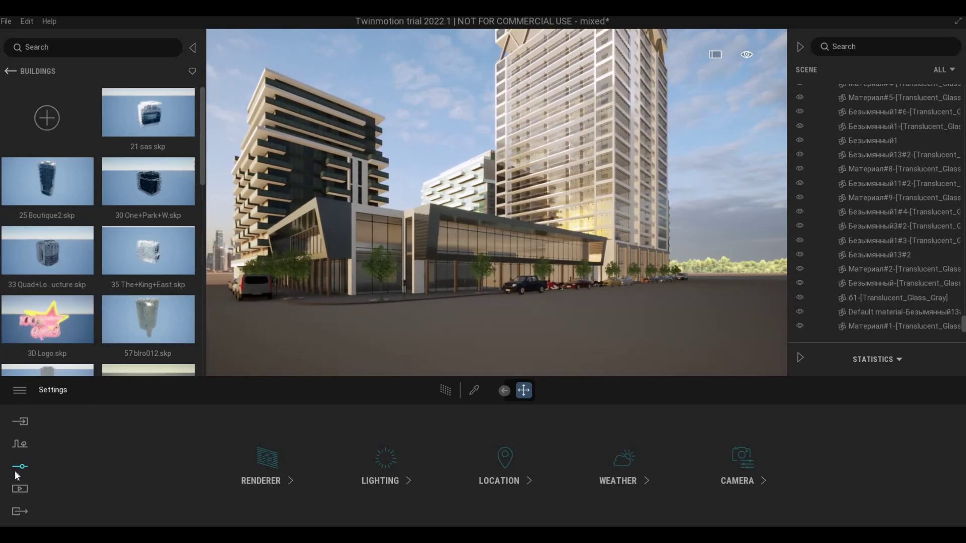
Shift the weather partway from sunny toward cloudy to give the street a wet, puddled surface.
{"action": "left_click", "coordinate": [601, 476]}
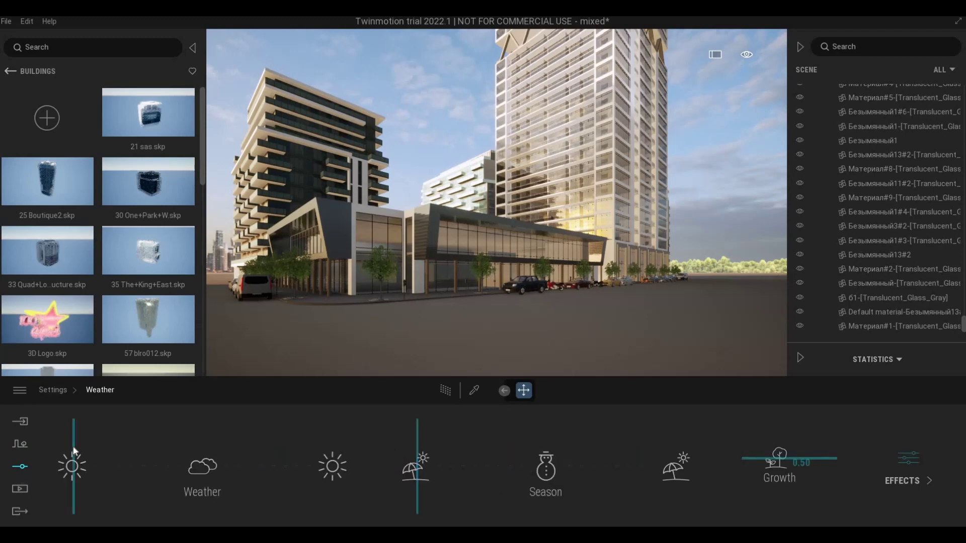
{"action": "left_click_drag", "start_coordinate": [121, 447], "coordinate": [152, 447]}
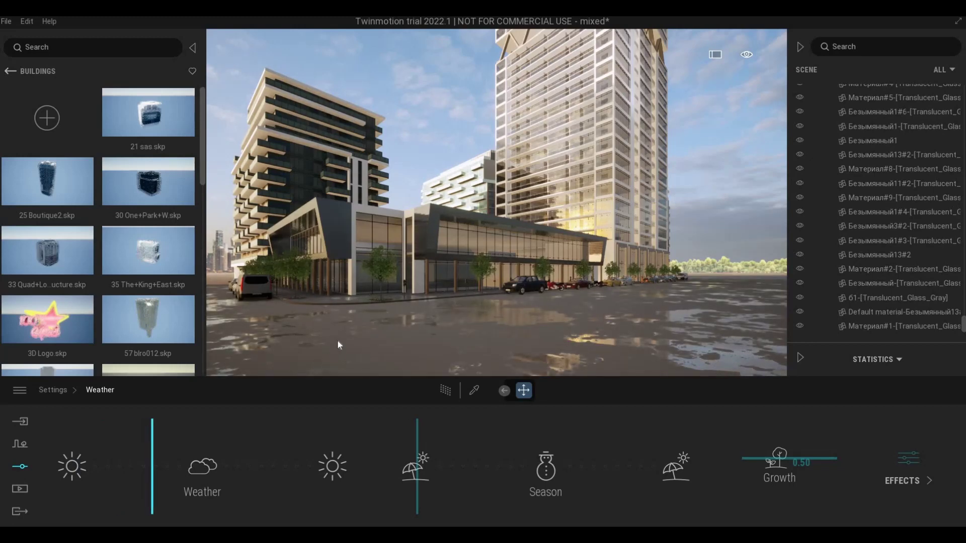
{"action": "key", "text": "s"}
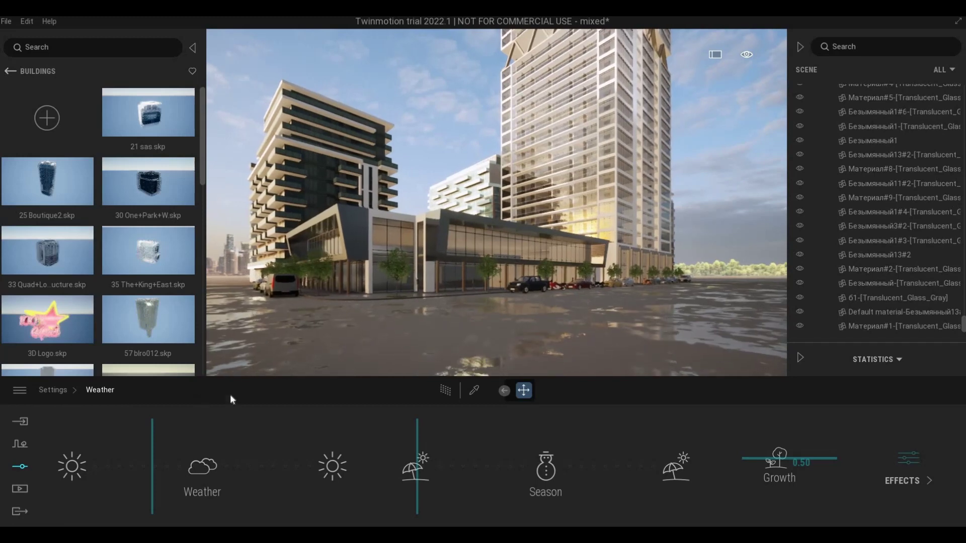
Darken the scene by setting the lighting exposure to -0.98.
{"action": "left_click", "coordinate": [53, 391]}
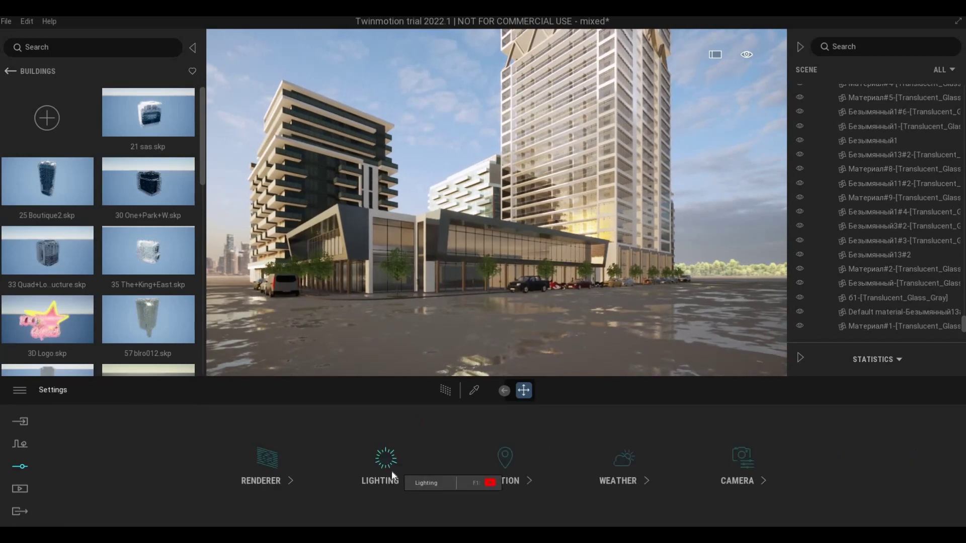
{"action": "left_click", "coordinate": [393, 472]}
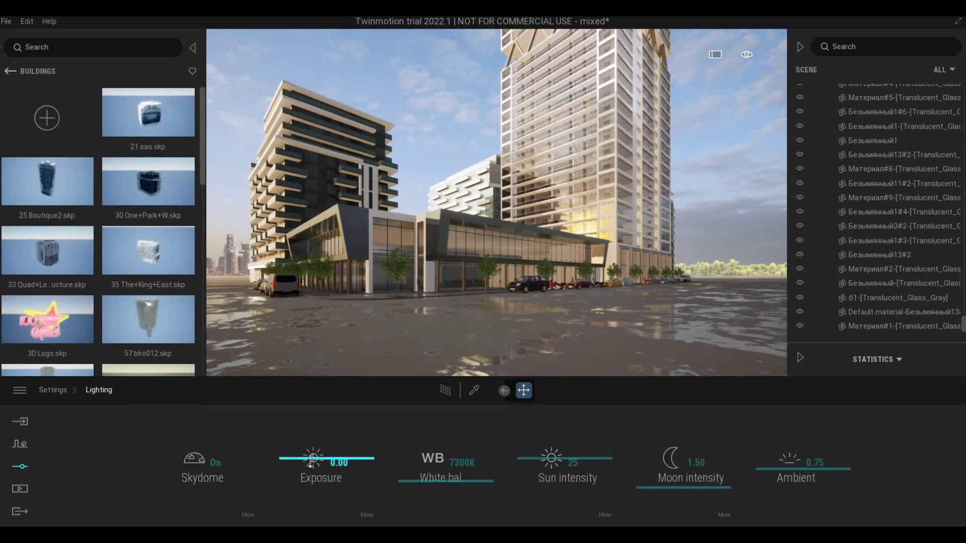
{"action": "left_click_drag", "start_coordinate": [310, 463], "coordinate": [294, 463]}
{"action": "middle_click_drag", "start_coordinate": [493, 201], "coordinate": [486, 223], "text": "shift"}
Set the sun intensity to 18 and the ambient light to 0.79.
{"action": "middle_click_drag", "start_coordinate": [431, 331], "coordinate": [435, 331], "text": "shift"}
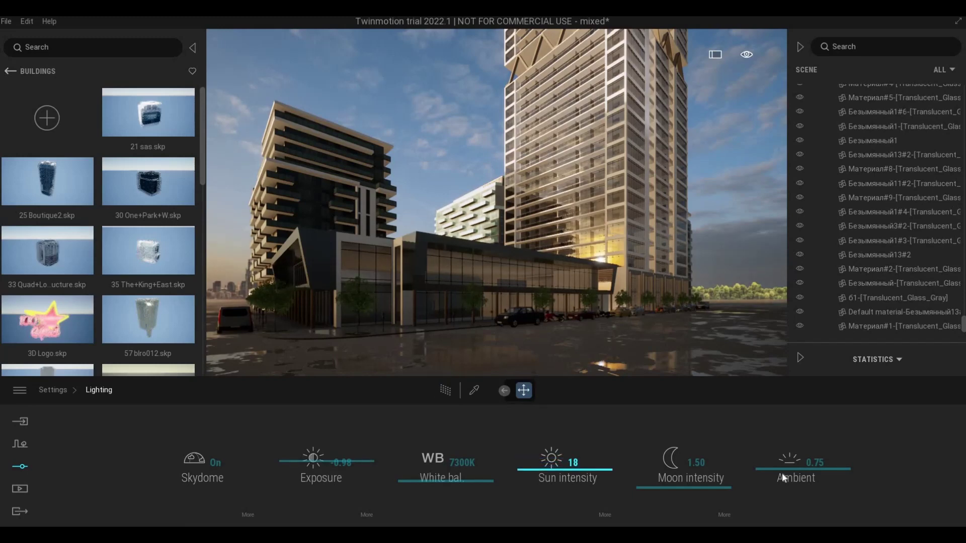
{"action": "left_click_drag", "start_coordinate": [782, 473], "coordinate": [781, 471]}
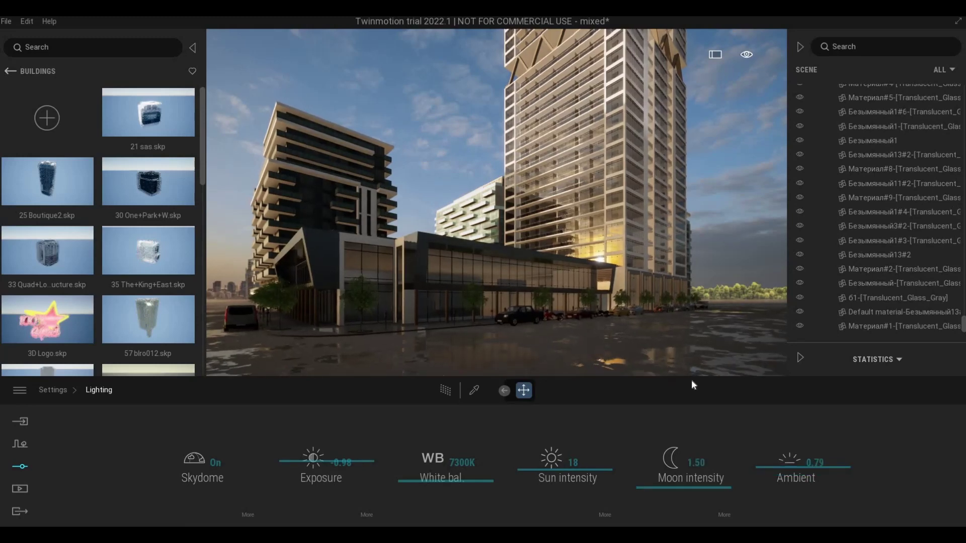
{"action": "key", "text": "a"}
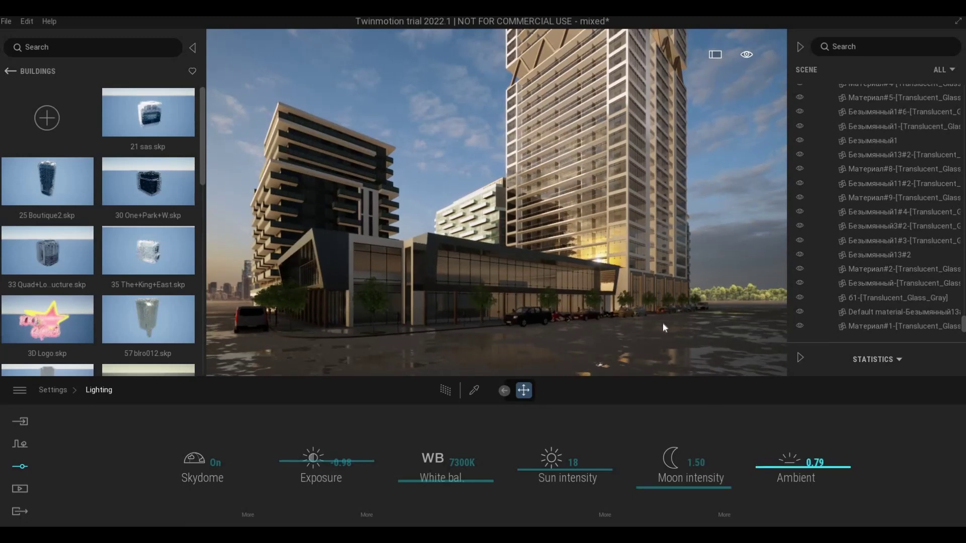
Leave the user library's buildings and open the Trees category under Vegetation and Landscape.
{"action": "key", "text": "w"}
{"action": "right_click_drag", "start_coordinate": [602, 293], "coordinate": [528, 264]}
{"action": "key", "text": "w"}
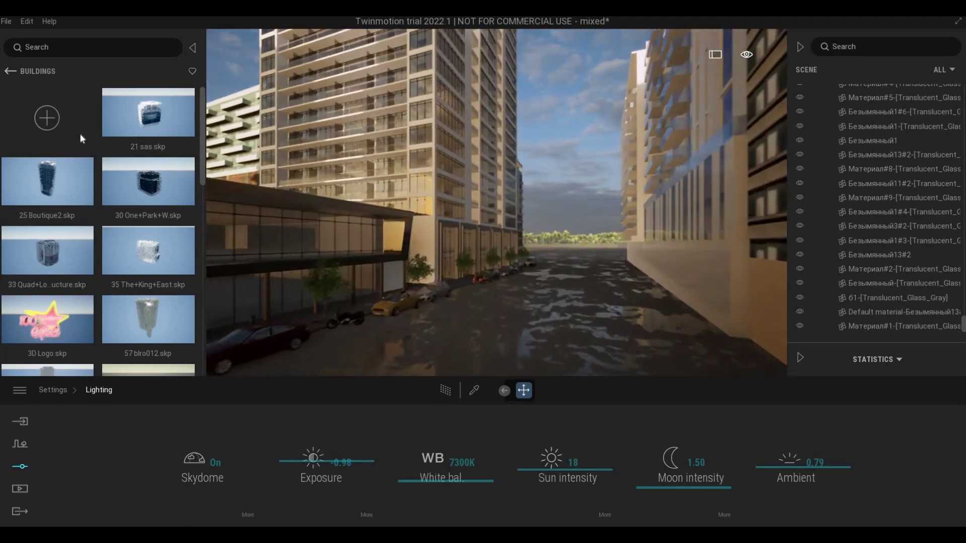
{"action": "left_click", "coordinate": [11, 70]}
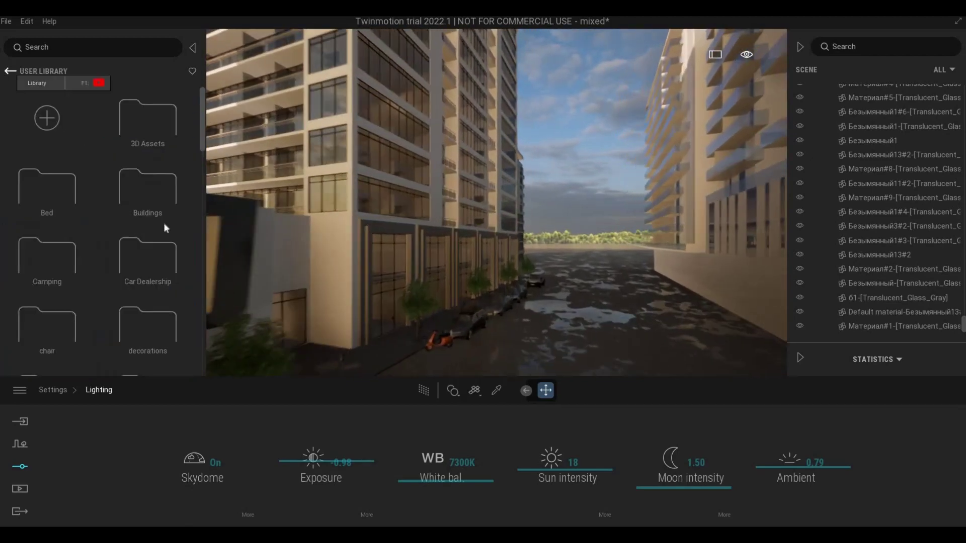
{"action": "key", "text": "w"}
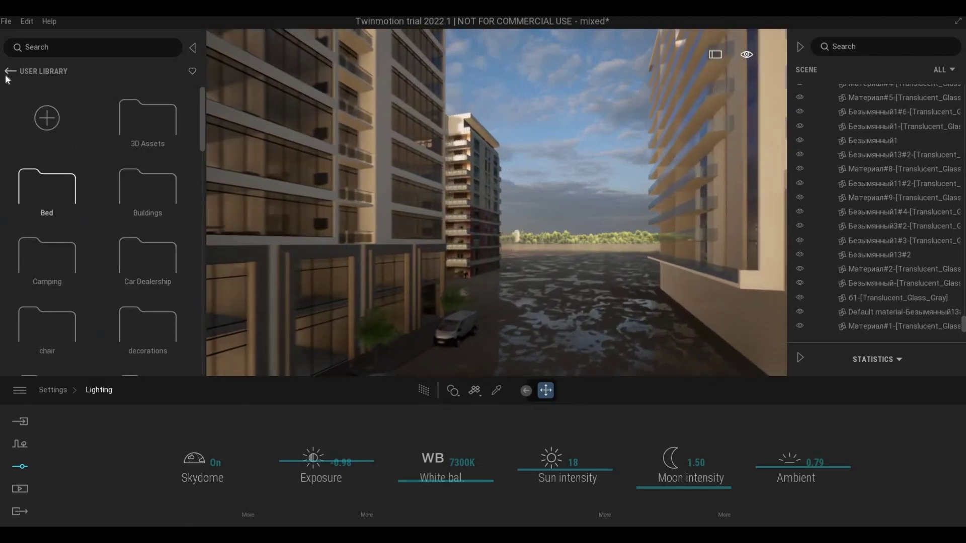
{"action": "left_click", "coordinate": [15, 75]}
{"action": "left_click", "coordinate": [142, 137]}
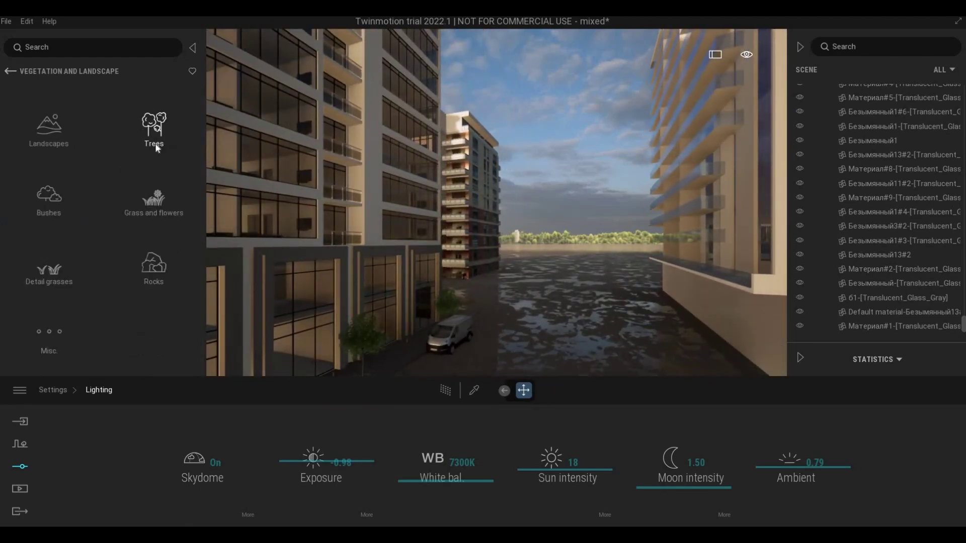
{"action": "left_click", "coordinate": [158, 146]}
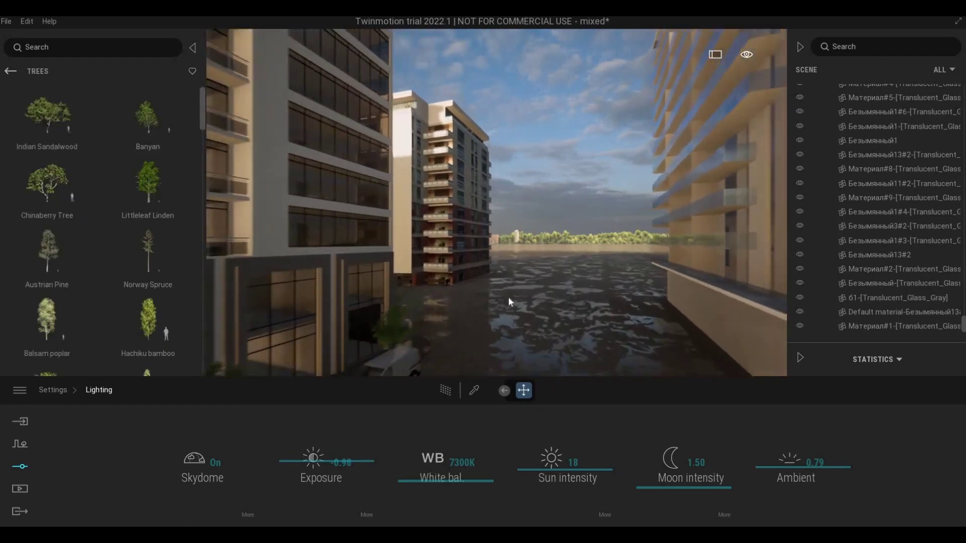
Plant Chinaberry trees on the ground in front of the brick apartment block down the street.
{"action": "key", "text": "w"}
{"action": "right_click_drag", "start_coordinate": [505, 298], "coordinate": [392, 327]}
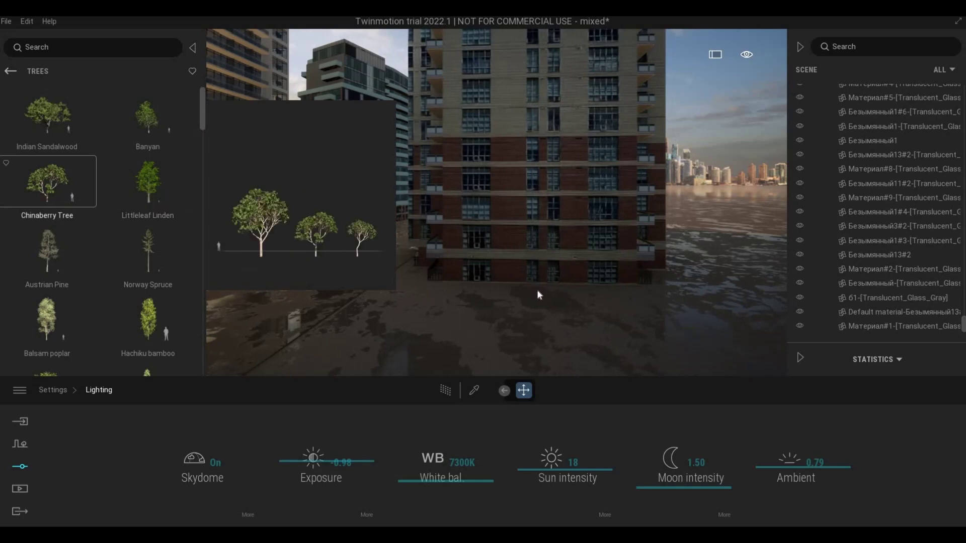
{"action": "left_click_drag", "start_coordinate": [469, 301], "coordinate": [445, 316]}
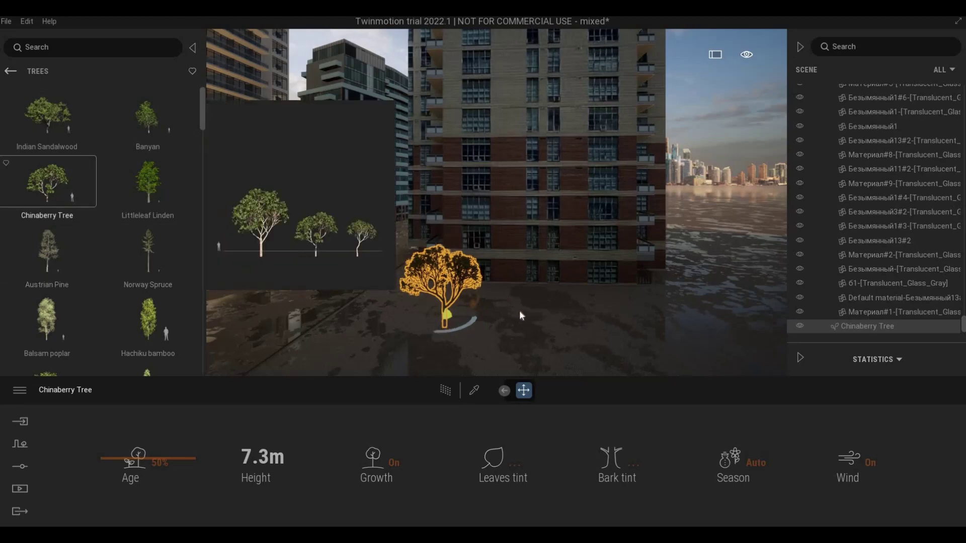
{"action": "left_click_drag", "start_coordinate": [56, 186], "coordinate": [472, 326]}
{"action": "key", "text": "d"}
{"action": "left_click", "coordinate": [472, 326]}
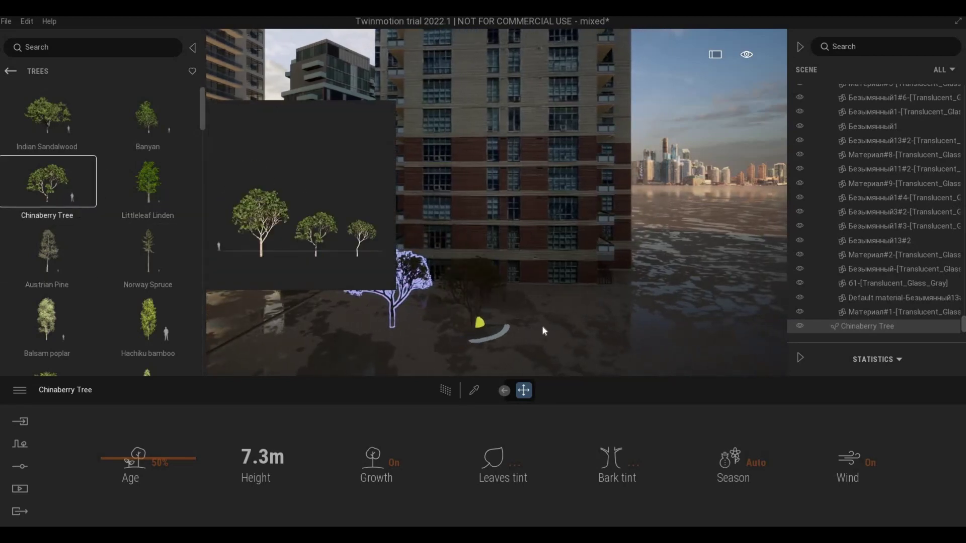
{"action": "key", "text": "d"}
{"action": "key", "text": "a"}
{"action": "key", "text": "a"}
Plant a row of Japanese cedars across the open ground beyond the brick apartment block, extending it back toward the building.
{"action": "right_click_drag", "start_coordinate": [434, 284], "coordinate": [444, 283]}
{"action": "right_click_drag", "start_coordinate": [626, 305], "coordinate": [666, 252]}
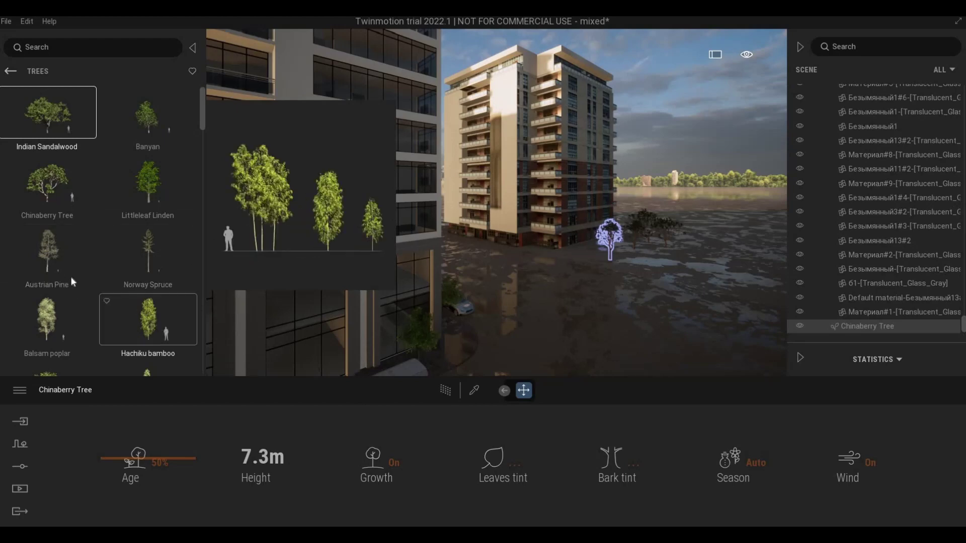
{"action": "scroll", "coordinate": [147, 301], "scroll_direction": "down", "scroll_amount": 2}
{"action": "mouse_move", "coordinate": [147, 300]}
{"action": "left_mouse_down"}
{"action": "mouse_move", "coordinate": [581, 260]}
{"action": "mouse_move", "coordinate": [660, 228]}
{"action": "mouse_move", "coordinate": [734, 240]}
{"action": "left_mouse_up"}
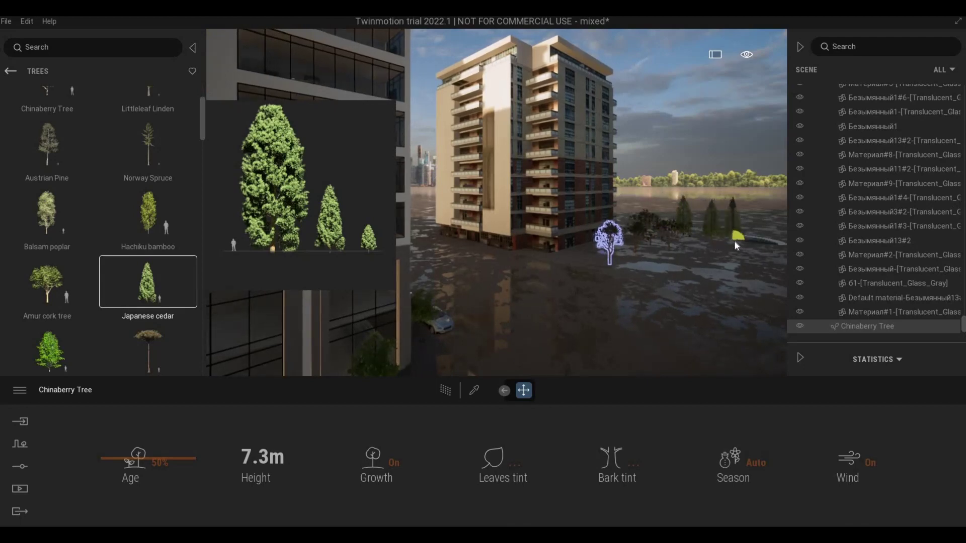
{"action": "left_click", "coordinate": [702, 235]}
{"action": "key", "text": "d"}
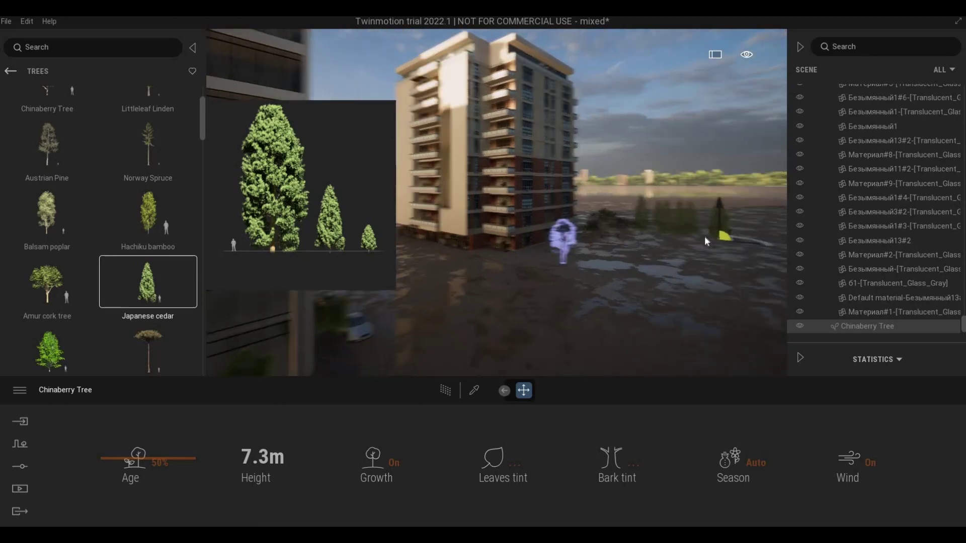
{"action": "left_click", "coordinate": [705, 235]}
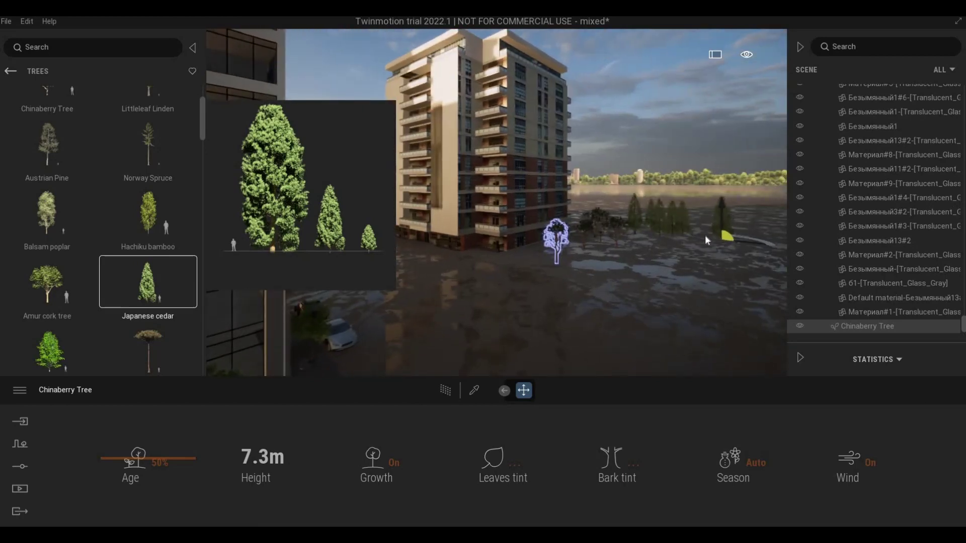
{"action": "left_click", "coordinate": [755, 243]}
{"action": "left_click", "coordinate": [759, 246]}
{"action": "key", "text": "d"}
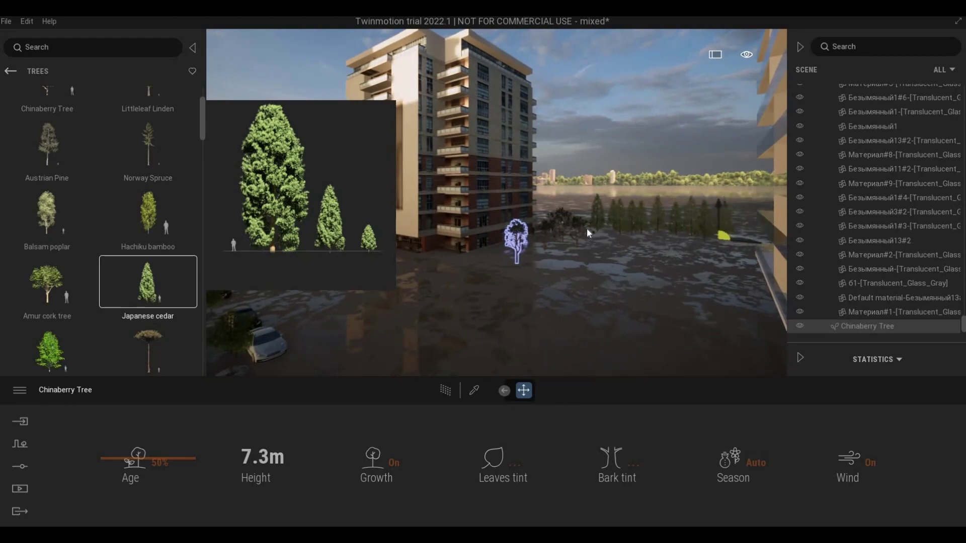
{"action": "left_click_drag", "start_coordinate": [587, 228], "coordinate": [571, 228]}
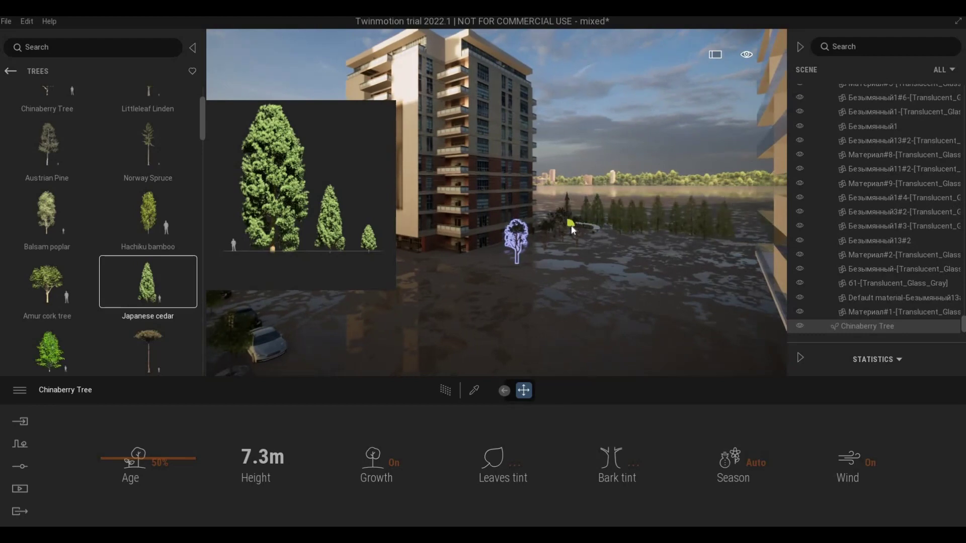
{"action": "left_click", "coordinate": [549, 223]}
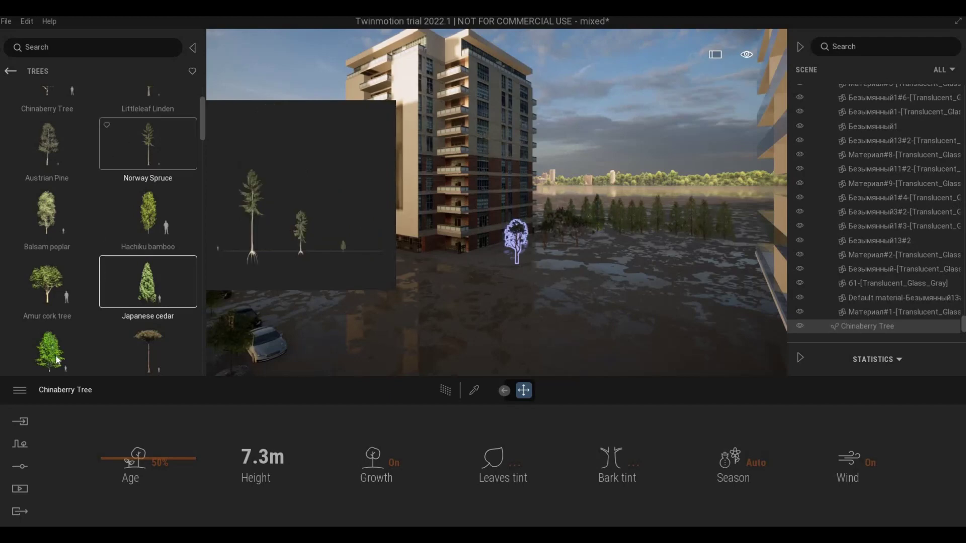
Plant a row of Katsura trees along the cedars and add Amur cork trees in front of them.
{"action": "scroll", "coordinate": [59, 352], "scroll_direction": "down", "scroll_amount": 1}
{"action": "mouse_move", "coordinate": [60, 348]}
{"action": "left_mouse_down"}
{"action": "mouse_move", "coordinate": [551, 286]}
{"action": "mouse_move", "coordinate": [603, 235]}
{"action": "mouse_move", "coordinate": [716, 243]}
{"action": "mouse_move", "coordinate": [668, 248]}
{"action": "mouse_move", "coordinate": [596, 235]}
{"action": "mouse_move", "coordinate": [692, 254]}
{"action": "mouse_move", "coordinate": [737, 252]}
{"action": "mouse_move", "coordinate": [564, 219]}
{"action": "mouse_move", "coordinate": [593, 213]}
{"action": "left_mouse_up"}
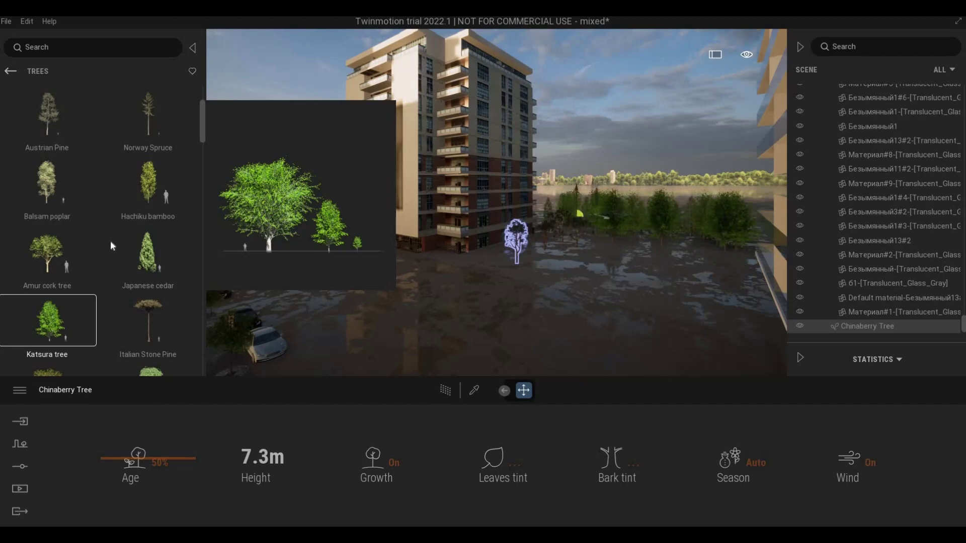
{"action": "left_click", "coordinate": [60, 259]}
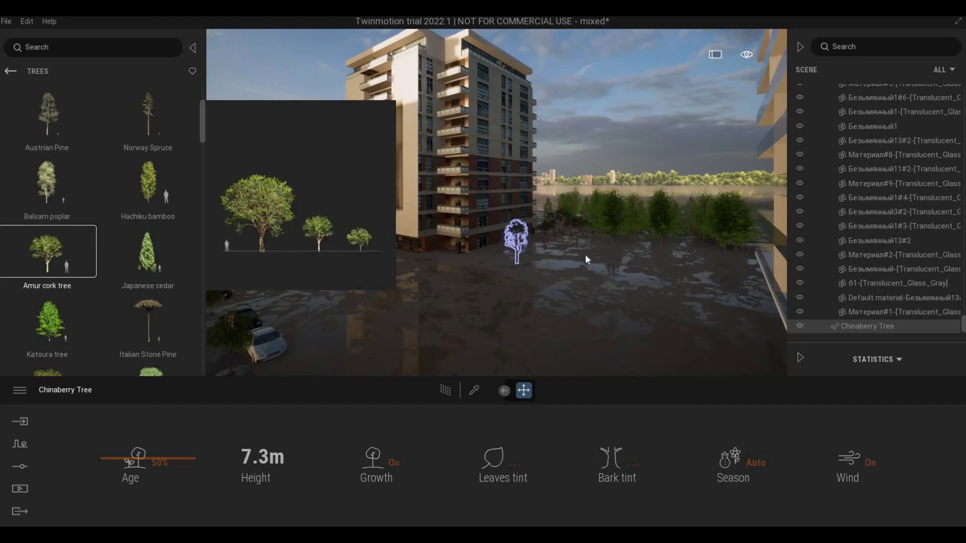
{"action": "mouse_move", "coordinate": [601, 249]}
{"action": "left_mouse_down"}
{"action": "mouse_move", "coordinate": [667, 251]}
{"action": "mouse_move", "coordinate": [725, 269]}
{"action": "mouse_move", "coordinate": [569, 261]}
{"action": "mouse_move", "coordinate": [552, 274]}
{"action": "mouse_move", "coordinate": [712, 274]}
{"action": "left_mouse_up"}
{"action": "key", "text": "a"}
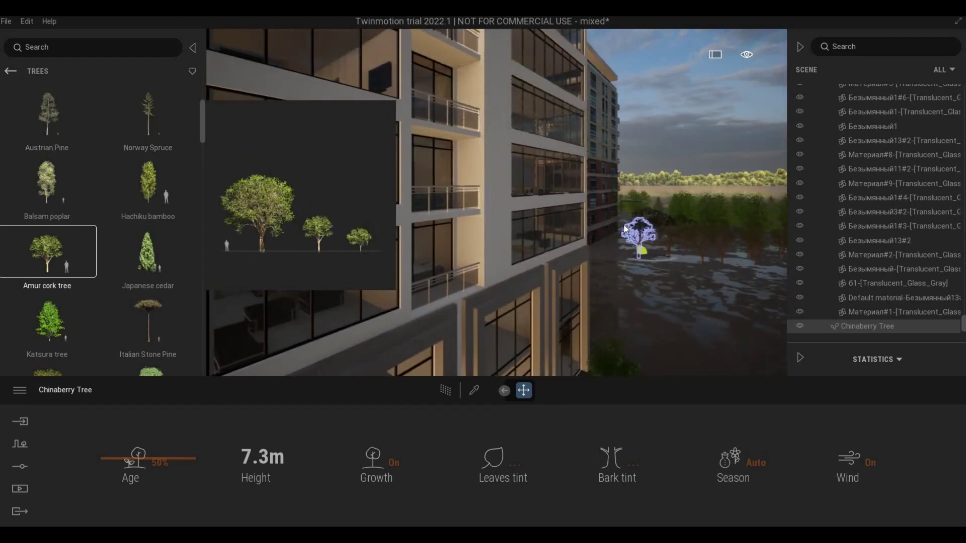
Stop placing trees and examine the planted street end from along the tower and from across the low-rise block.
{"action": "key", "text": "d"}
{"action": "key", "text": "s"}
{"action": "key", "text": "s"}
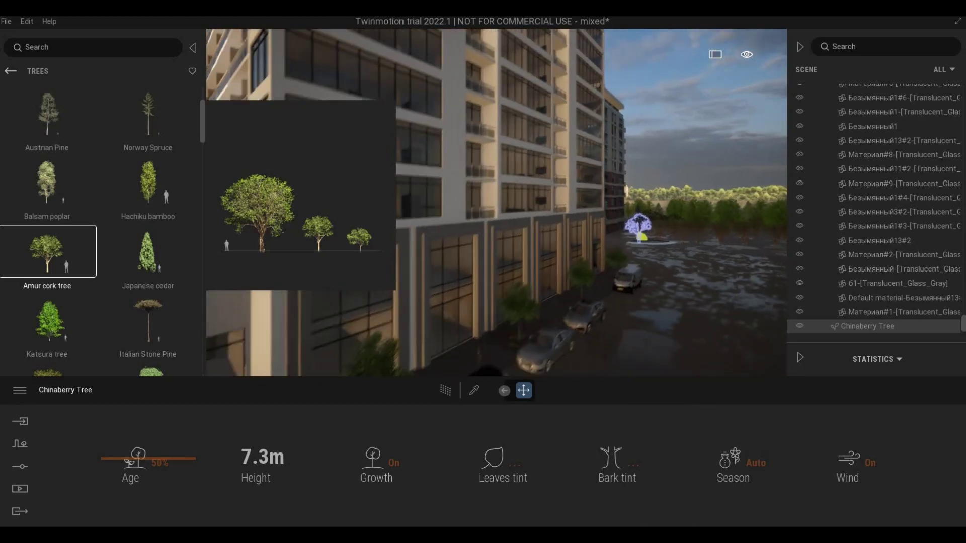
{"action": "right_click_drag", "start_coordinate": [676, 272], "coordinate": [638, 328]}
{"action": "left_click", "coordinate": [645, 333]}
{"action": "key", "text": "Escape"}
{"action": "key", "text": "s"}
{"action": "right_click_drag", "start_coordinate": [662, 318], "coordinate": [623, 305]}
{"action": "key", "text": "s"}
{"action": "key", "text": "s"}
{"action": "key", "text": "a"}
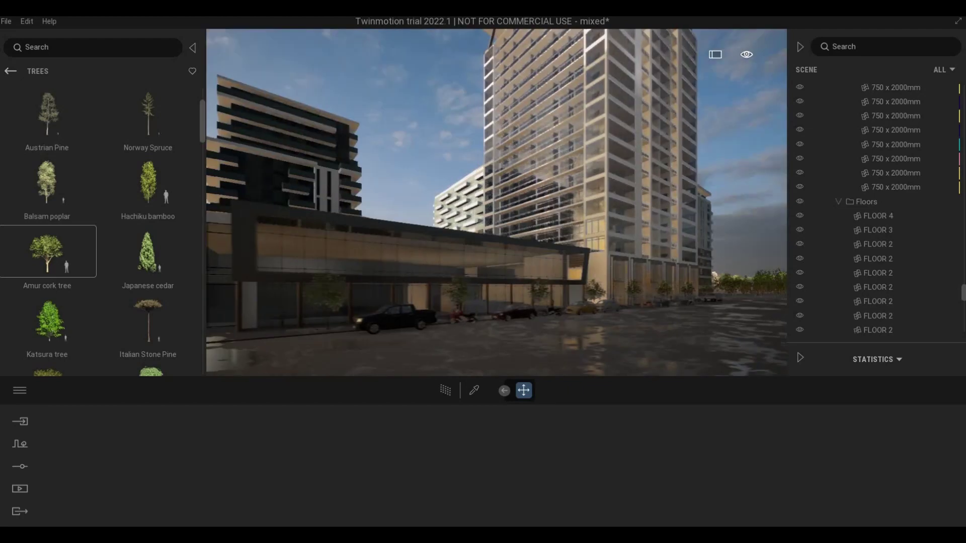
{"action": "key", "text": "Down"}
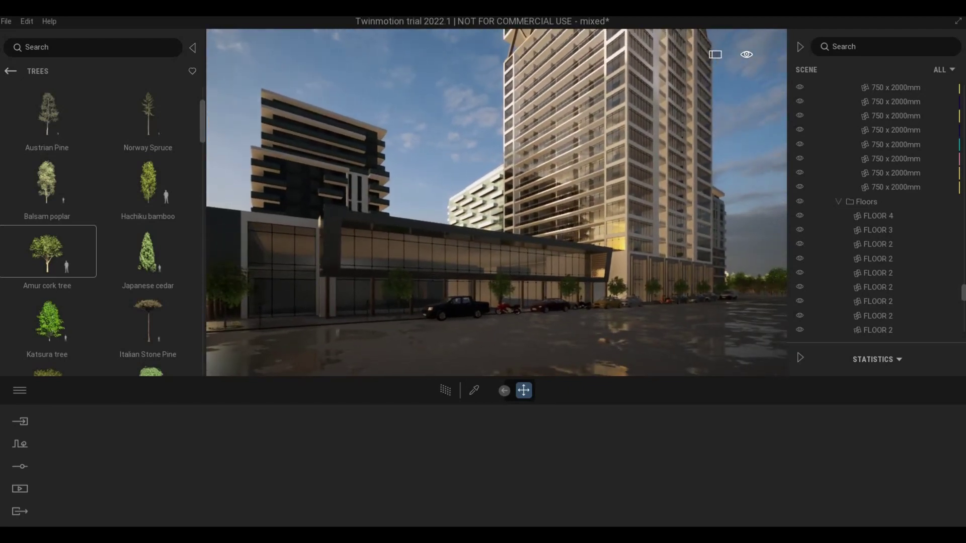
{"action": "key", "text": "a"}
{"action": "mouse_move", "coordinate": [653, 305]}
{"action": "right_mouse_down"}
{"action": "mouse_move", "coordinate": [533, 304]}
{"action": "mouse_move", "coordinate": [662, 305]}
{"action": "right_mouse_up"}
{"action": "key", "text": "a"}
Plant several Amur cork trees along the ground-floor front of the apartment block with the glass balconies.
{"action": "key", "text": "w"}
{"action": "key", "text": "w"}
{"action": "right_click_drag", "start_coordinate": [577, 273], "coordinate": [536, 292]}
{"action": "key", "text": "w"}
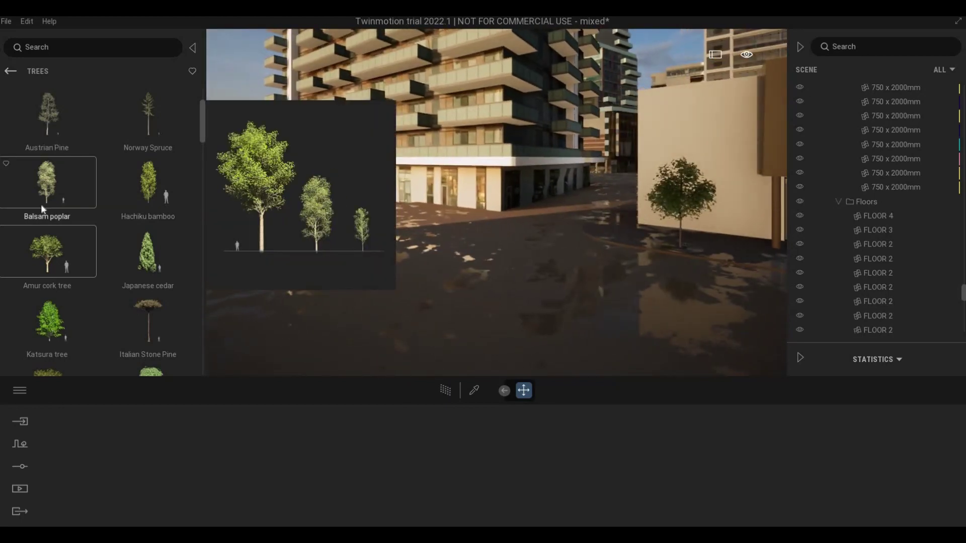
{"action": "left_click_drag", "start_coordinate": [42, 244], "coordinate": [566, 247]}
{"action": "key", "text": "w"}
{"action": "key", "text": "a"}
{"action": "left_click", "coordinate": [568, 245]}
{"action": "left_click", "coordinate": [430, 225]}
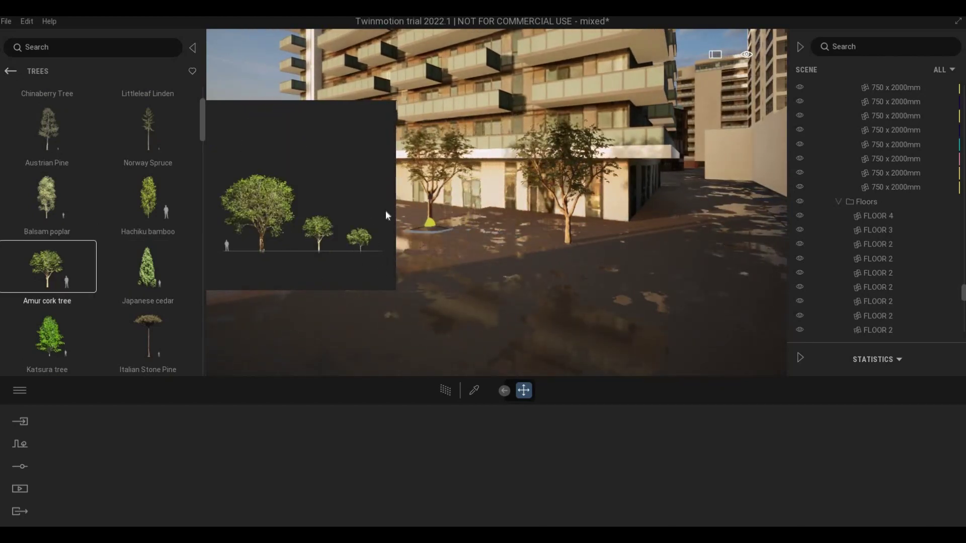
{"action": "key", "text": "a"}
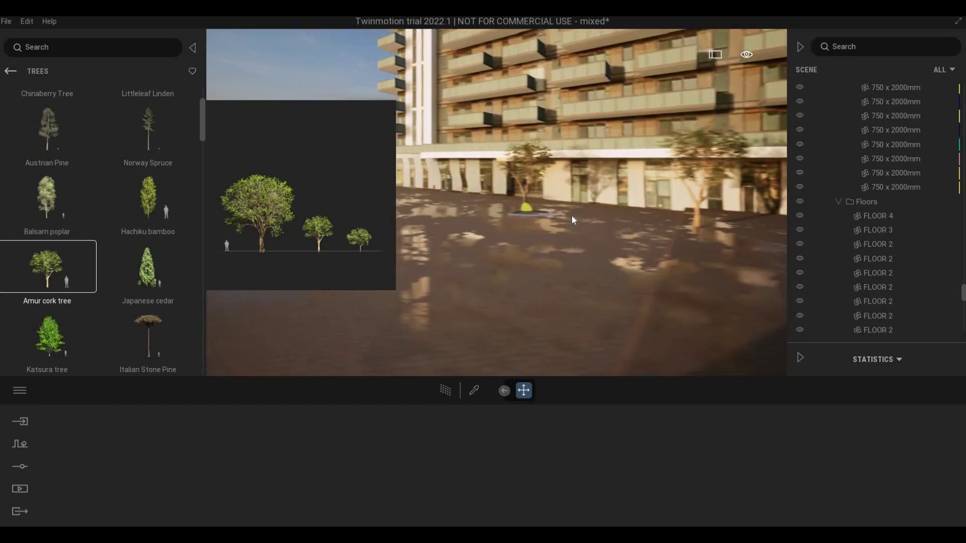
{"action": "left_click", "coordinate": [478, 200]}
{"action": "left_click", "coordinate": [402, 195]}
{"action": "left_click", "coordinate": [459, 224]}
{"action": "key", "text": "Escape"}
Plant a long row of Katsura trees across the open ground beside the balconied block, facing the distant skyline.
{"action": "right_click_drag", "start_coordinate": [459, 224], "coordinate": [344, 207]}
{"action": "key", "text": "w"}
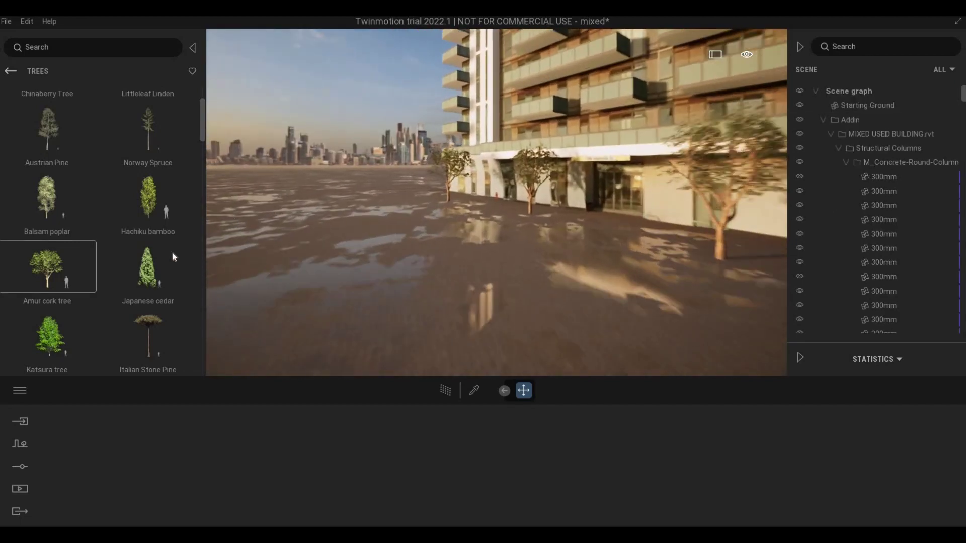
{"action": "left_click_drag", "start_coordinate": [72, 325], "coordinate": [463, 221]}
{"action": "left_click", "coordinate": [463, 221]}
{"action": "left_click", "coordinate": [412, 218]}
{"action": "key", "text": "a"}
{"action": "left_click", "coordinate": [458, 214]}
{"action": "left_click", "coordinate": [433, 224]}
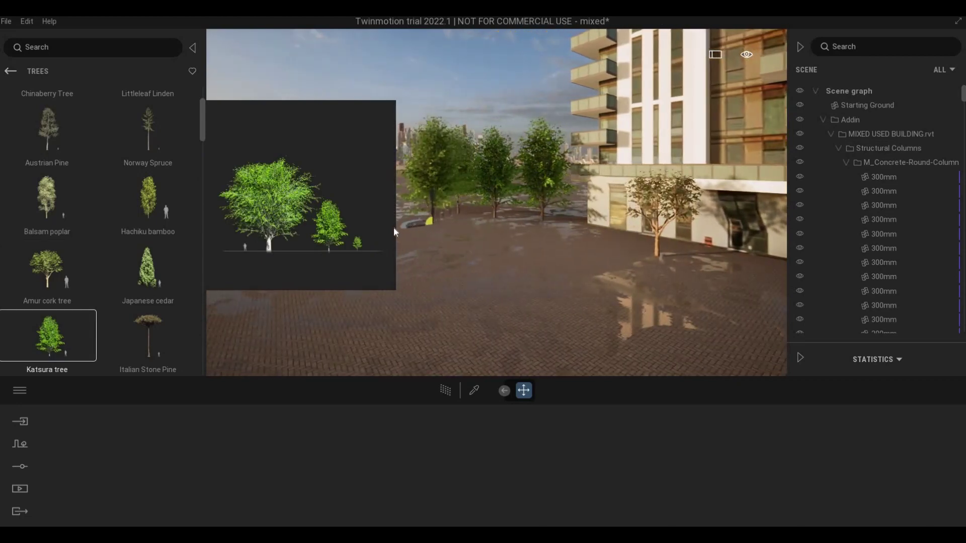
{"action": "key", "text": "d"}
{"action": "right_click_drag", "start_coordinate": [503, 252], "coordinate": [515, 222]}
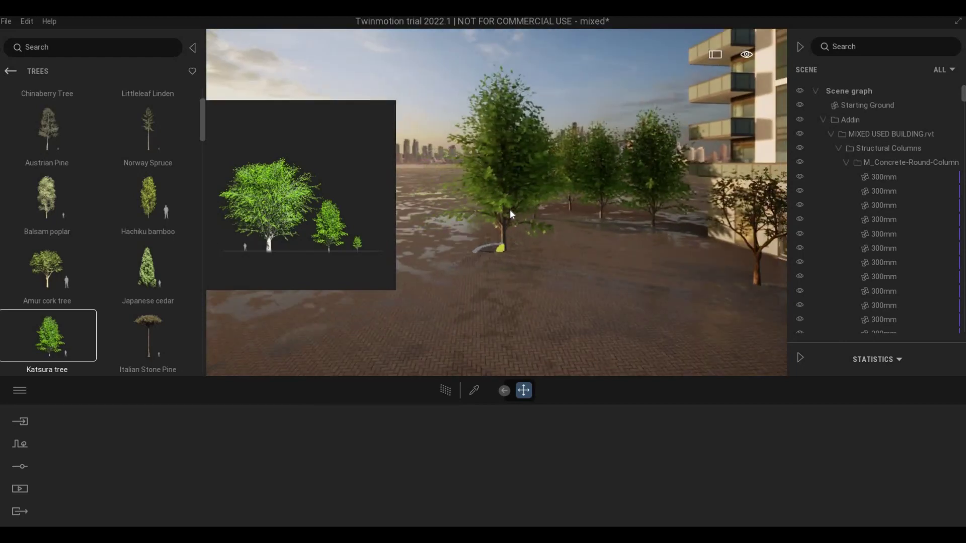
{"action": "left_click_drag", "start_coordinate": [474, 216], "coordinate": [392, 204]}
{"action": "right_click_drag", "start_coordinate": [467, 202], "coordinate": [443, 201]}
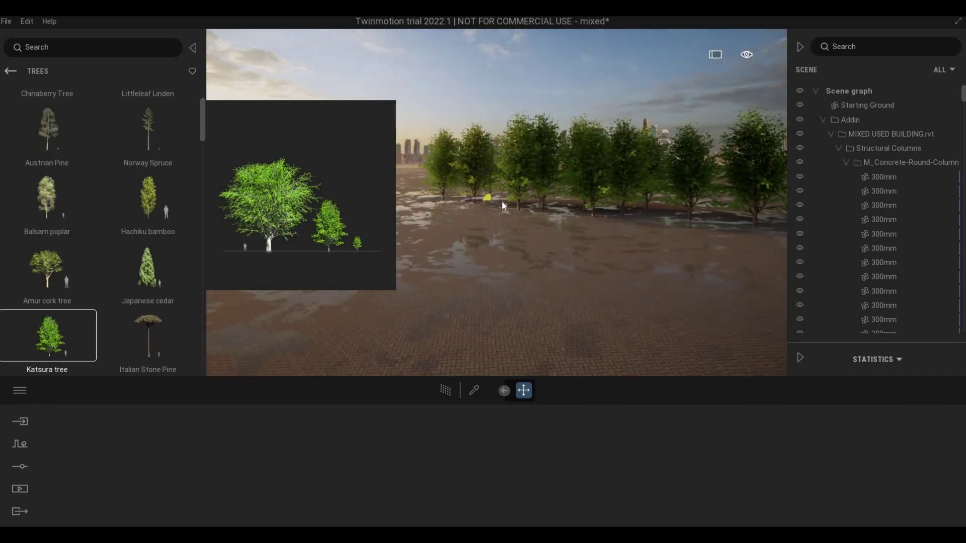
Examine the new tree rows from farther back and from the street corner facing the low-rise block and towers.
{"action": "scroll", "coordinate": [702, 222], "scroll_direction": "down", "scroll_amount": 3}
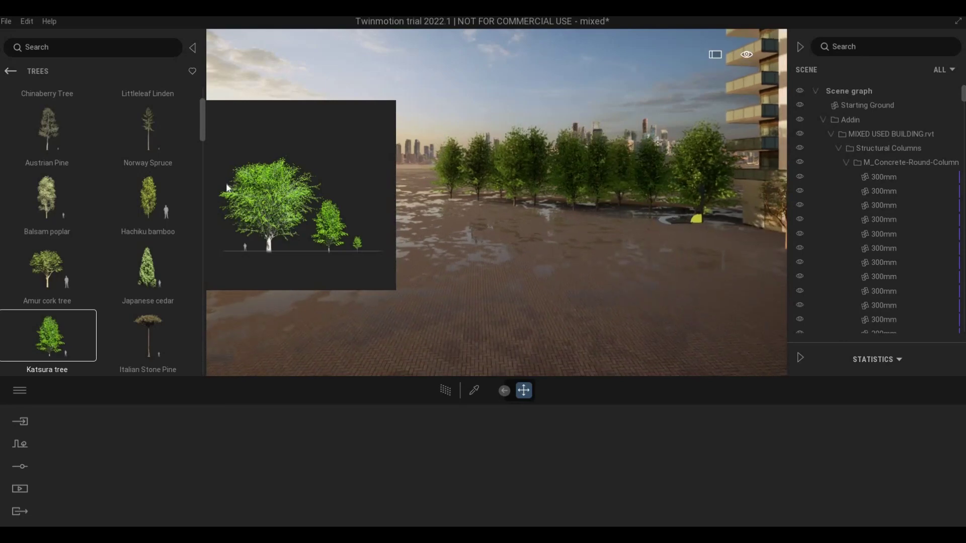
{"action": "scroll", "coordinate": [621, 206], "scroll_direction": "down", "scroll_amount": 5}
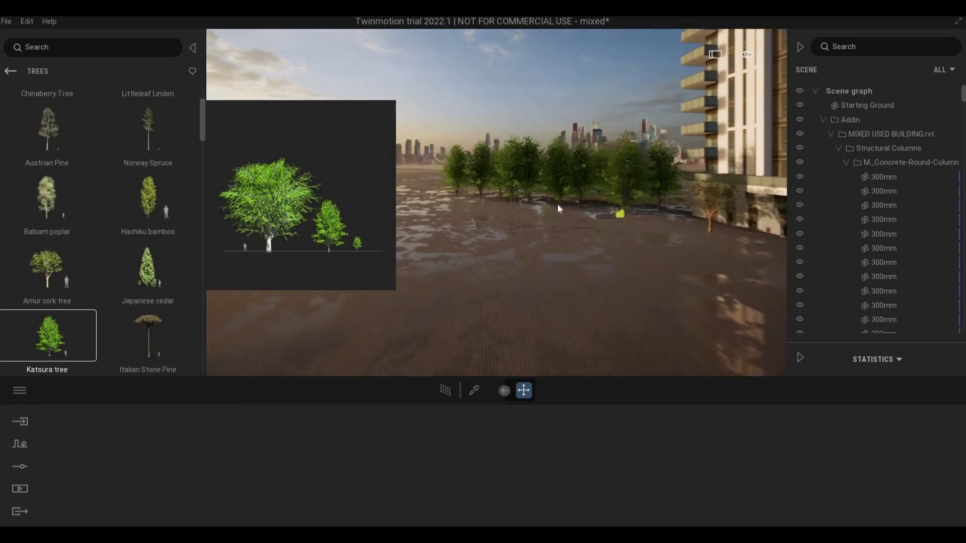
{"action": "middle_click_drag", "start_coordinate": [620, 214], "coordinate": [649, 212]}
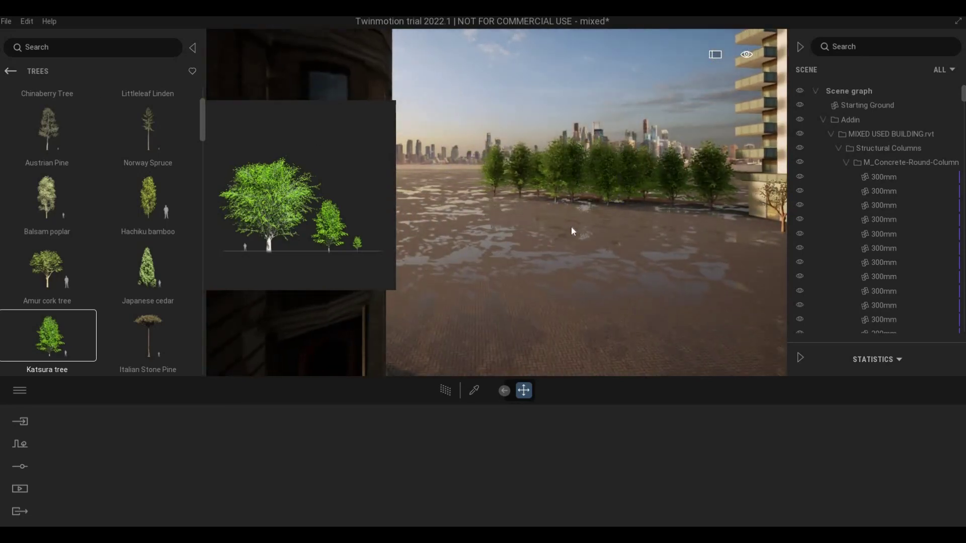
{"action": "scroll", "coordinate": [570, 232], "scroll_direction": "down", "scroll_amount": 2}
{"action": "scroll", "coordinate": [572, 232], "scroll_direction": "down", "scroll_amount": 3}
{"action": "scroll", "coordinate": [565, 220], "scroll_direction": "up", "scroll_amount": 4}
{"action": "right_click_drag", "start_coordinate": [565, 219], "coordinate": [724, 224]}
{"action": "scroll", "coordinate": [637, 226], "scroll_direction": "up", "scroll_amount": 3}
{"action": "key", "text": "w"}
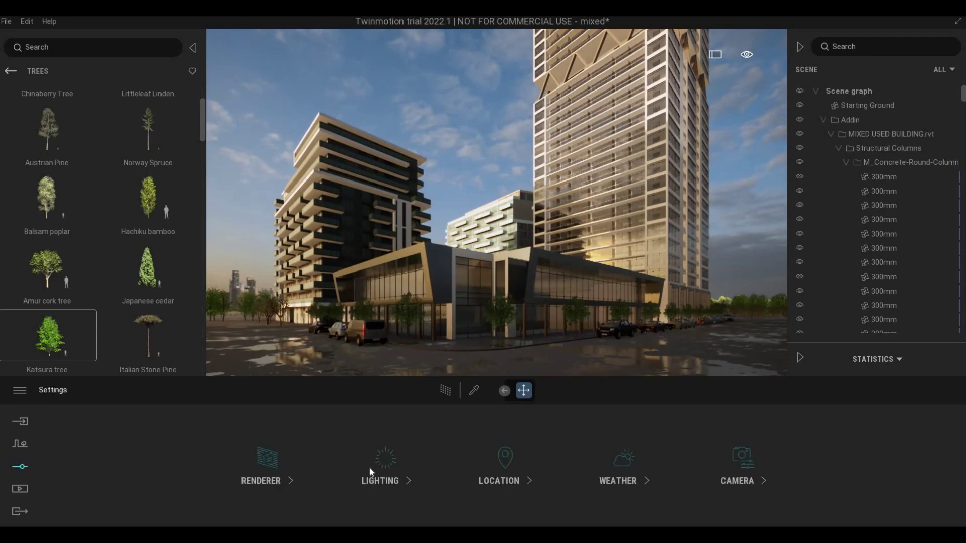
Brighten the scene by setting the lighting exposure to -0.44.
{"action": "left_click", "coordinate": [370, 468]}
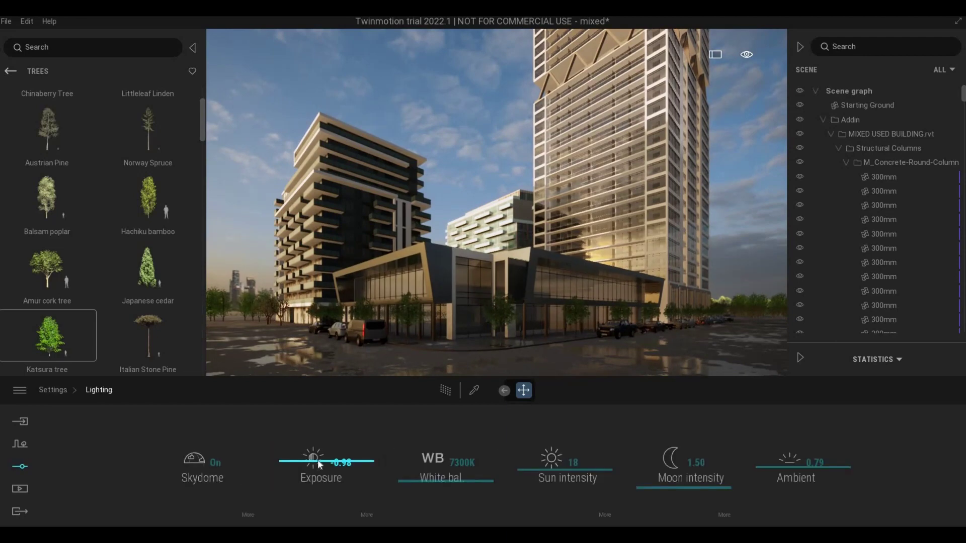
{"action": "left_click_drag", "start_coordinate": [318, 461], "coordinate": [318, 459]}
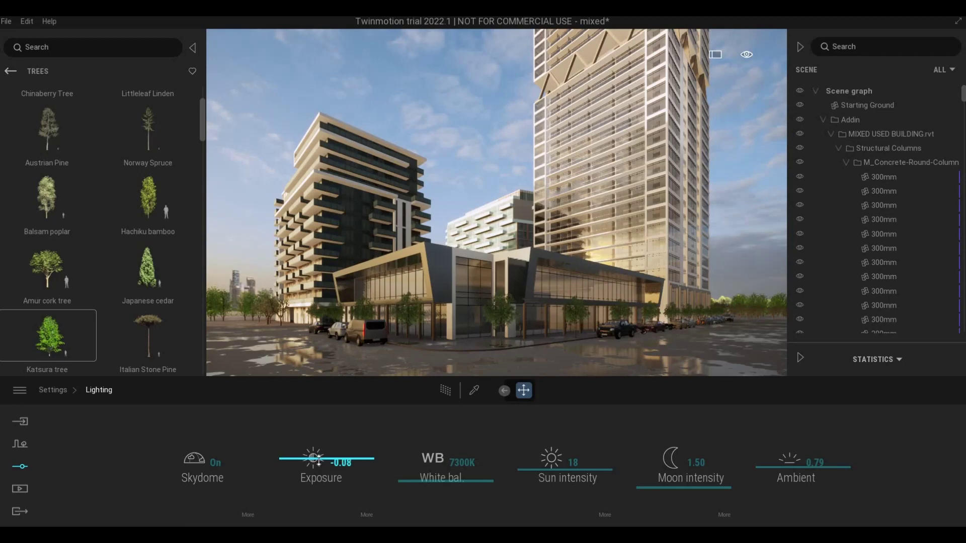
{"action": "left_click_drag", "start_coordinate": [318, 459], "coordinate": [316, 459]}
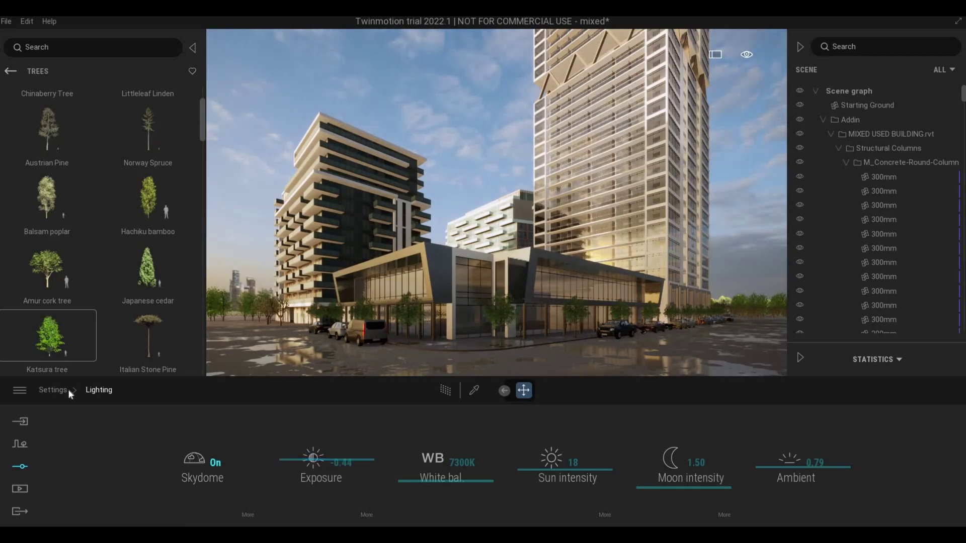
Review the type, contrast and saturation settings of the camera's color gradient effect.
{"action": "right_click", "coordinate": [563, 489]}
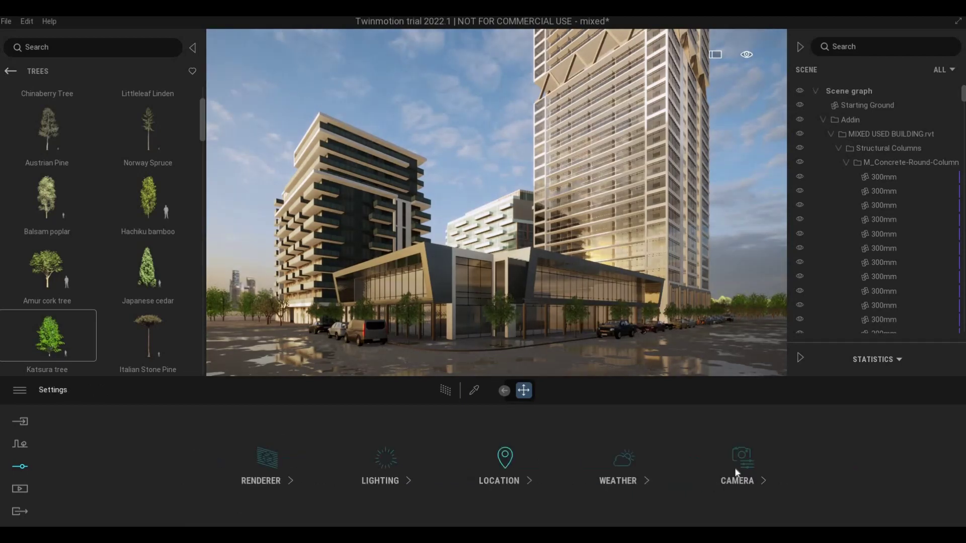
{"action": "left_click", "coordinate": [742, 468]}
{"action": "left_click", "coordinate": [787, 463]}
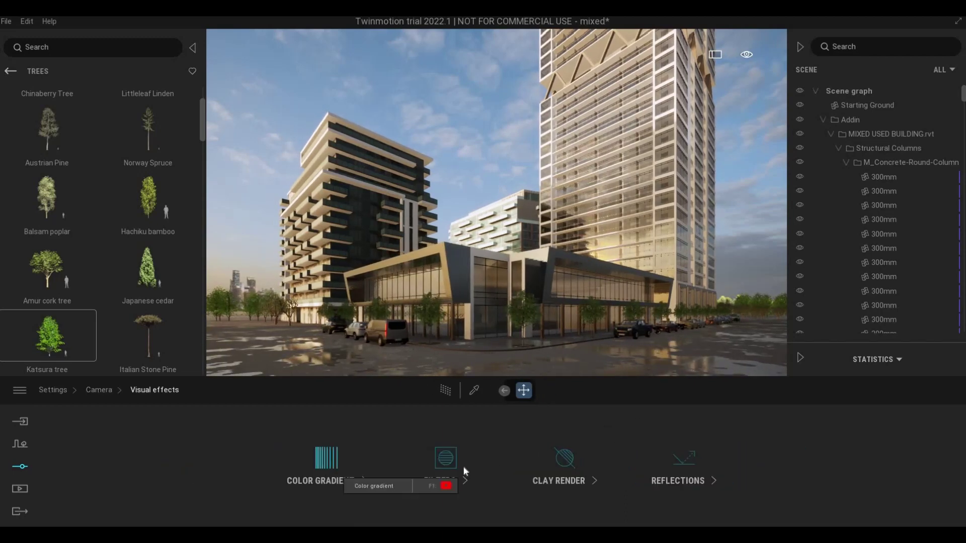
{"action": "left_click", "coordinate": [332, 477]}
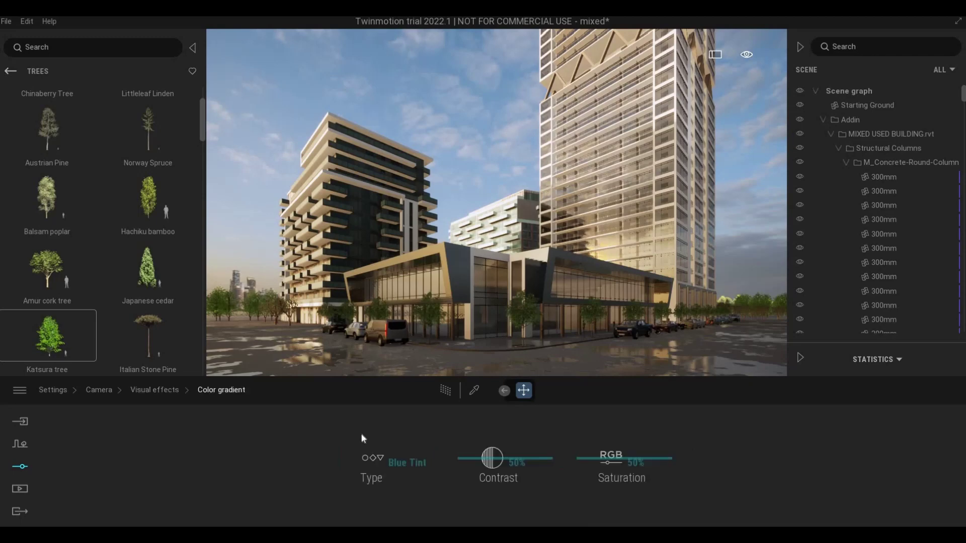
{"action": "left_click", "coordinate": [98, 391]}
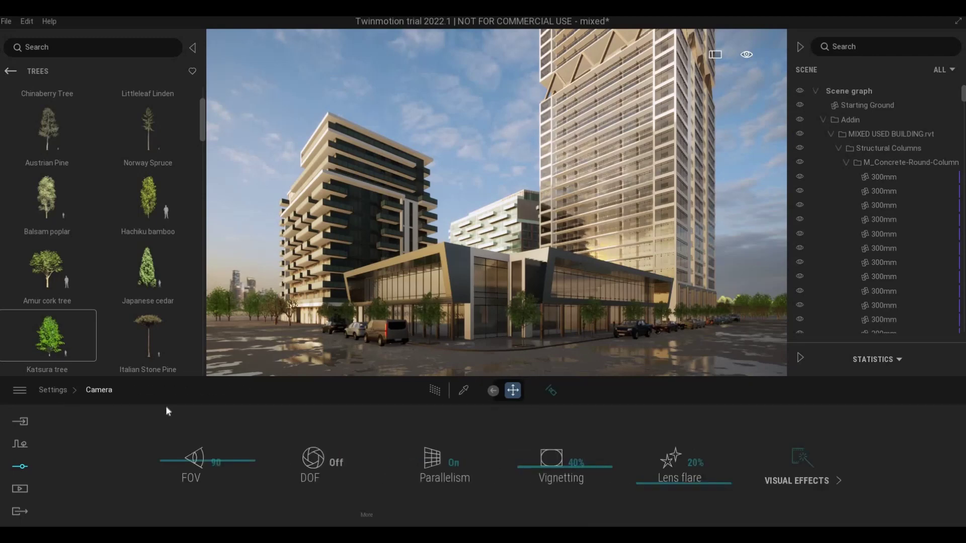
Set the lighting white balance to 7561K and reframe the street-corner view of the buildings.
{"action": "right_click", "coordinate": [361, 477]}
{"action": "left_click", "coordinate": [380, 478]}
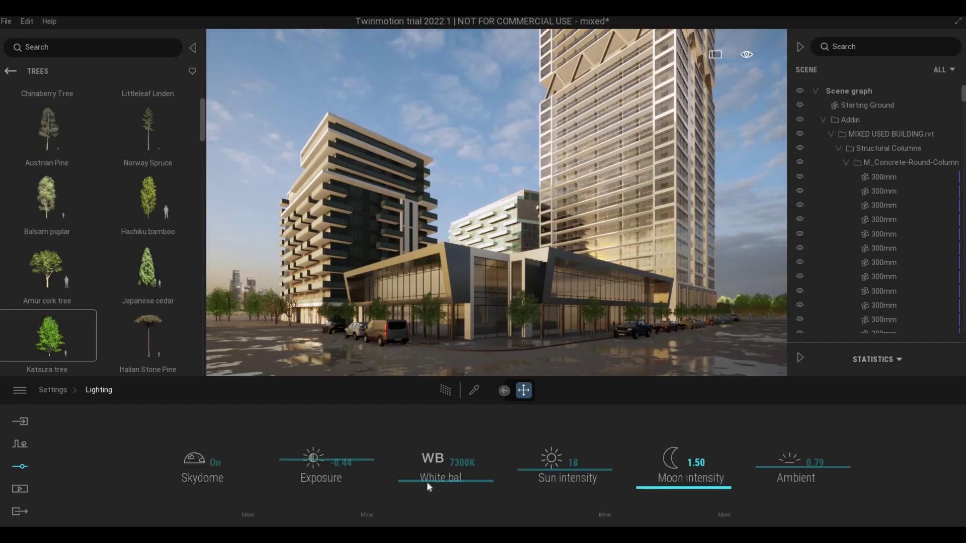
{"action": "left_click_drag", "start_coordinate": [427, 488], "coordinate": [427, 489]}
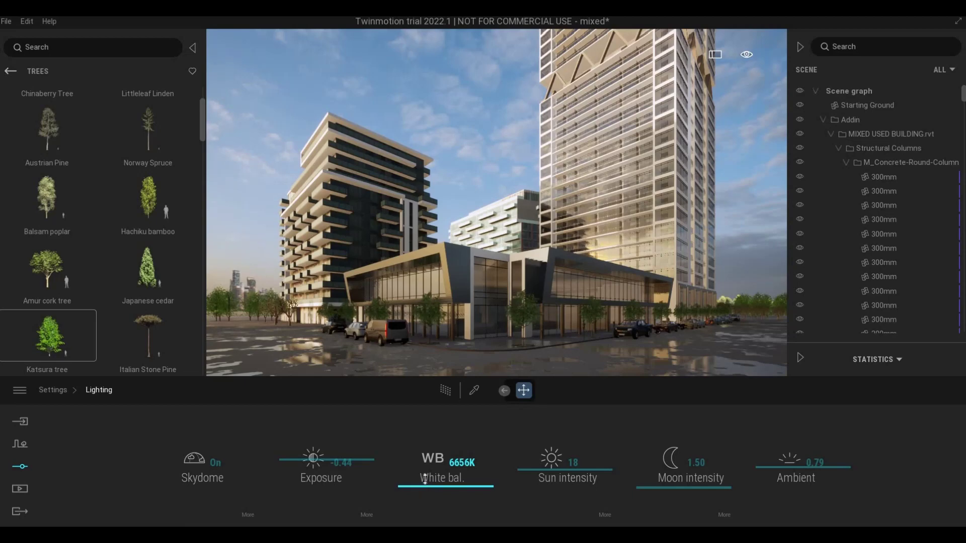
{"action": "left_click_drag", "start_coordinate": [425, 481], "coordinate": [424, 481]}
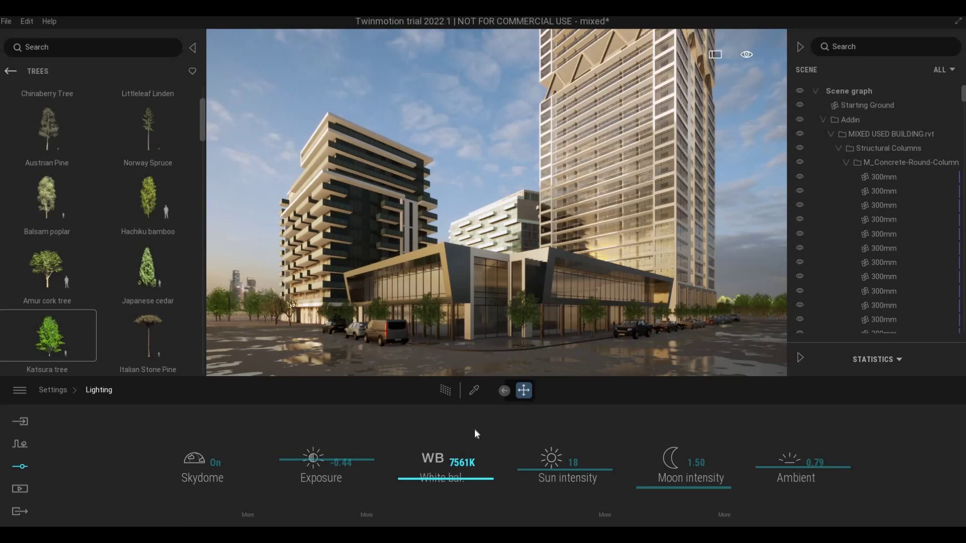
{"action": "key", "text": "d"}
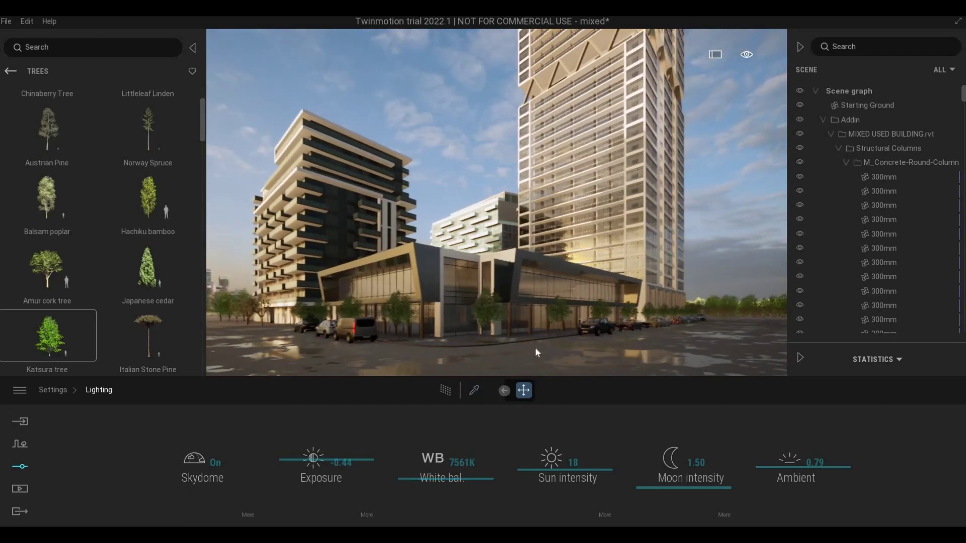
{"action": "right_click_drag", "start_coordinate": [536, 348], "coordinate": [533, 341]}
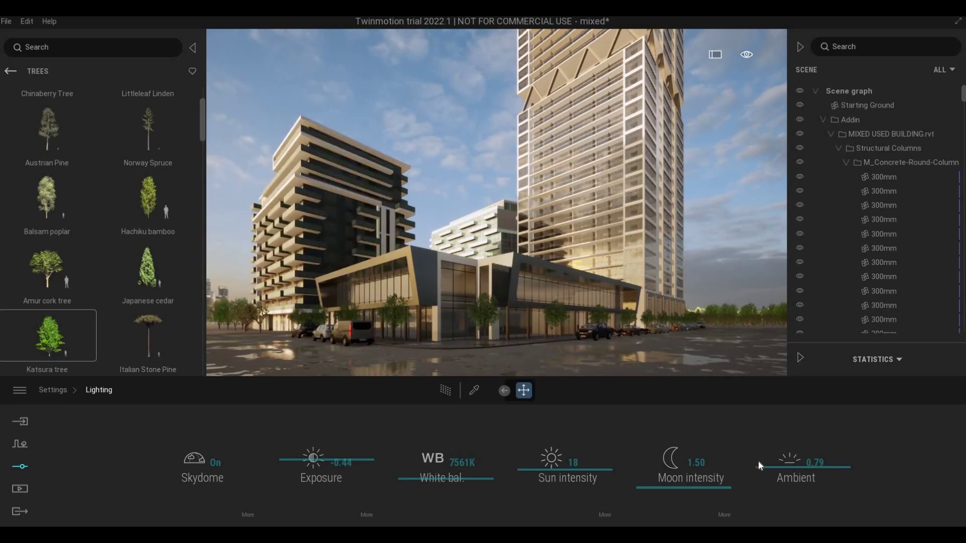
Set the camera's color gradient to 55% contrast and 45% saturation, keeping the low-rise block and towers in frame.
{"action": "left_click", "coordinate": [54, 390]}
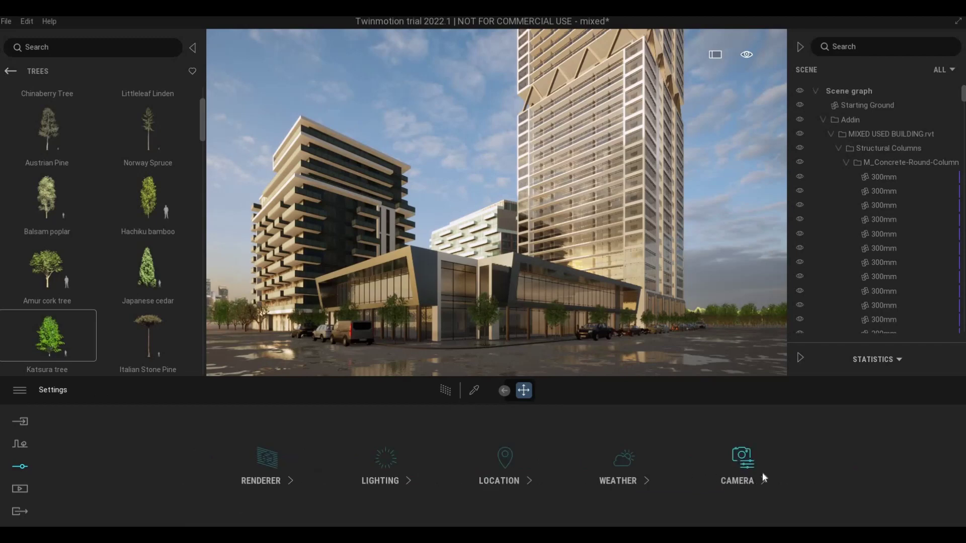
{"action": "left_click", "coordinate": [724, 480]}
{"action": "left_click", "coordinate": [777, 473]}
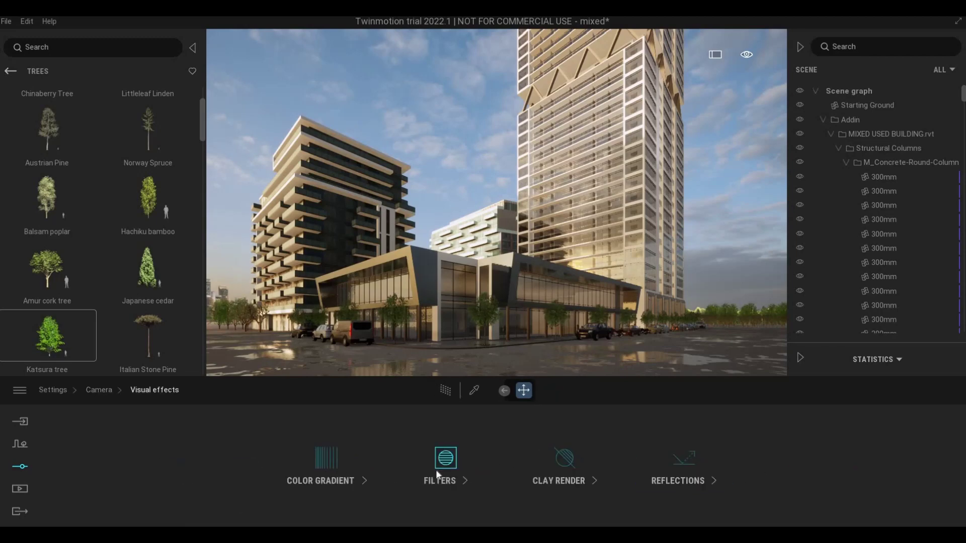
{"action": "left_click", "coordinate": [325, 465]}
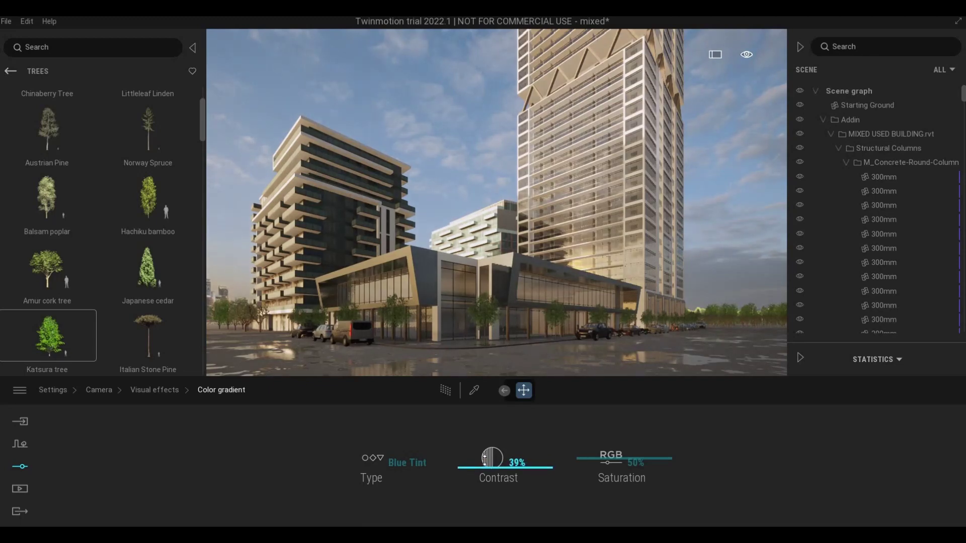
{"action": "left_click_drag", "start_coordinate": [485, 458], "coordinate": [486, 454]}
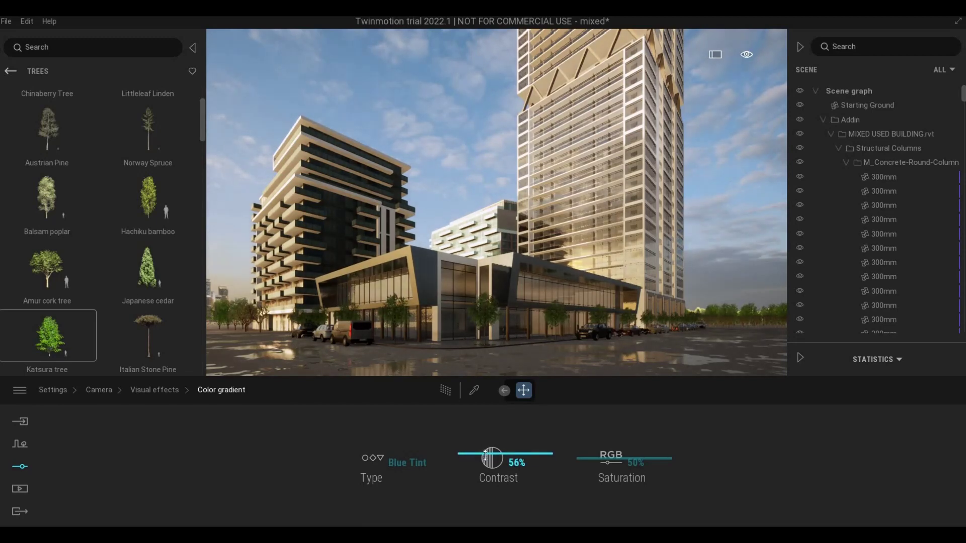
{"action": "left_click_drag", "start_coordinate": [590, 454], "coordinate": [588, 462]}
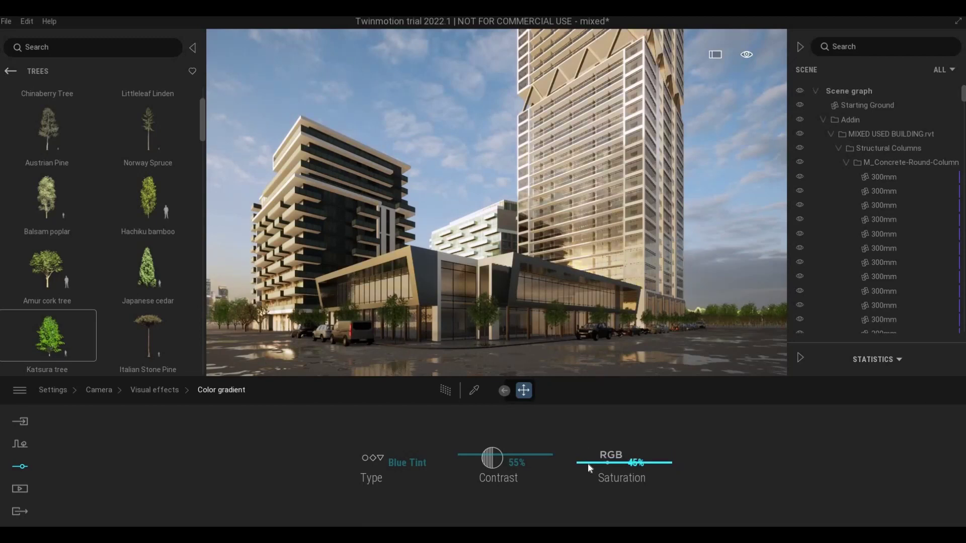
{"action": "right_click", "coordinate": [593, 324]}
{"action": "key", "text": "s"}
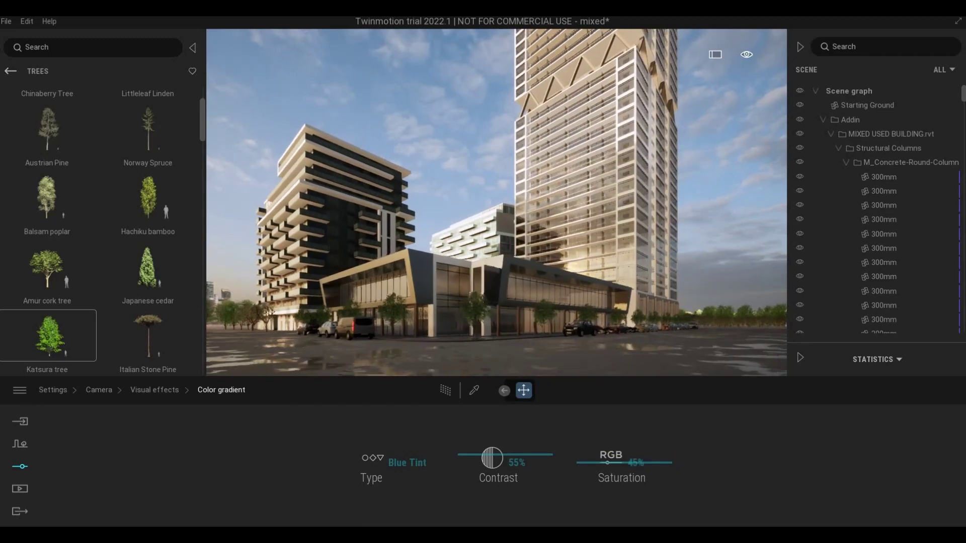
{"action": "key", "text": "d"}
{"action": "right_click_drag", "start_coordinate": [593, 324], "coordinate": [579, 319]}
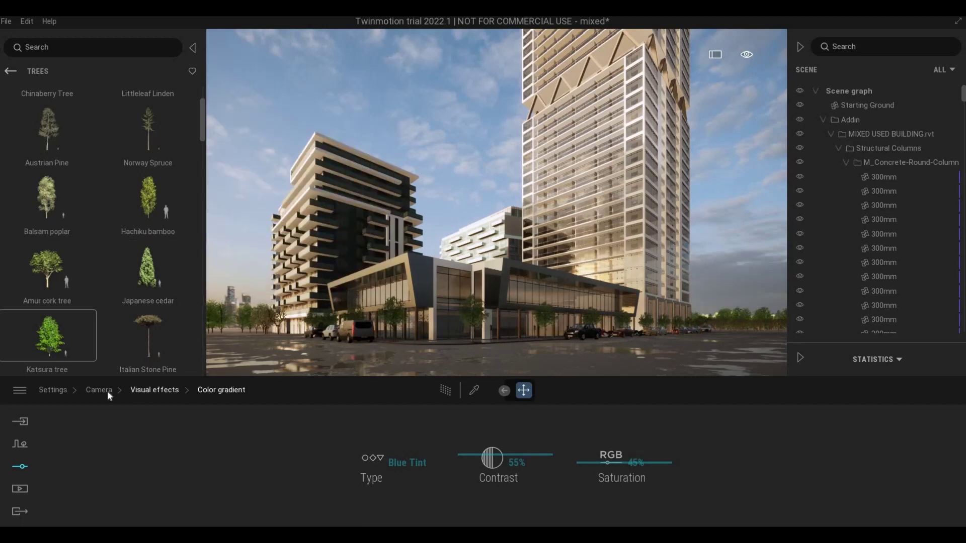
Apply the Line Light filter to the camera's visual effects.
{"action": "left_click", "coordinate": [141, 391]}
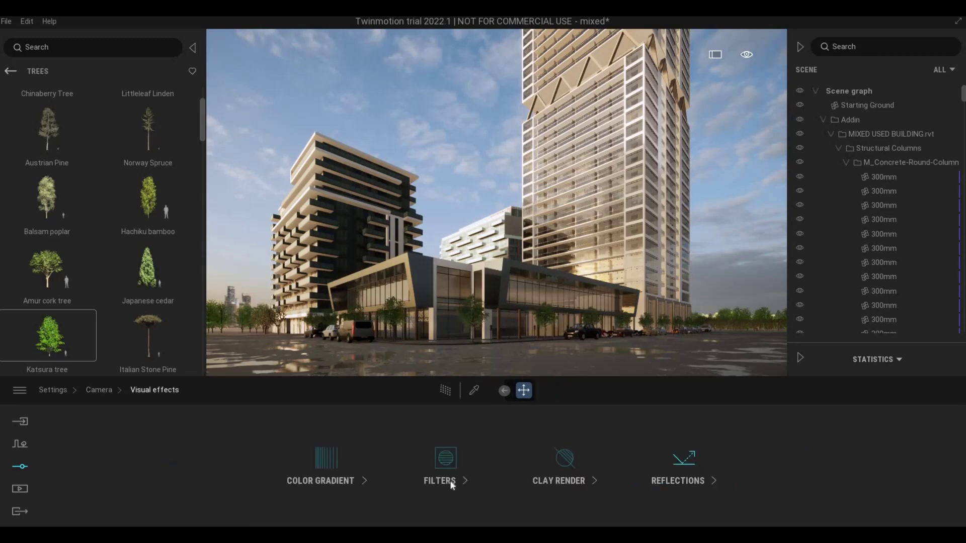
{"action": "left_click", "coordinate": [513, 461]}
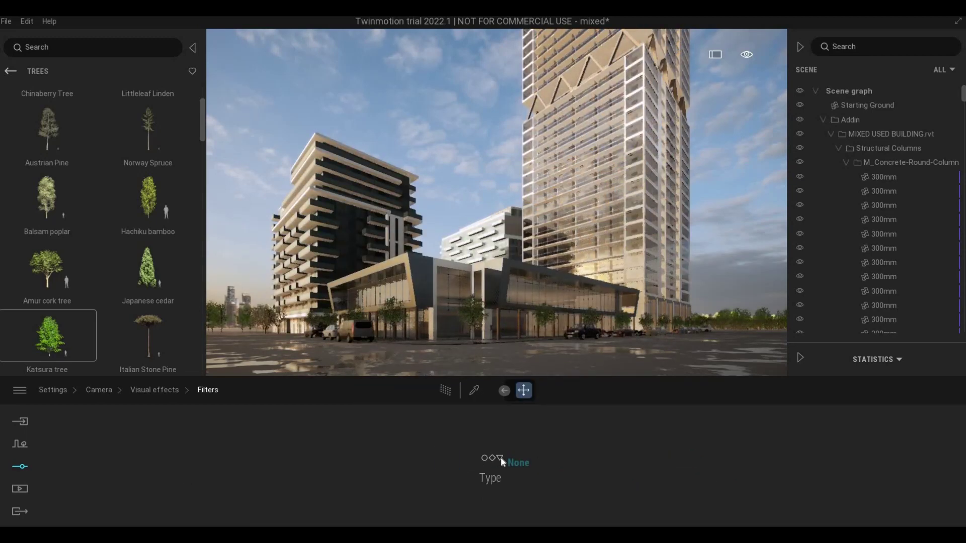
{"action": "left_click", "coordinate": [500, 458]}
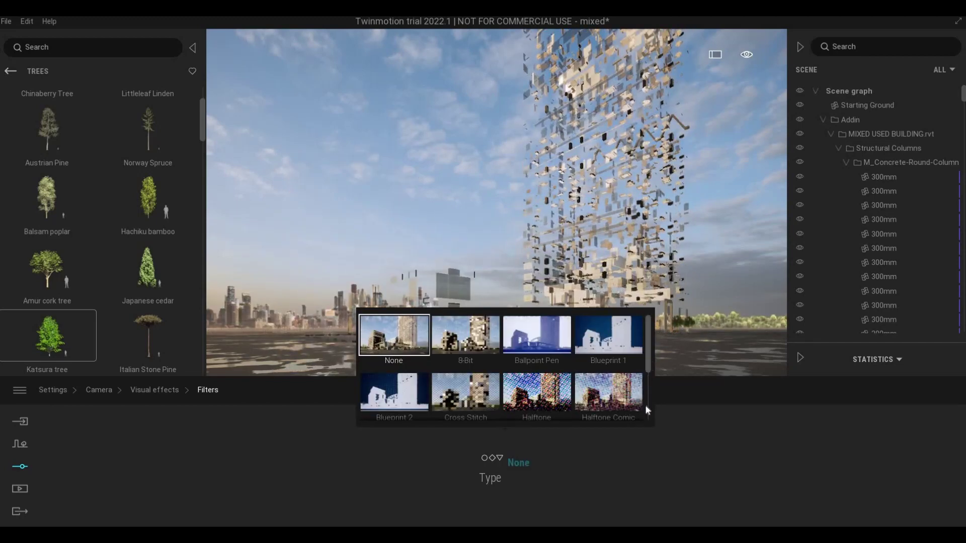
{"action": "scroll", "coordinate": [645, 411], "scroll_direction": "down", "scroll_amount": 4}
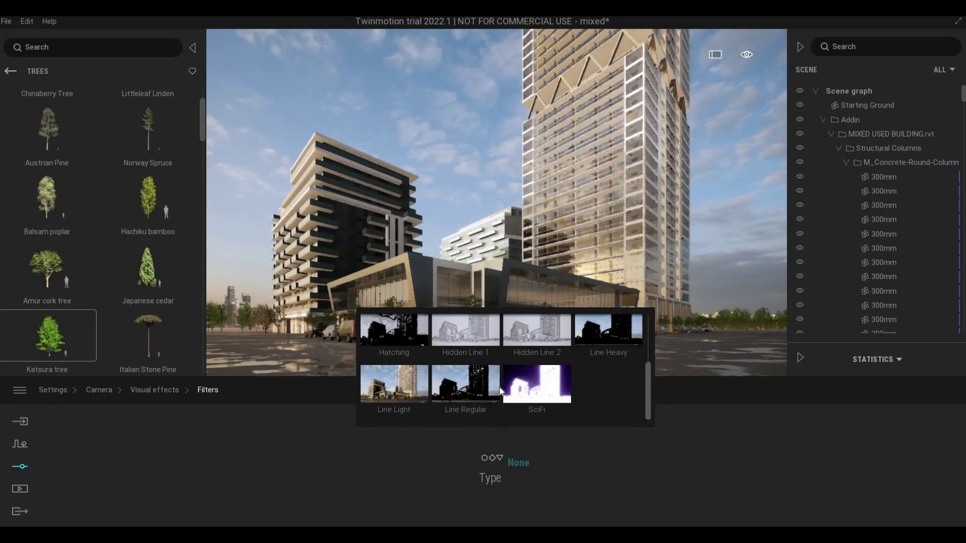
{"action": "left_click", "coordinate": [402, 396]}
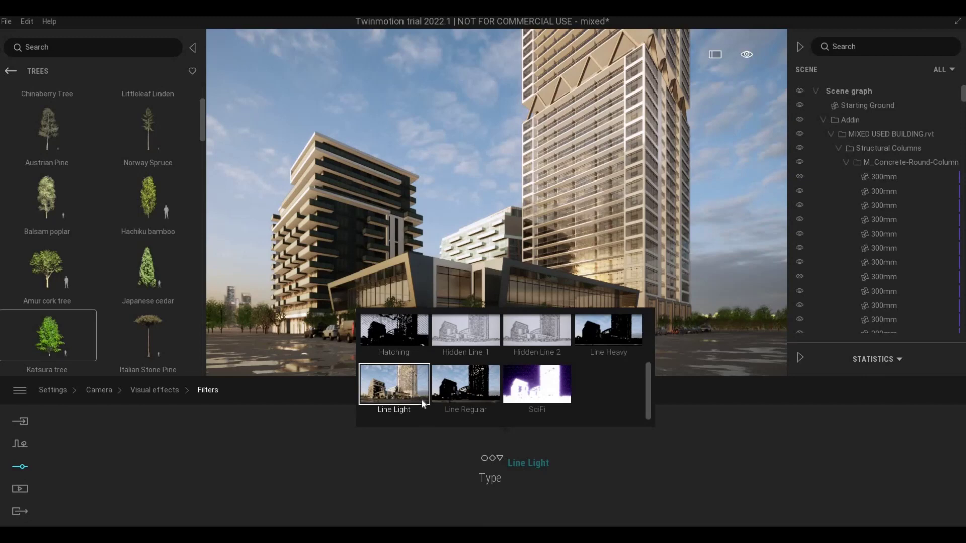
{"action": "left_click", "coordinate": [306, 424]}
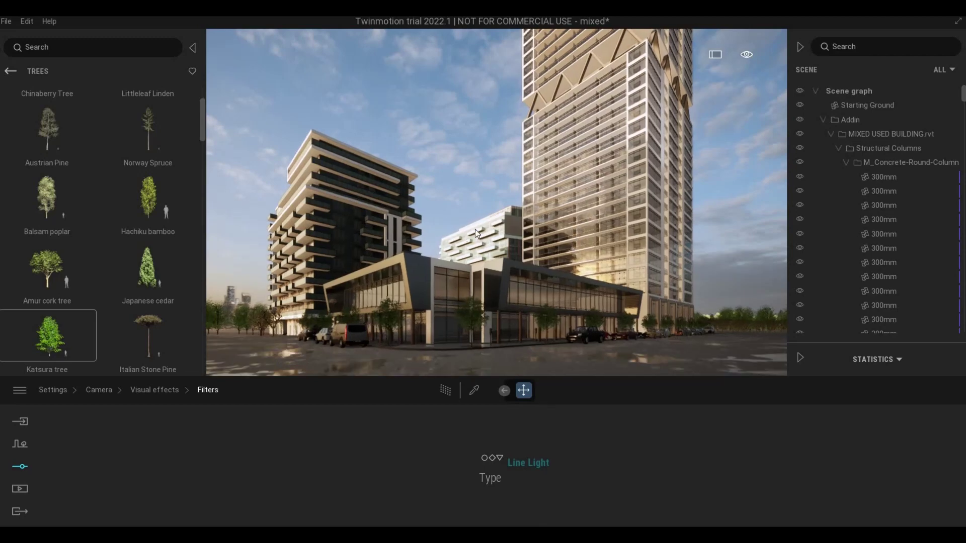
Plant a row of Chinaberry trees in front of the Katsura trees on the open ground beside the balconied block.
{"action": "key", "text": "w"}
{"action": "right_click_drag", "start_coordinate": [477, 225], "coordinate": [302, 277]}
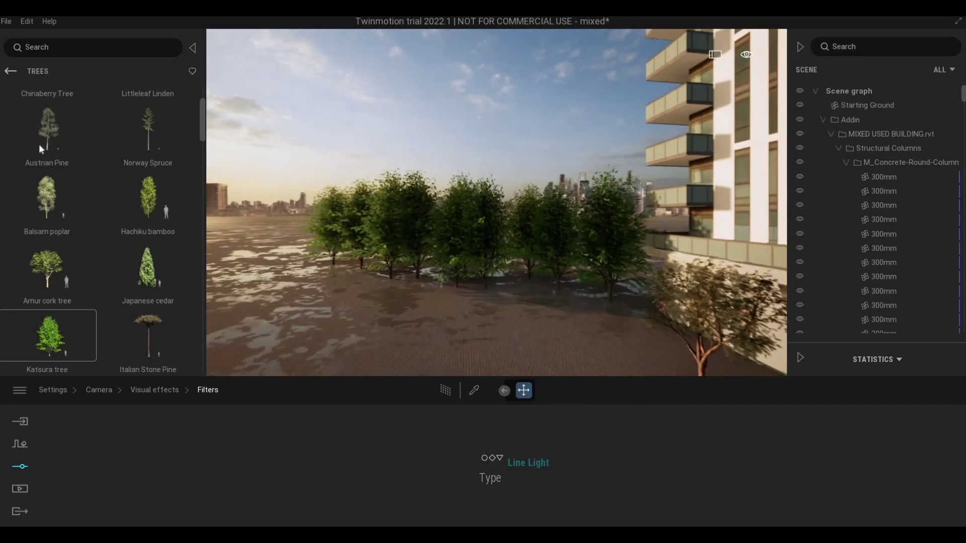
{"action": "mouse_move", "coordinate": [39, 146]}
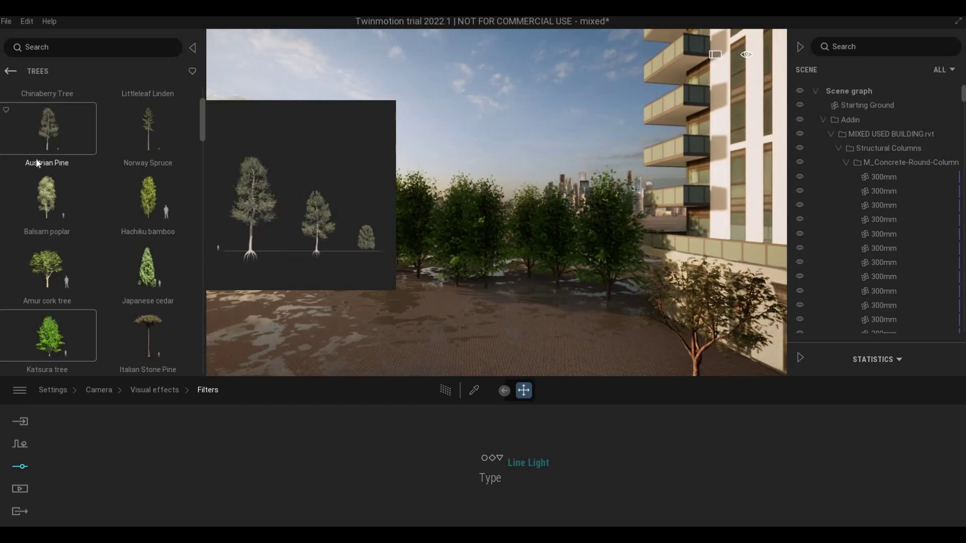
{"action": "scroll", "coordinate": [45, 161], "scroll_direction": "up", "scroll_amount": 3}
{"action": "left_click", "coordinate": [567, 318]}
{"action": "left_click", "coordinate": [507, 308]}
{"action": "left_click", "coordinate": [459, 312]}
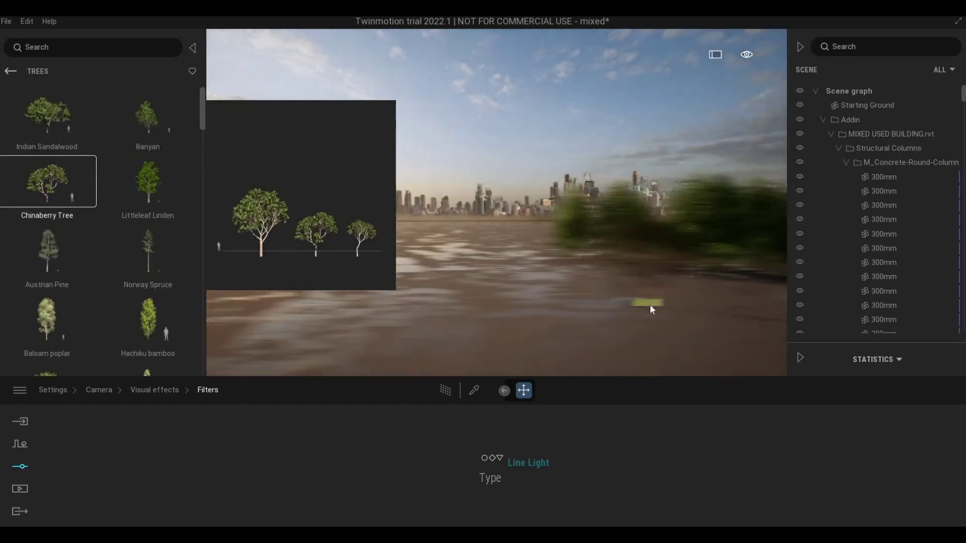
{"action": "left_click", "coordinate": [557, 300]}
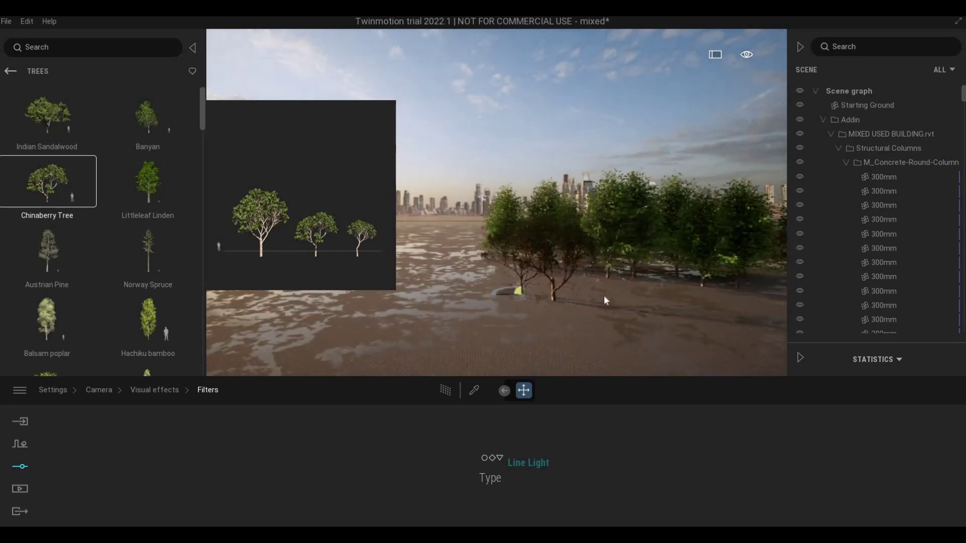
{"action": "left_click", "coordinate": [605, 295]}
{"action": "left_click_drag", "start_coordinate": [743, 304], "coordinate": [743, 307]}
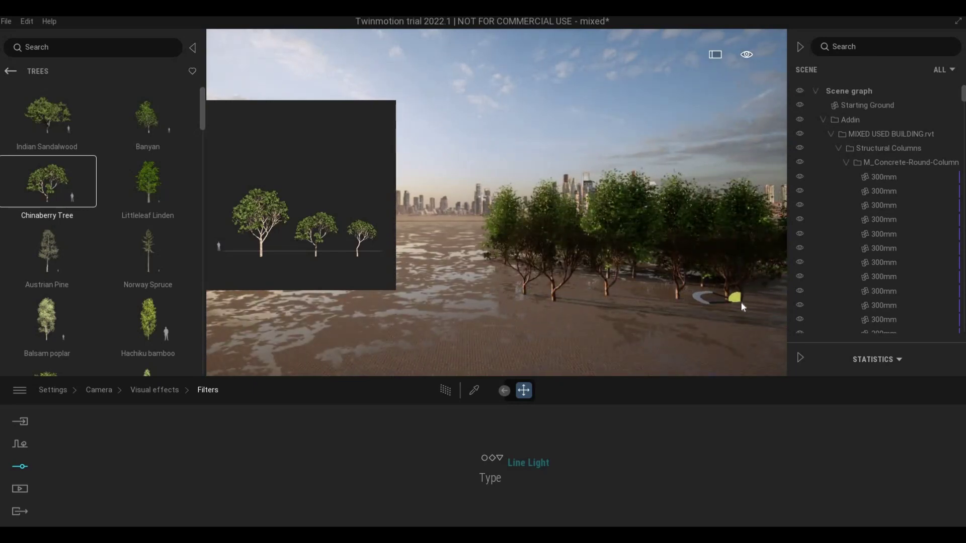
Extend the Chinaberry planting past the open end of the Katsura row, toward the distant skyline.
{"action": "key", "text": "d"}
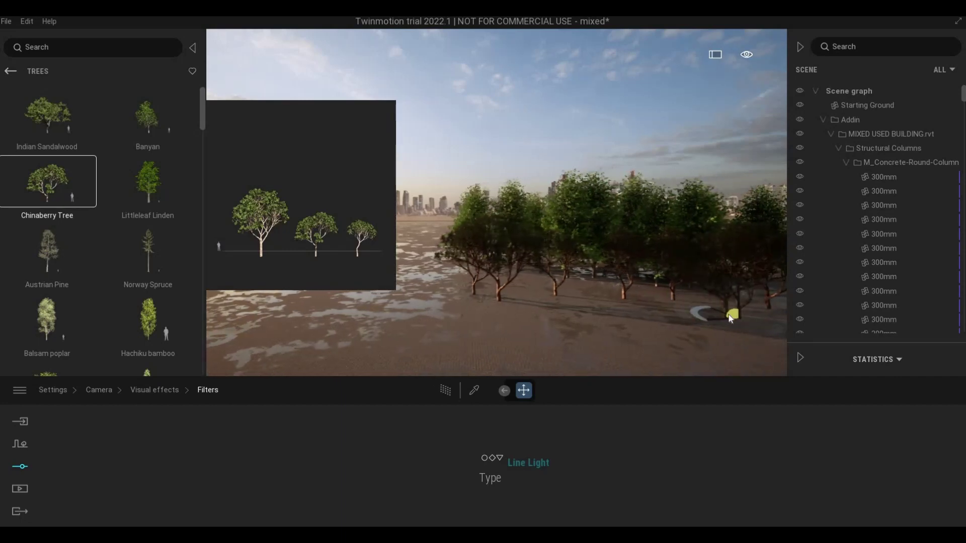
{"action": "key", "text": "a"}
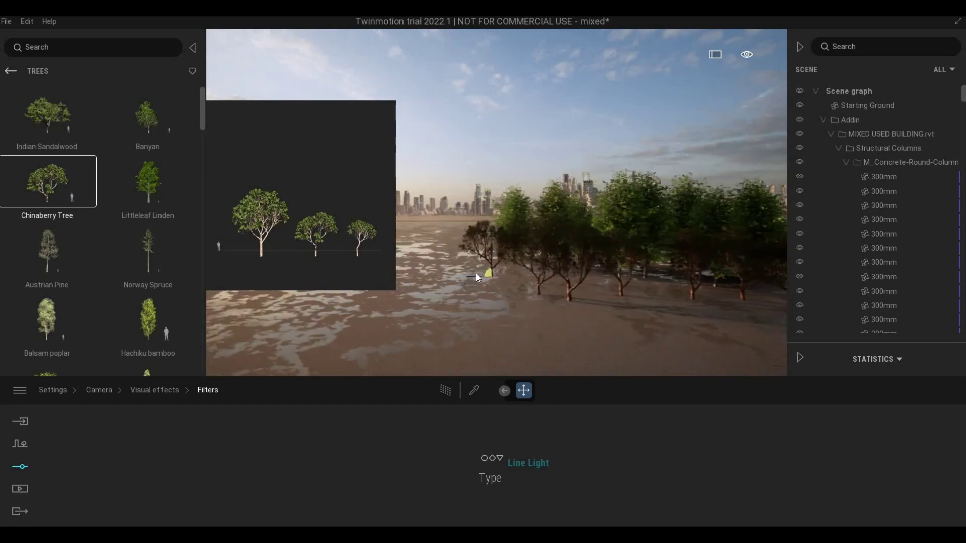
{"action": "left_click", "coordinate": [471, 276]}
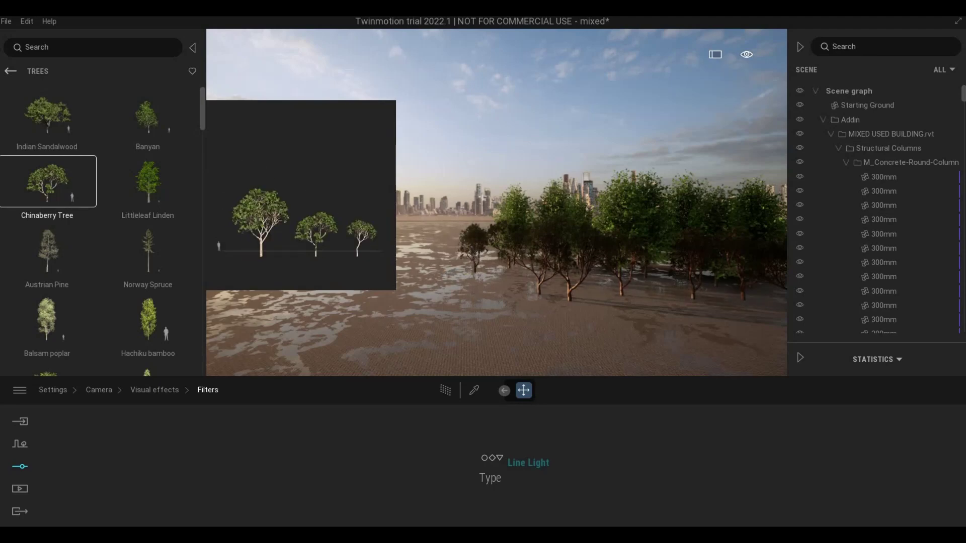
{"action": "right_click_drag", "start_coordinate": [454, 210], "coordinate": [742, 254]}
{"action": "left_click", "coordinate": [515, 261]}
{"action": "key", "text": "Escape"}
Open the media output options and frame a low street-corner view of the low-rise block with both towers behind it.
{"action": "right_click_drag", "start_coordinate": [568, 254], "coordinate": [635, 254]}
{"action": "key", "text": "w"}
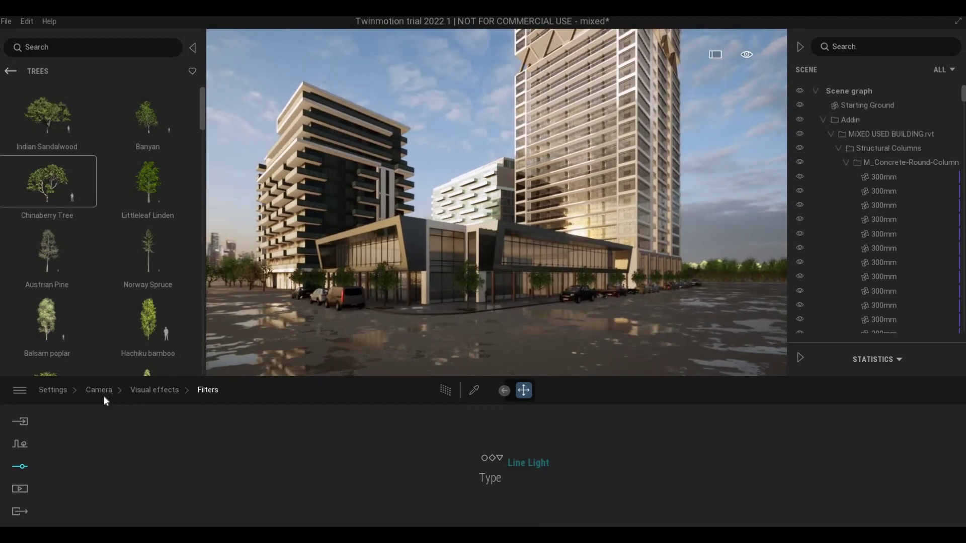
{"action": "left_click", "coordinate": [26, 487]}
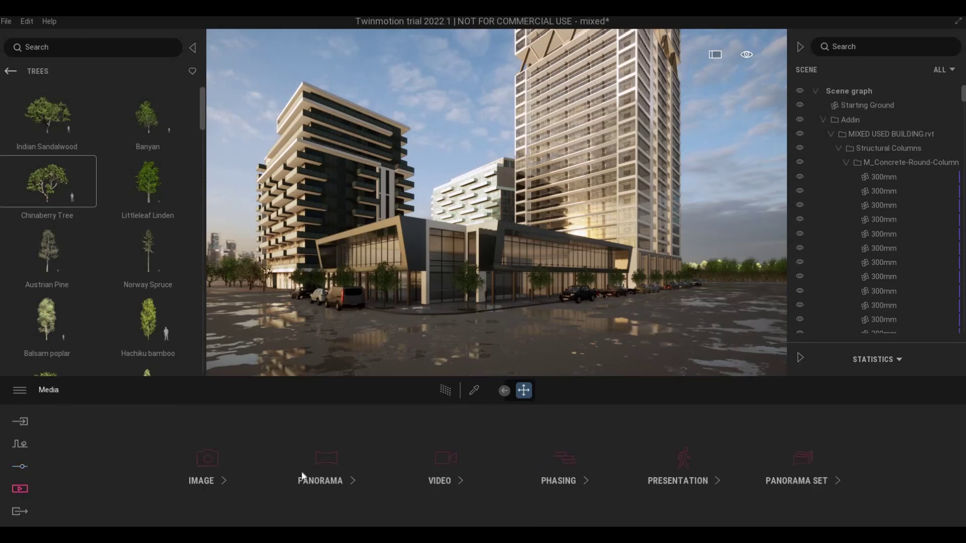
{"action": "key", "text": "d"}
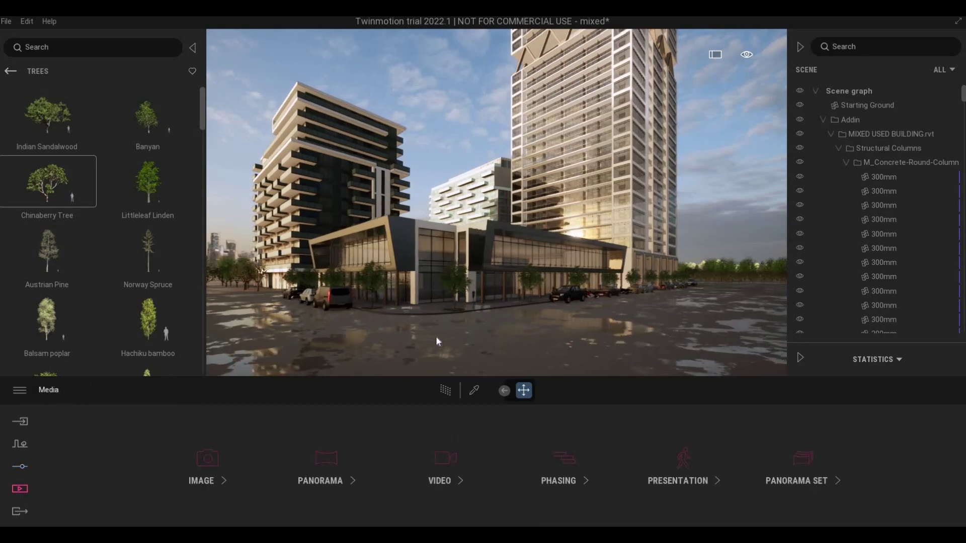
{"action": "right_click_drag", "start_coordinate": [437, 334], "coordinate": [435, 327]}
{"action": "middle_click_drag", "start_coordinate": [437, 334], "coordinate": [436, 318]}
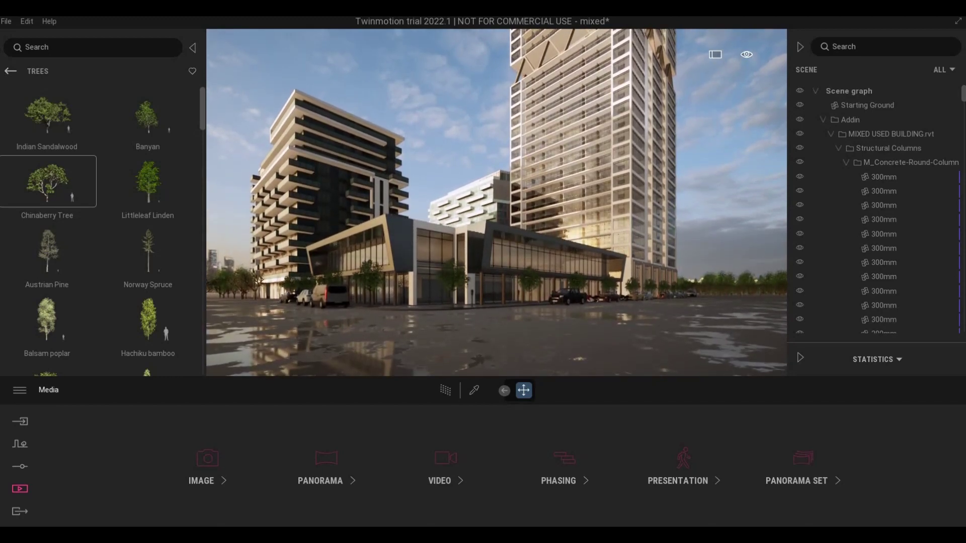
{"action": "right_click_drag", "start_coordinate": [437, 334], "coordinate": [437, 314]}
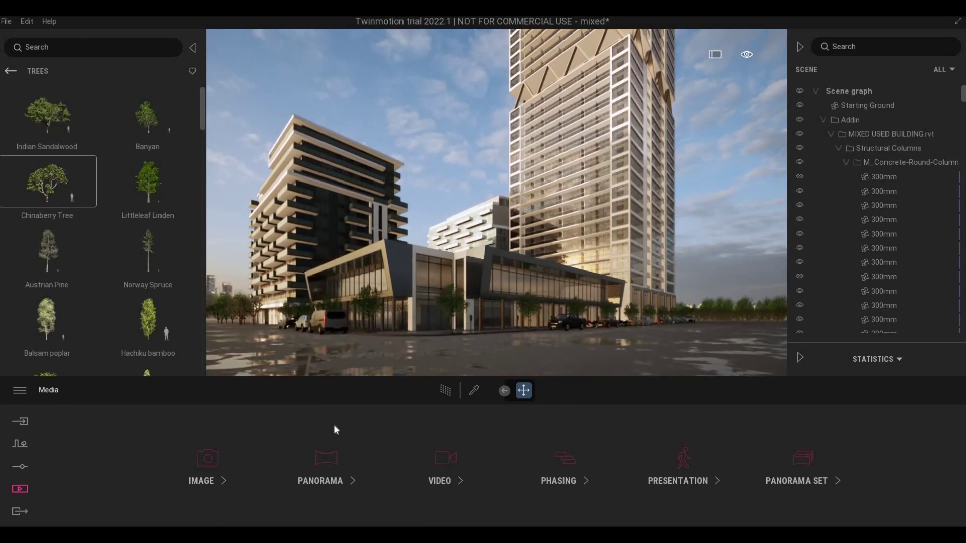
Create a still image from the current street-corner view and open its camera settings.
{"action": "left_click", "coordinate": [210, 465]}
{"action": "left_click", "coordinate": [98, 462]}
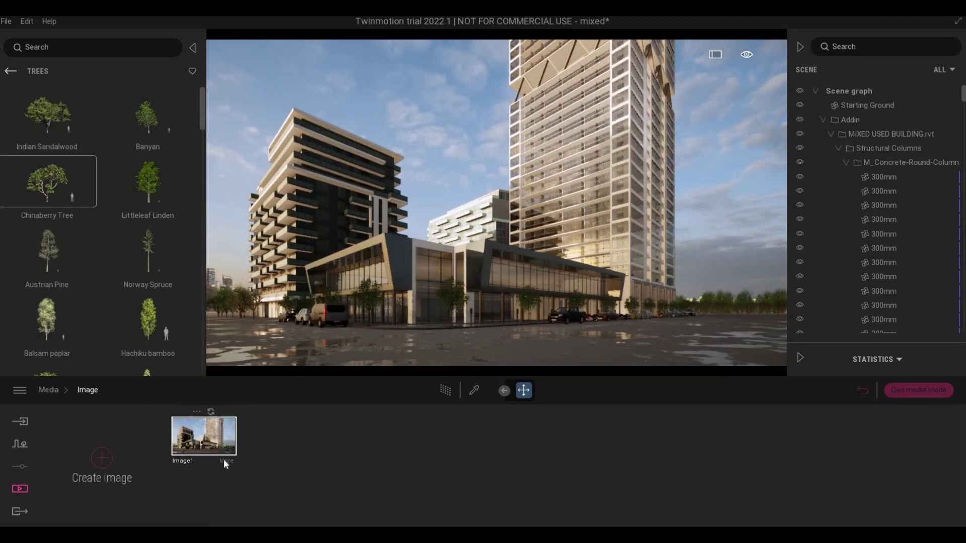
{"action": "left_click", "coordinate": [225, 462]}
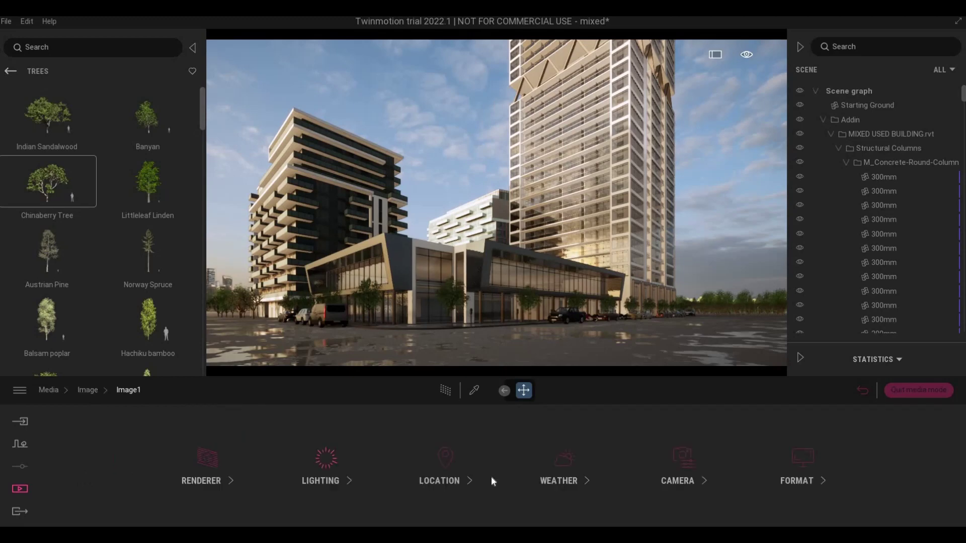
{"action": "left_click", "coordinate": [676, 475]}
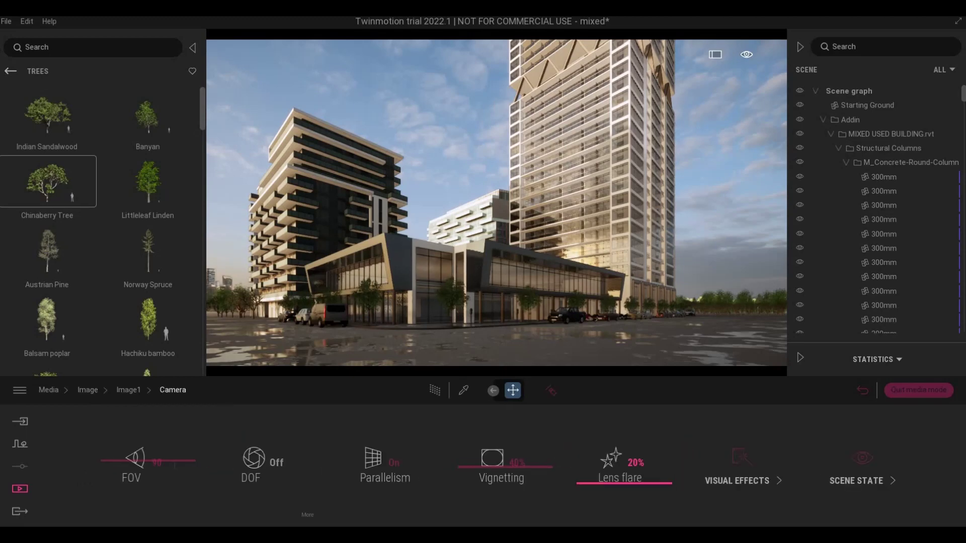
Set the image camera's field of view to 99 and reframe with more sky and the neighbouring building at the edge.
{"action": "mouse_move", "coordinate": [133, 459]}
{"action": "left_mouse_down"}
{"action": "mouse_move", "coordinate": [139, 443]}
{"action": "mouse_move", "coordinate": [137, 458]}
{"action": "left_mouse_up"}
{"action": "right_click_drag", "start_coordinate": [495, 324], "coordinate": [495, 310]}
{"action": "key", "text": "s"}
{"action": "key", "text": "d"}
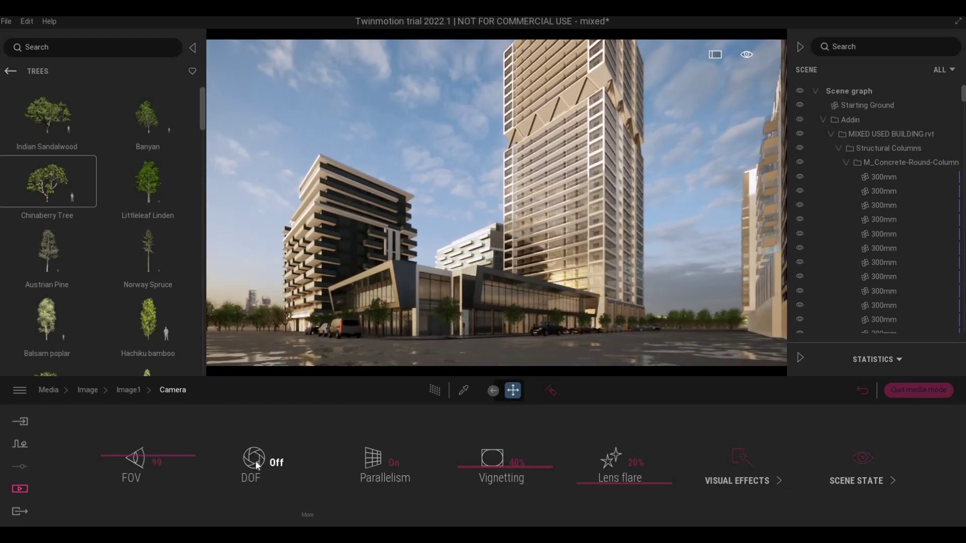
Enable depth of field with a distance of 1.00 m, and set the field of view to 107.
{"action": "left_click", "coordinate": [308, 503]}
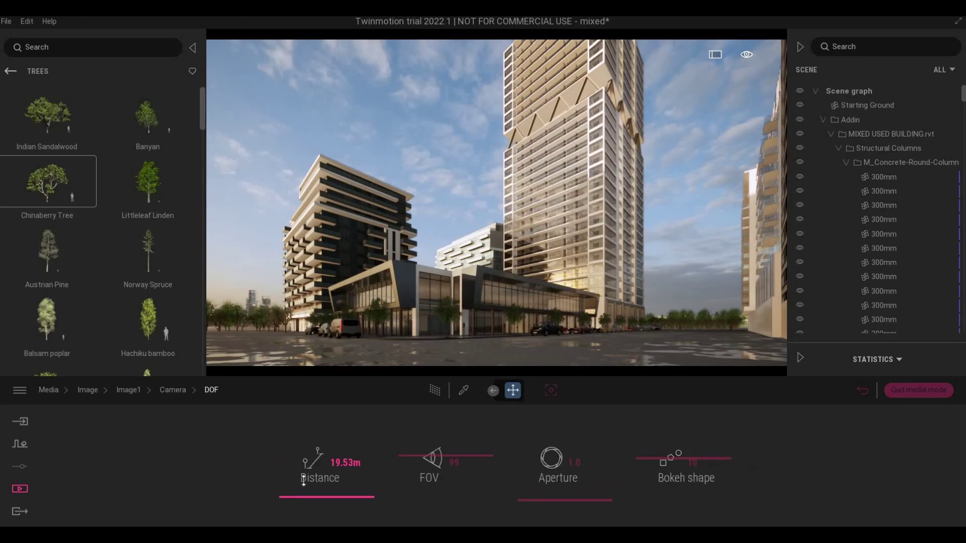
{"action": "left_click_drag", "start_coordinate": [303, 479], "coordinate": [302, 489]}
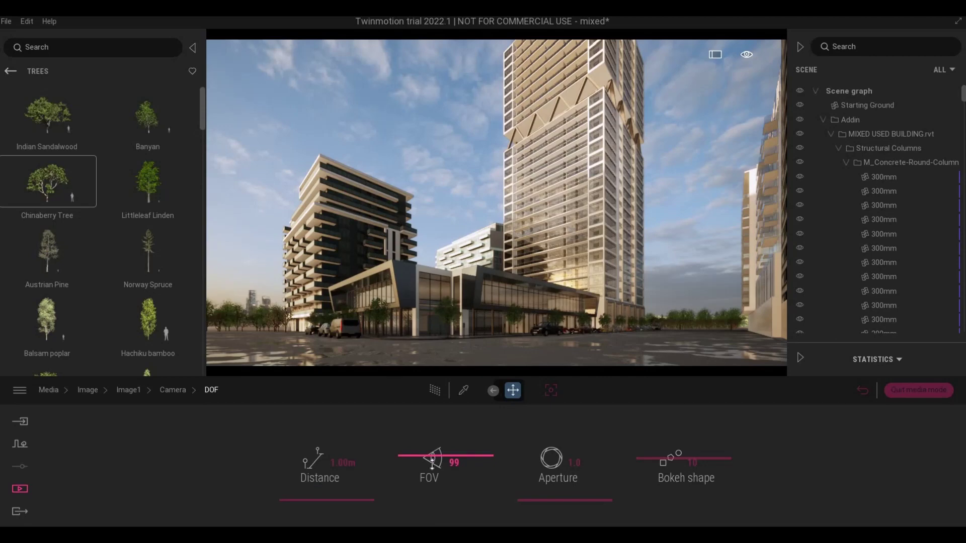
{"action": "mouse_move", "coordinate": [432, 463]}
{"action": "left_mouse_down"}
{"action": "mouse_move", "coordinate": [432, 447]}
{"action": "mouse_move", "coordinate": [433, 455]}
{"action": "left_mouse_up"}
{"action": "key", "text": "w"}
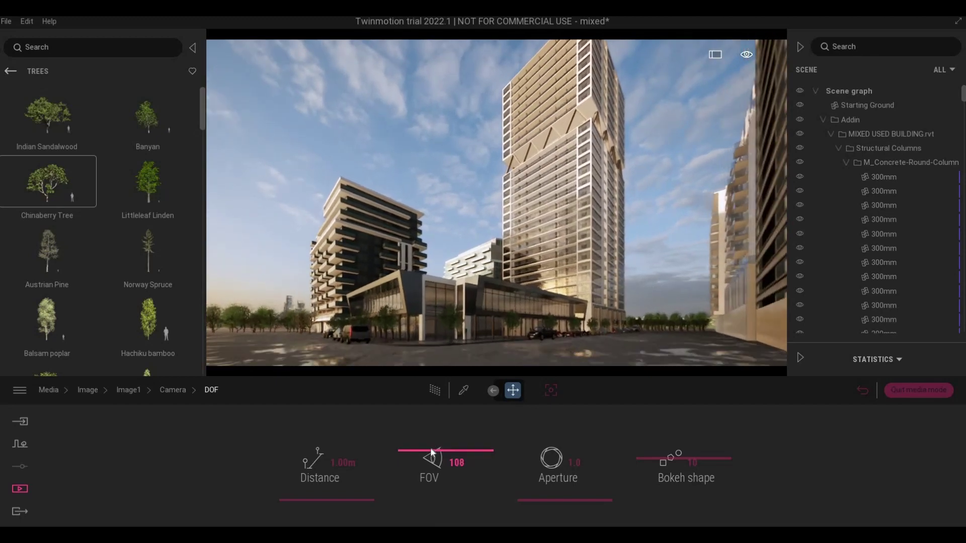
{"action": "key", "text": "s"}
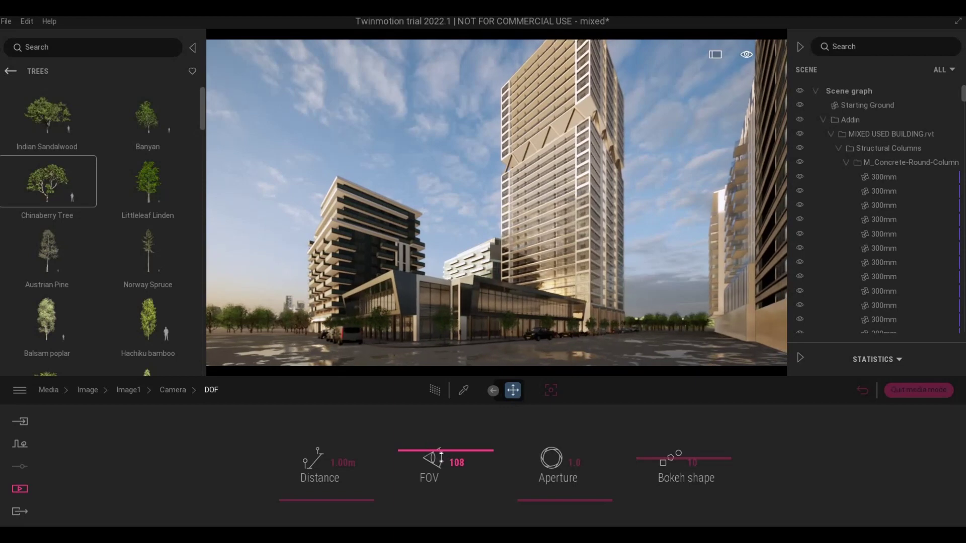
{"action": "left_click_drag", "start_coordinate": [442, 457], "coordinate": [441, 449]}
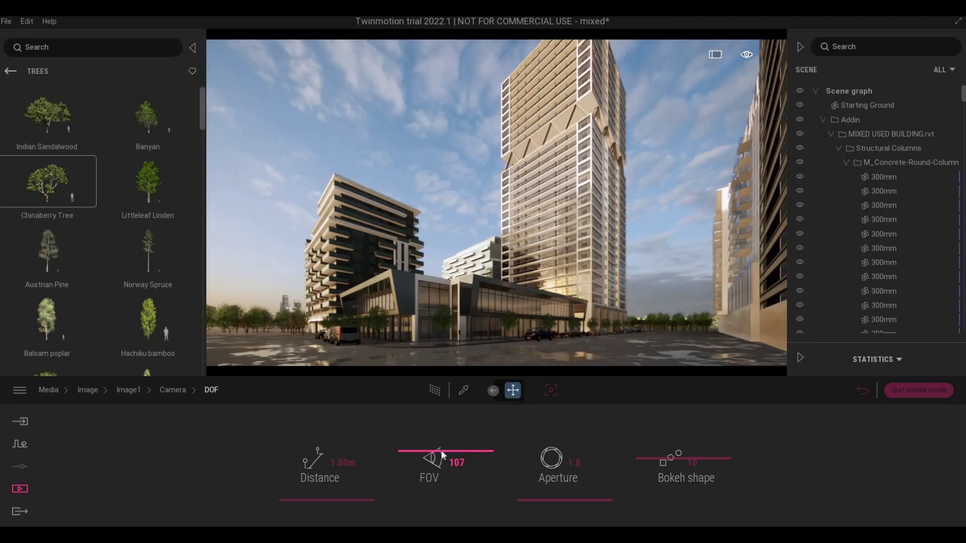
Reframe the camera across the street so the low-rise corner and both towers sit between open ground and the neighbouring facade.
{"action": "key", "text": "w"}
{"action": "key", "text": "w"}
{"action": "key", "text": "d"}
{"action": "right_click_drag", "start_coordinate": [496, 216], "coordinate": [487, 205]}
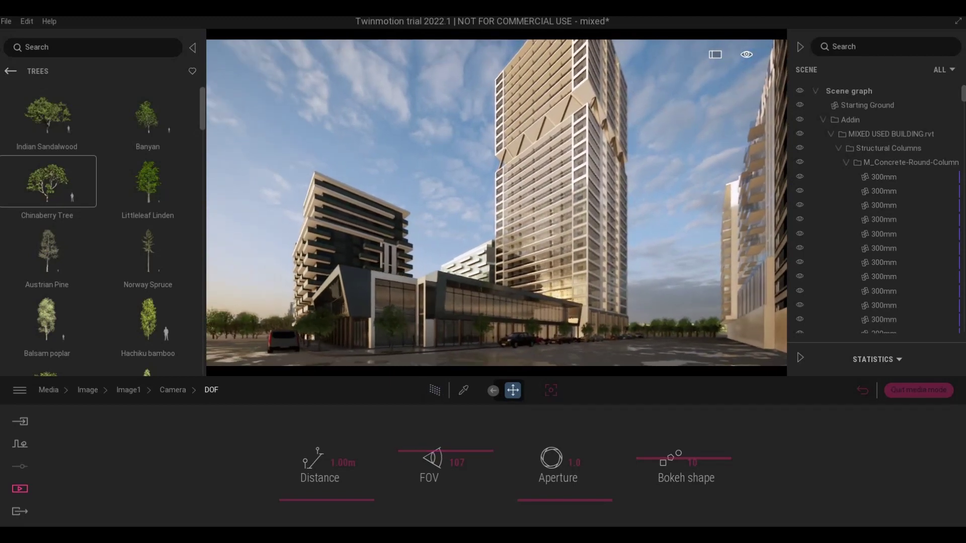
{"action": "key", "text": "a"}
{"action": "left_click_drag", "start_coordinate": [443, 344], "coordinate": [432, 345]}
{"action": "right_click_drag", "start_coordinate": [432, 345], "coordinate": [444, 356]}
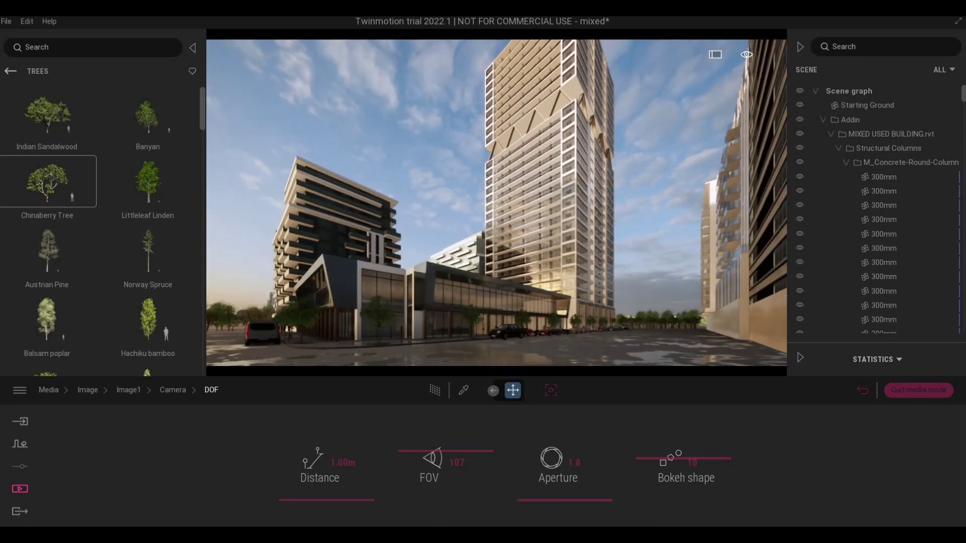
{"action": "middle_click_drag", "start_coordinate": [430, 340], "coordinate": [425, 333]}
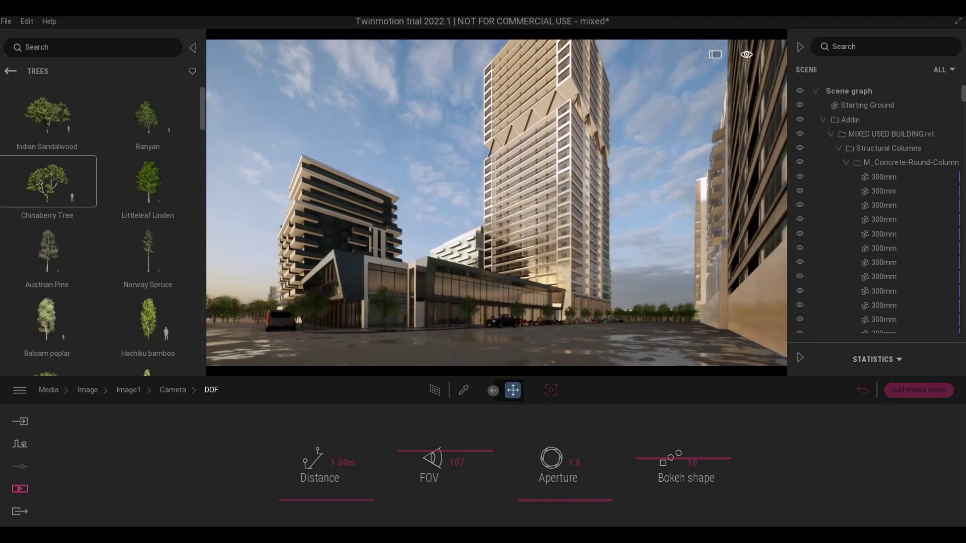
{"action": "key", "text": "s"}
{"action": "mouse_move", "coordinate": [425, 333]}
{"action": "right_mouse_down"}
{"action": "mouse_move", "coordinate": [420, 323]}
{"action": "mouse_move", "coordinate": [410, 337]}
{"action": "right_mouse_up"}
{"action": "key", "text": "w"}
{"action": "key", "text": "w"}
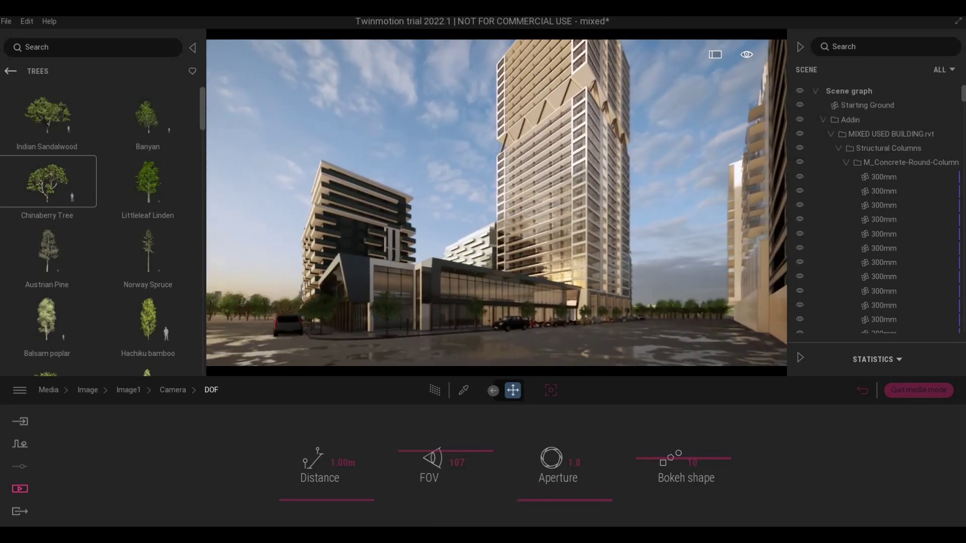
{"action": "key", "text": "s"}
{"action": "right_click_drag", "start_coordinate": [410, 337], "coordinate": [421, 348]}
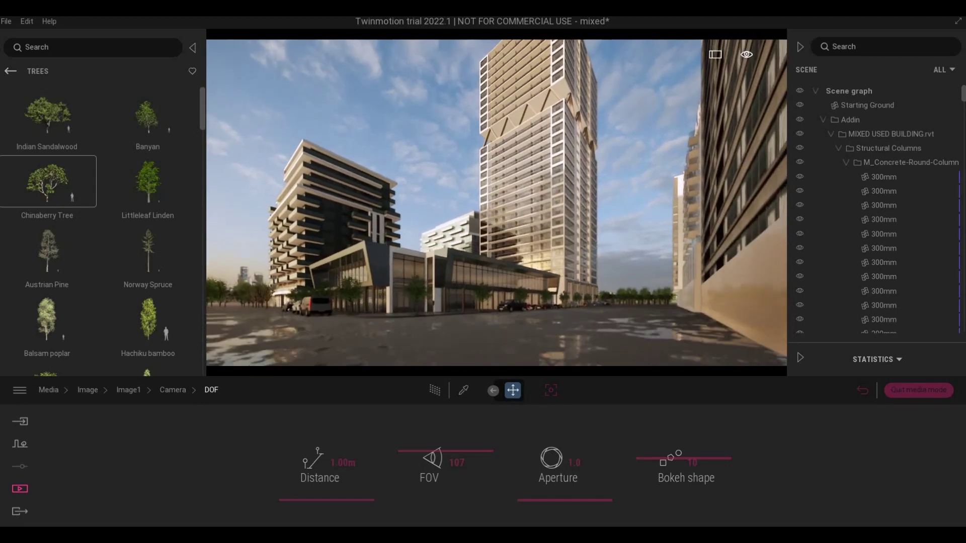
{"action": "right_click_drag", "start_coordinate": [439, 327], "coordinate": [440, 337]}
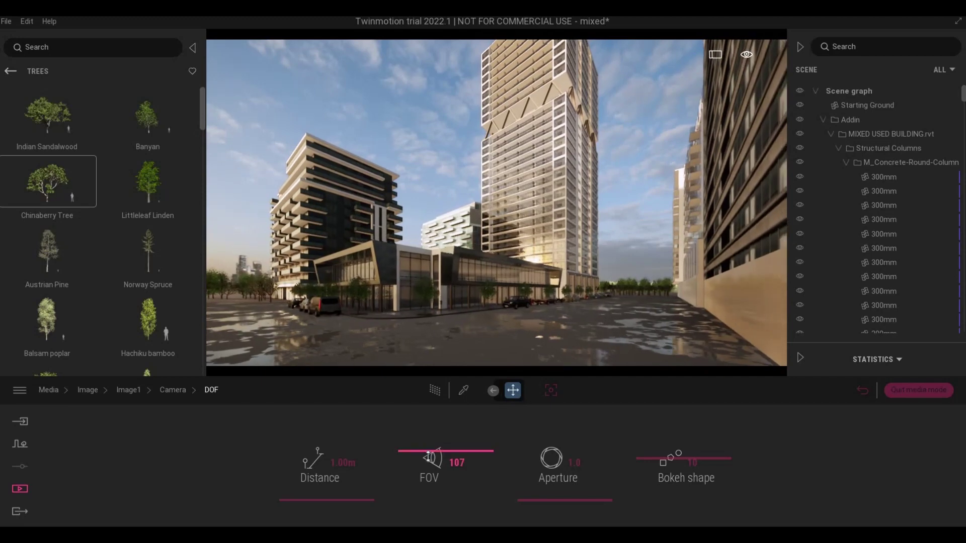
Set the field of view to 114 and tilt the camera up to bring the tall tower's roof into the frame.
{"action": "left_click_drag", "start_coordinate": [429, 448], "coordinate": [434, 445]}
{"action": "right_click_drag", "start_coordinate": [468, 338], "coordinate": [468, 328]}
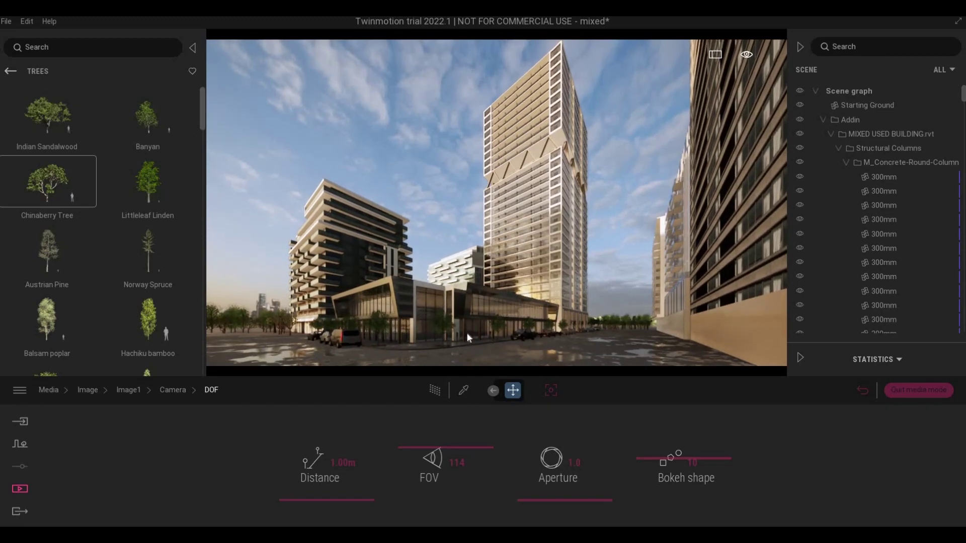
{"action": "left_click", "coordinate": [173, 390]}
{"action": "left_click_drag", "start_coordinate": [141, 447], "coordinate": [338, 356]}
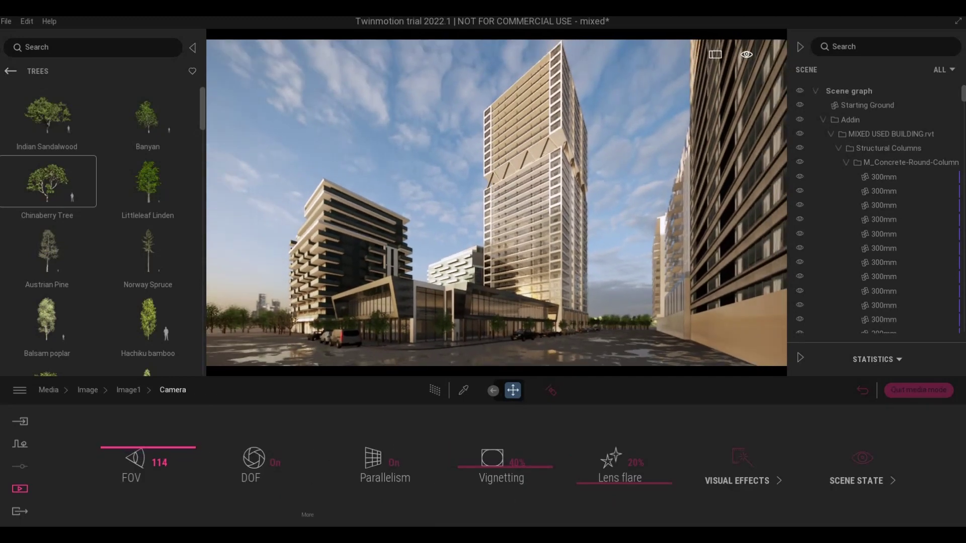
{"action": "right_click_drag", "start_coordinate": [338, 356], "coordinate": [351, 352]}
{"action": "key", "text": "d"}
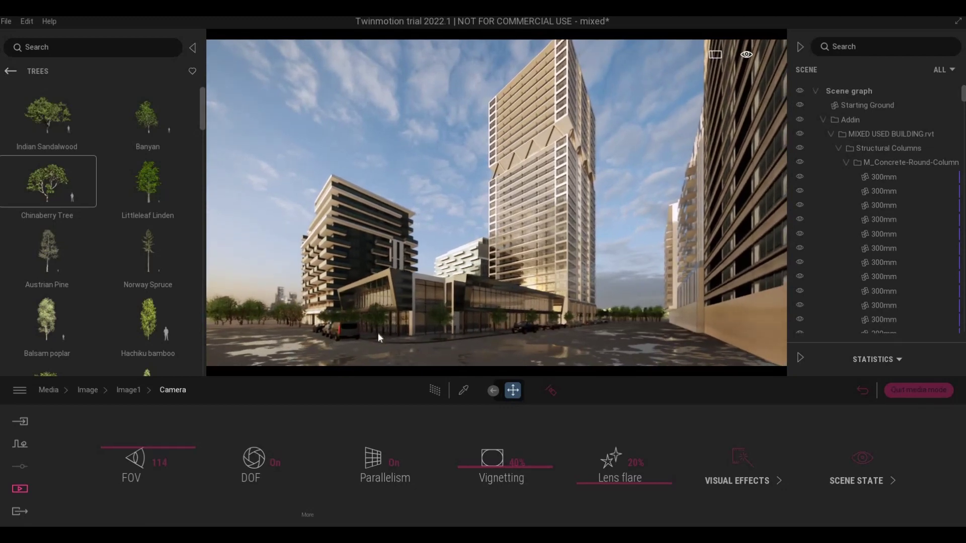
{"action": "right_click_drag", "start_coordinate": [352, 352], "coordinate": [347, 351]}
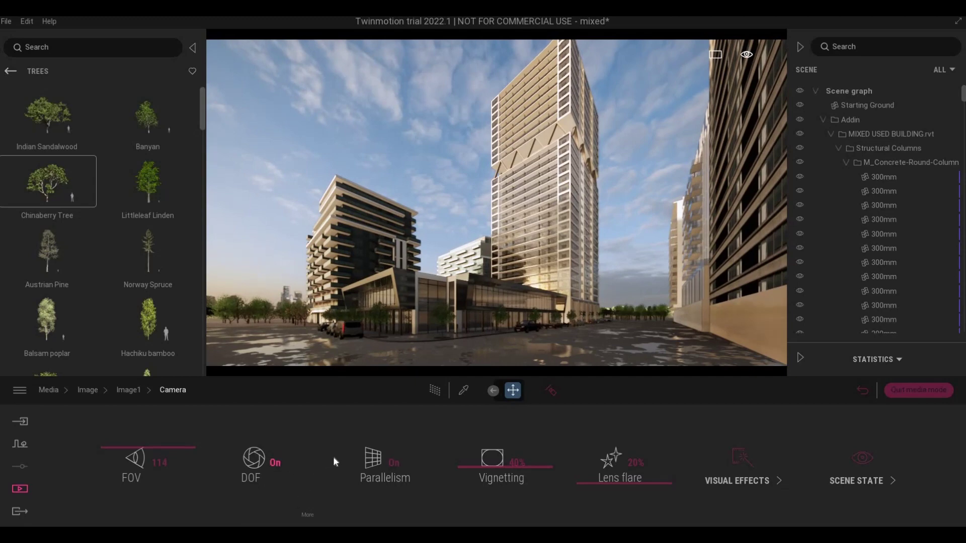
Turn off depth of field and fine-tune the camera to a lower street-level view that takes in the tall tower's top.
{"action": "left_click", "coordinate": [272, 462]}
{"action": "key", "text": "w"}
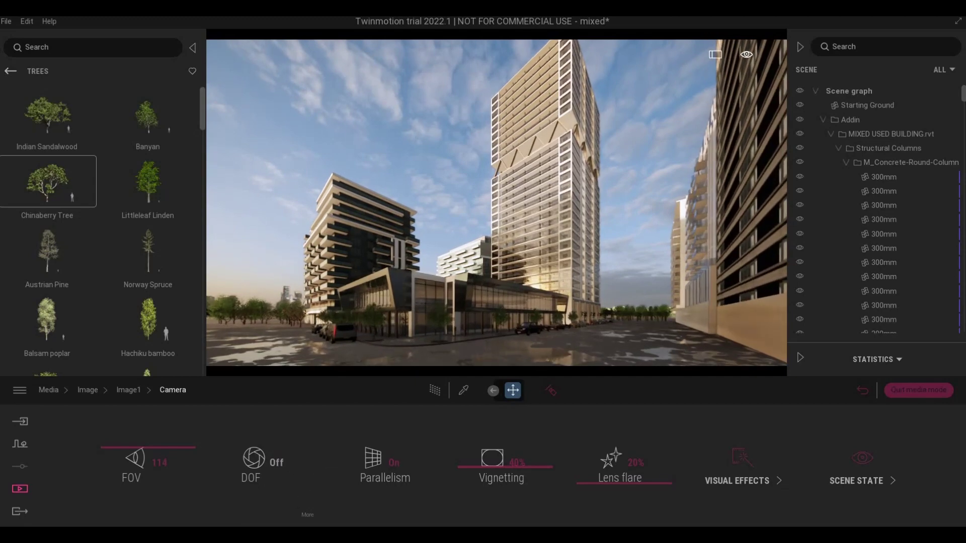
{"action": "mouse_move", "coordinate": [392, 282]}
{"action": "right_mouse_down"}
{"action": "mouse_move", "coordinate": [392, 298]}
{"action": "mouse_move", "coordinate": [389, 274]}
{"action": "right_mouse_up"}
{"action": "key", "text": "q"}
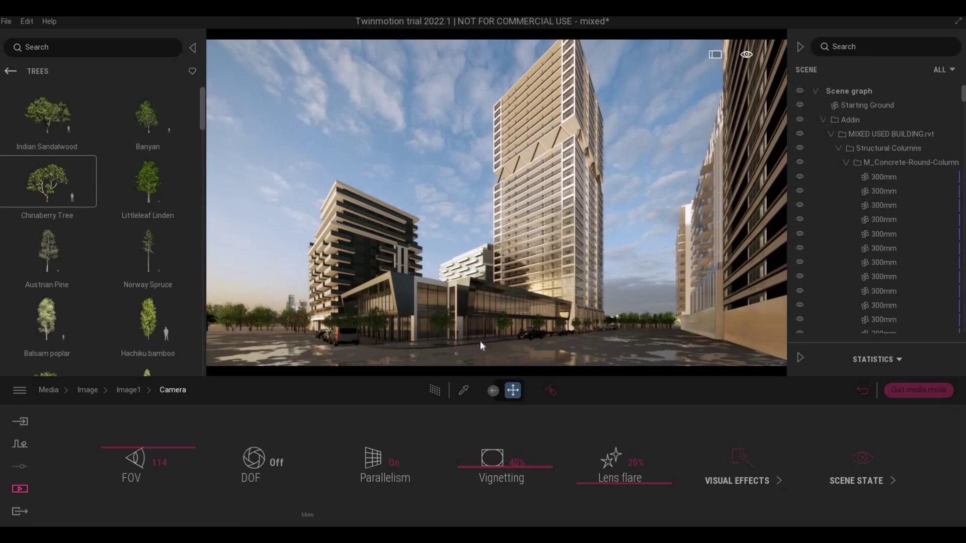
{"action": "right_click_drag", "start_coordinate": [389, 281], "coordinate": [389, 268]}
{"action": "key", "text": "d"}
{"action": "key", "text": "a"}
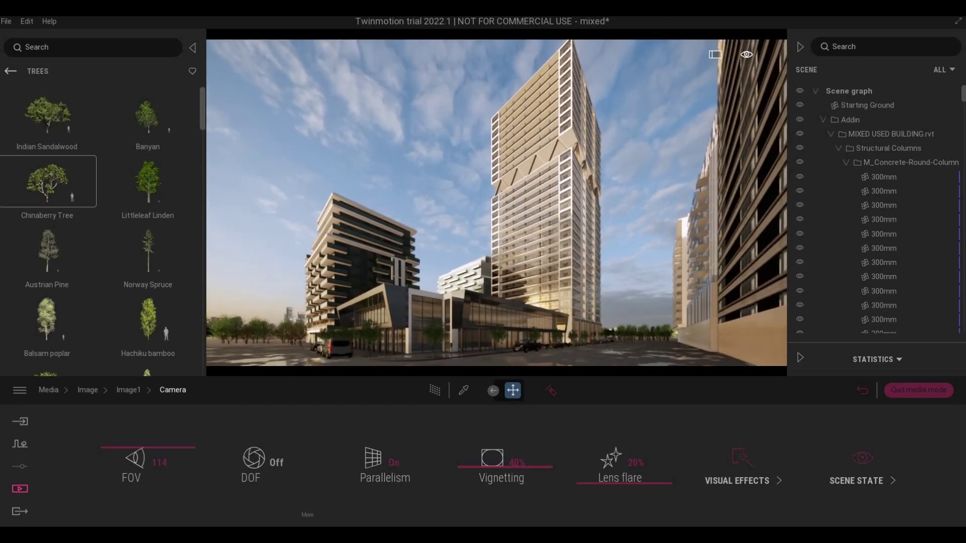
{"action": "key", "text": "q"}
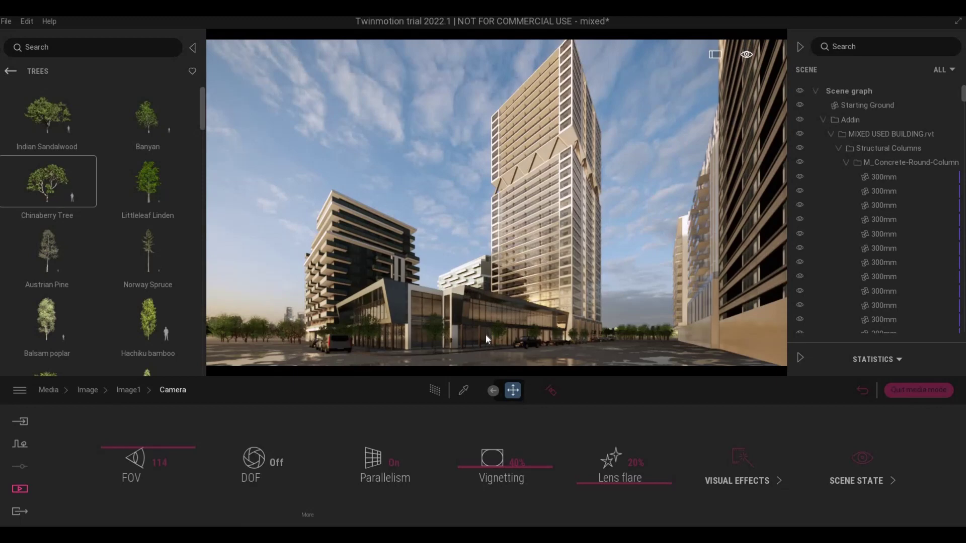
Return to the image list and refresh Image1 with the new camera view.
{"action": "left_click", "coordinate": [127, 395]}
{"action": "left_click", "coordinate": [88, 391]}
{"action": "mouse_move", "coordinate": [210, 414]}
{"action": "left_click", "coordinate": [211, 412]}
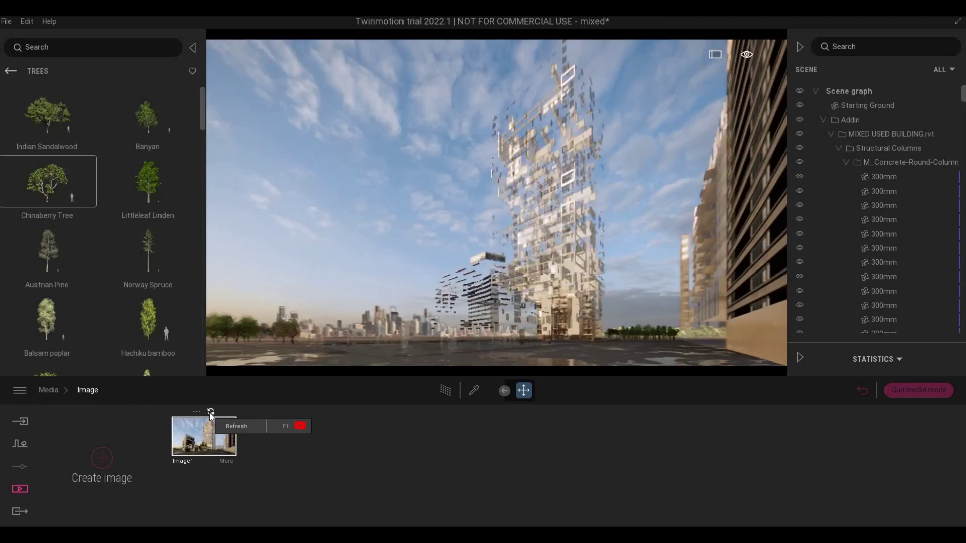